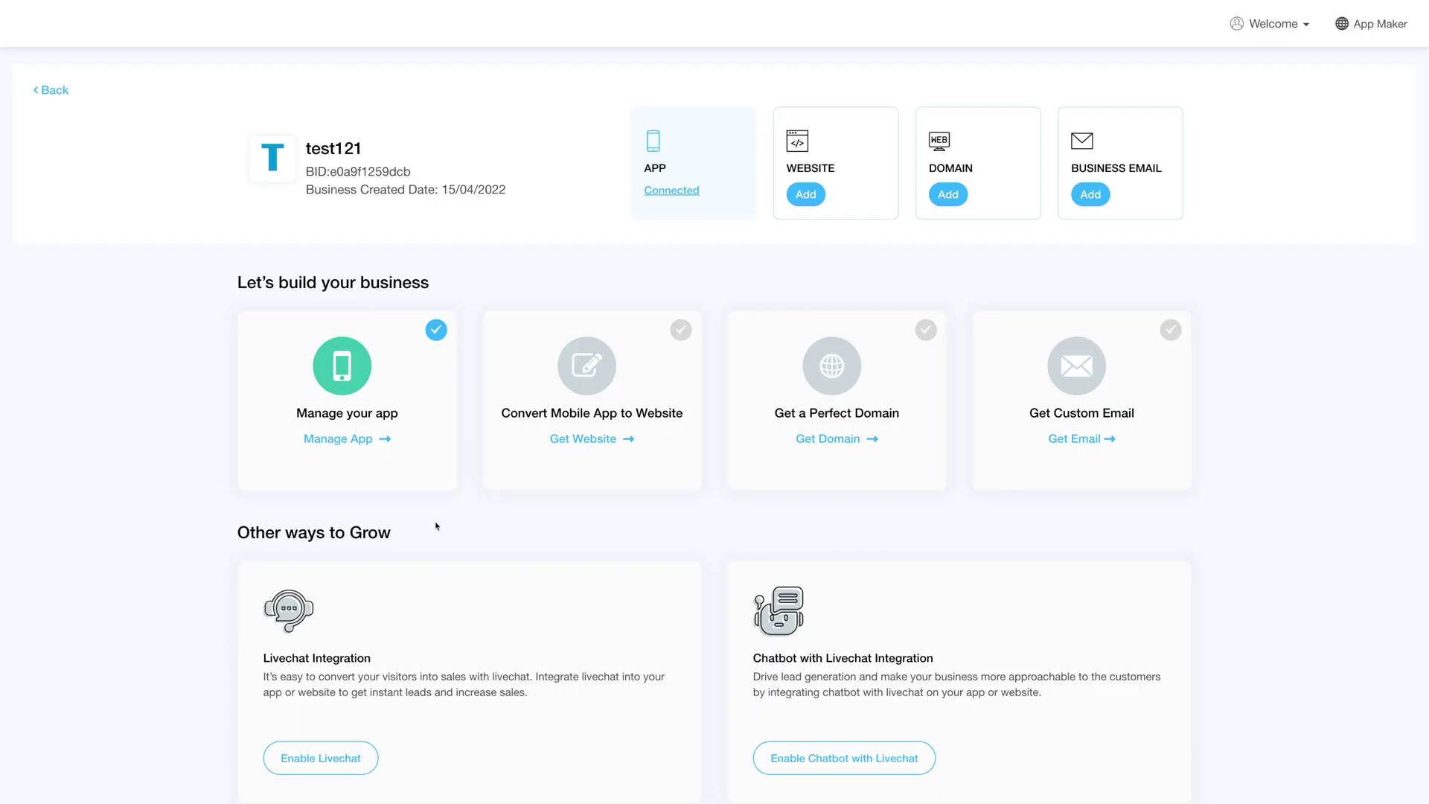
Step: Go to the app's management page and launch the editor, landing on the Website feature
left_click(344, 445)
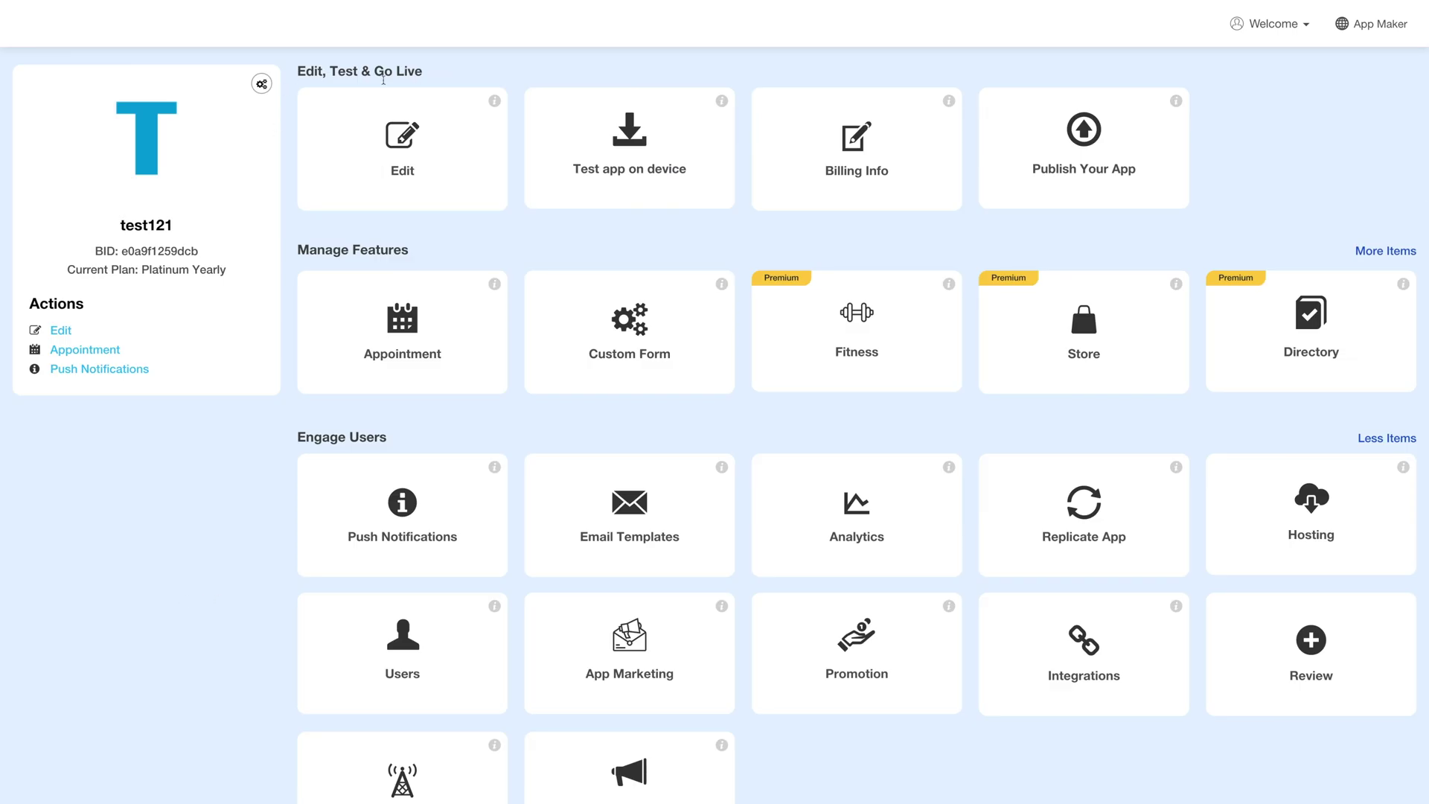
left_click(395, 136)
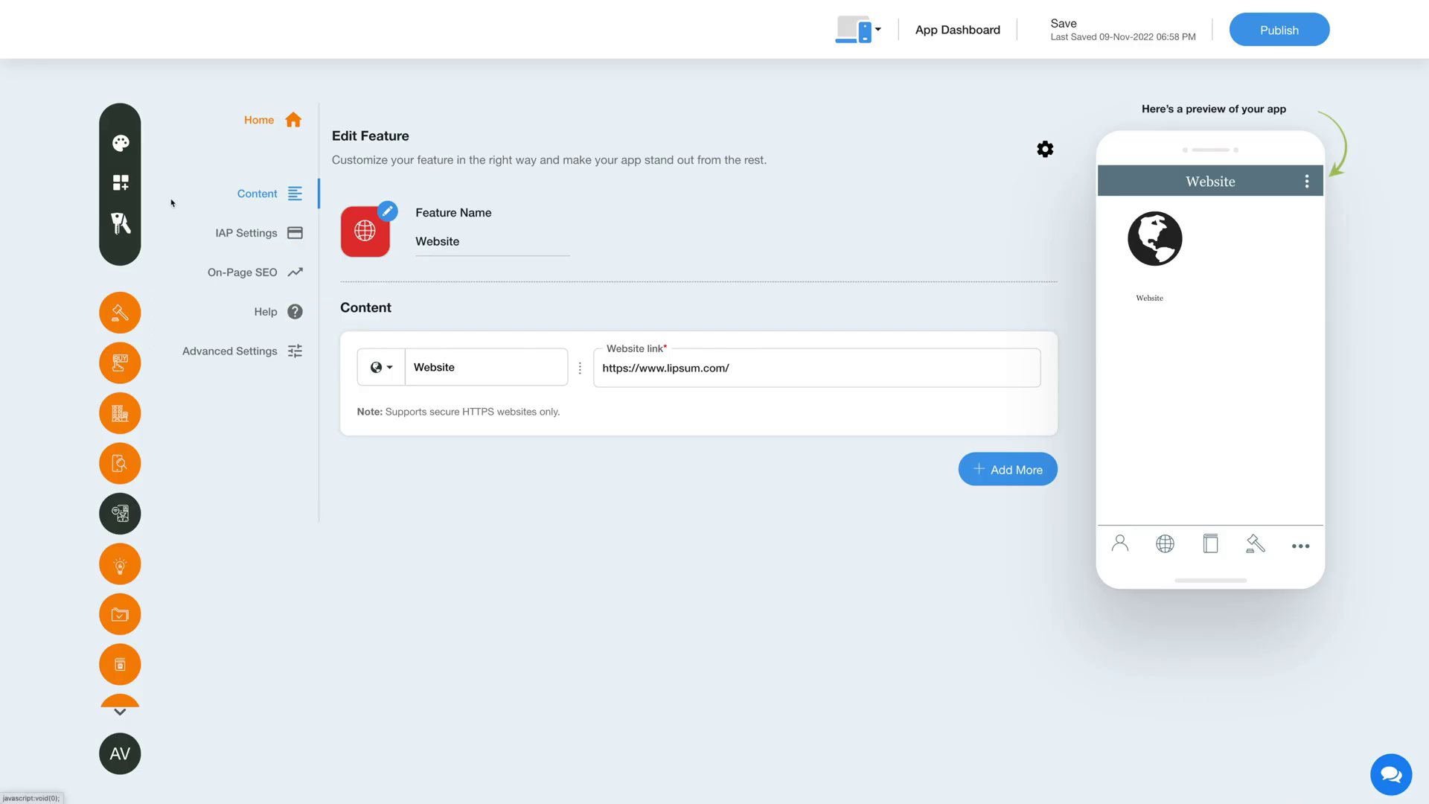
Step: Search all feature categories for 'Food Court' and add it to the app
left_click(120, 182)
left_click(711, 247)
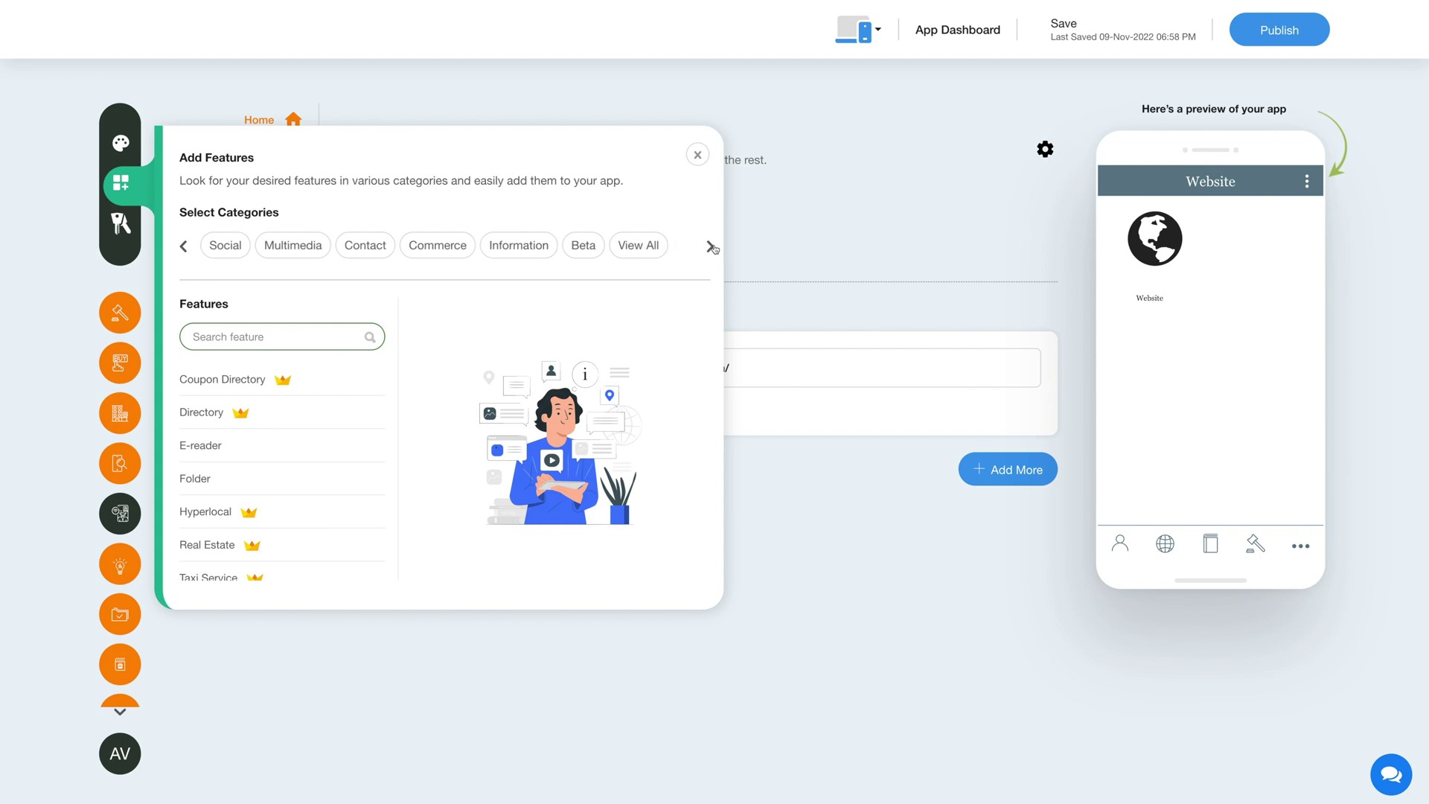
left_click(630, 245)
type("Food Court")
left_click(359, 425)
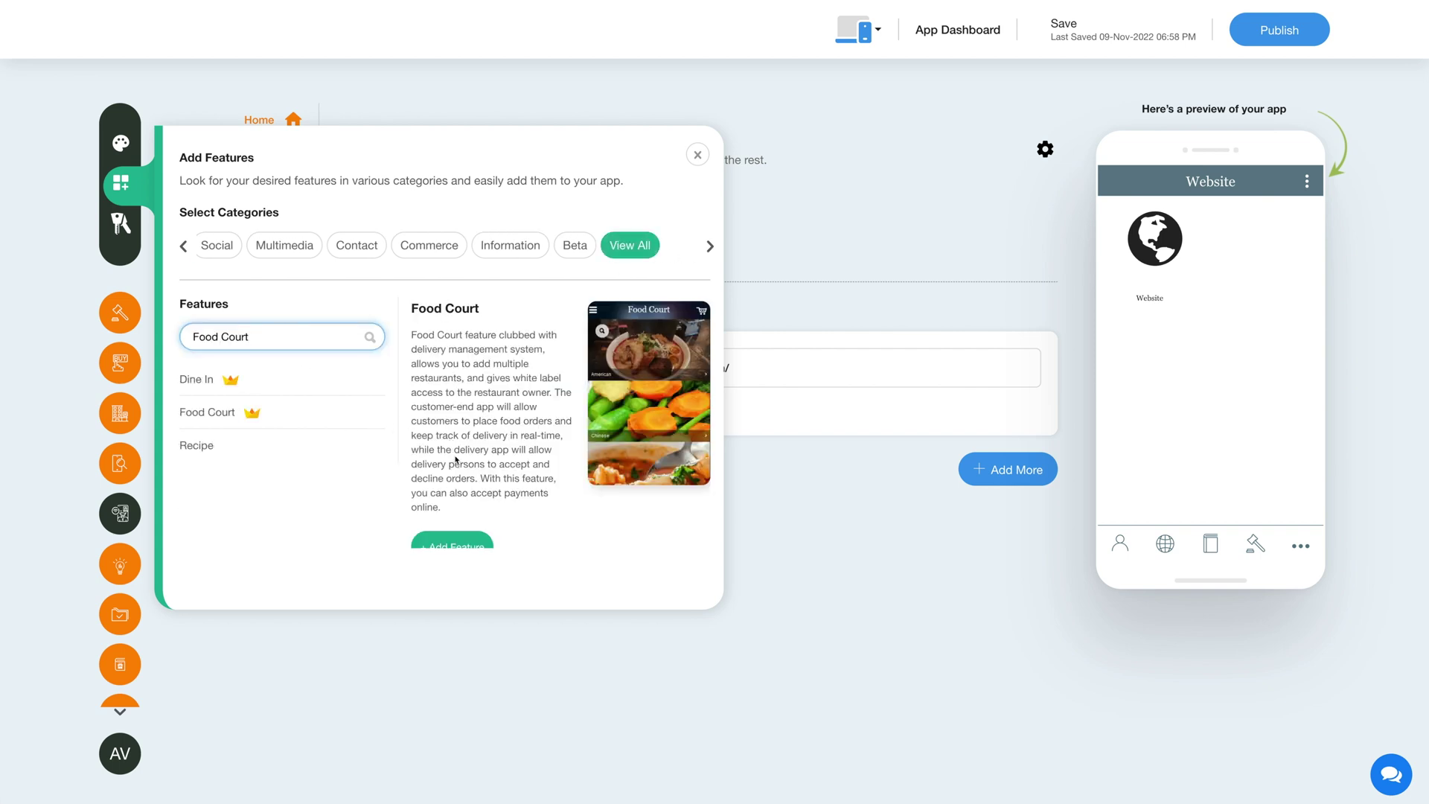
scroll(456, 477, "down", 1)
left_click(462, 533)
scroll(461, 533, "down", 1)
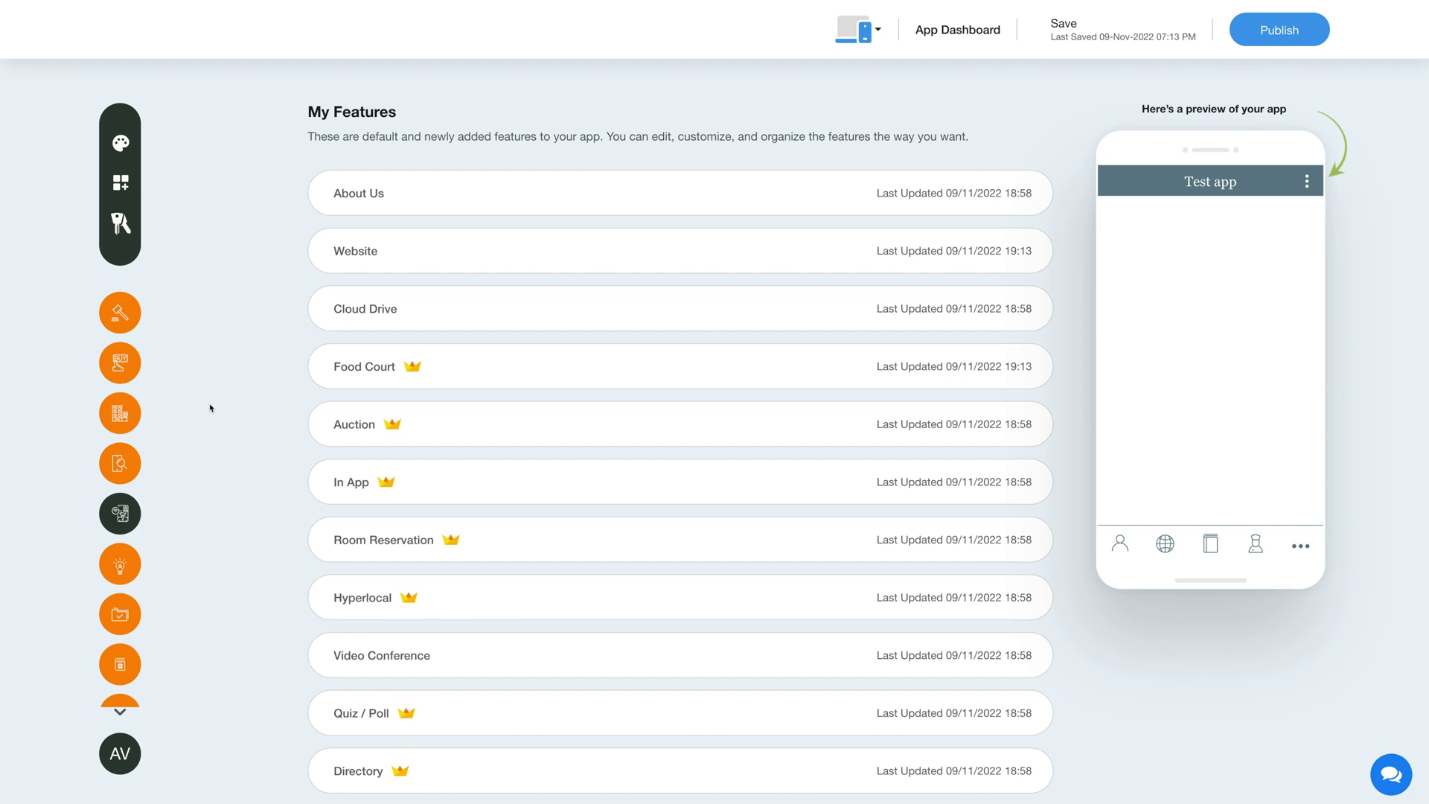
scroll(210, 408, "down", 1)
scroll(210, 405, "up", 1)
mouse_move(345, 368)
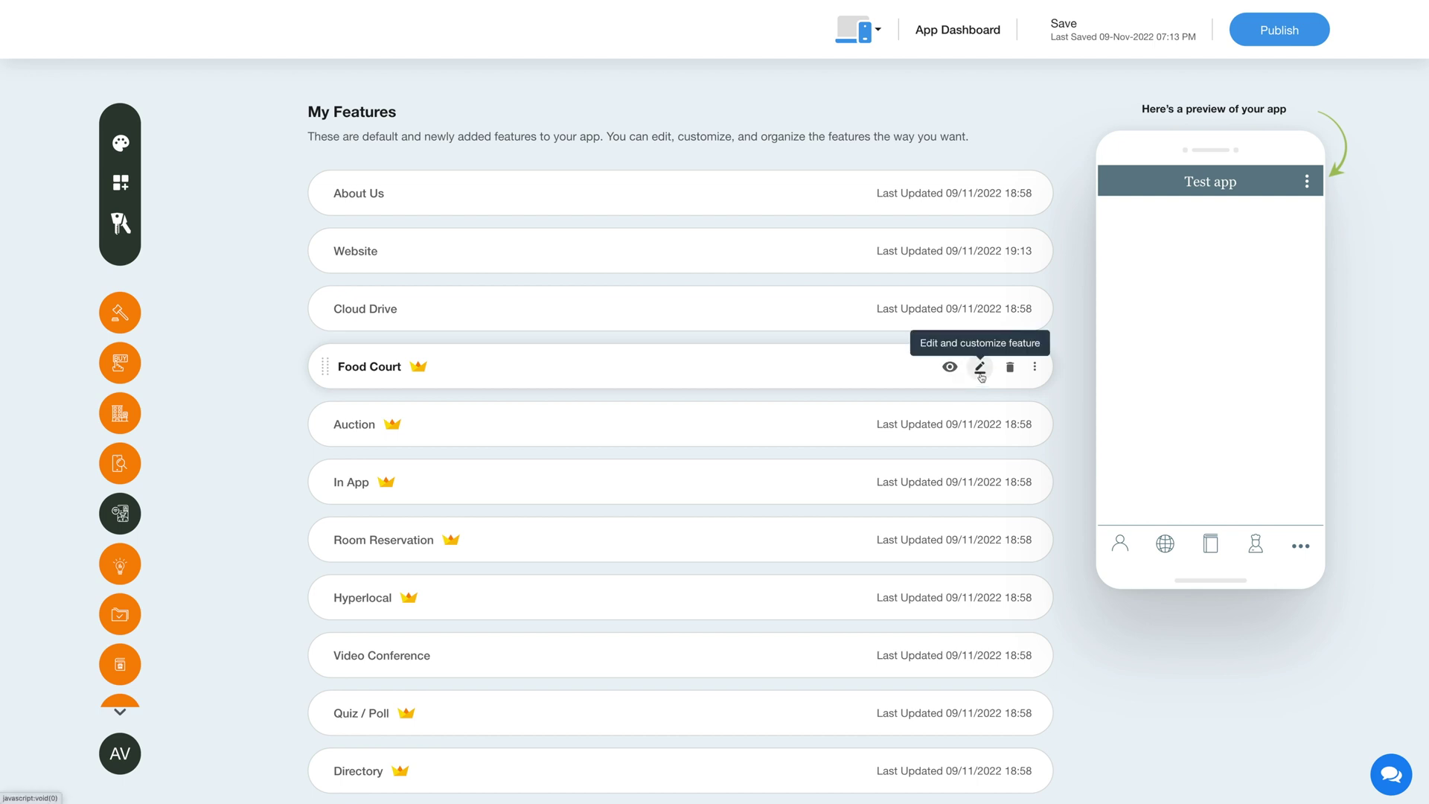
Step: Open the Food Court feature's edit page, leaving its name unchanged
left_click(1035, 374)
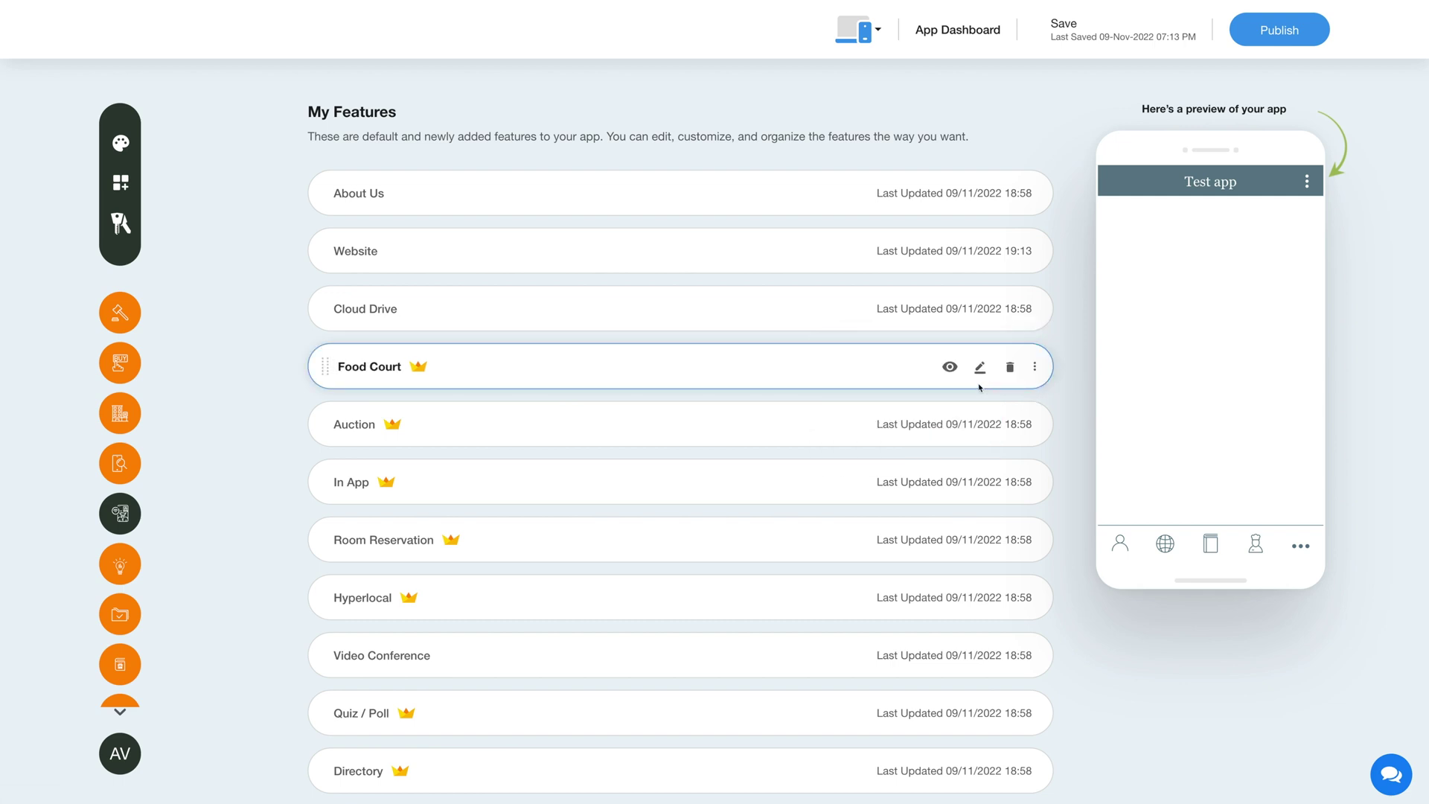
left_click(979, 367)
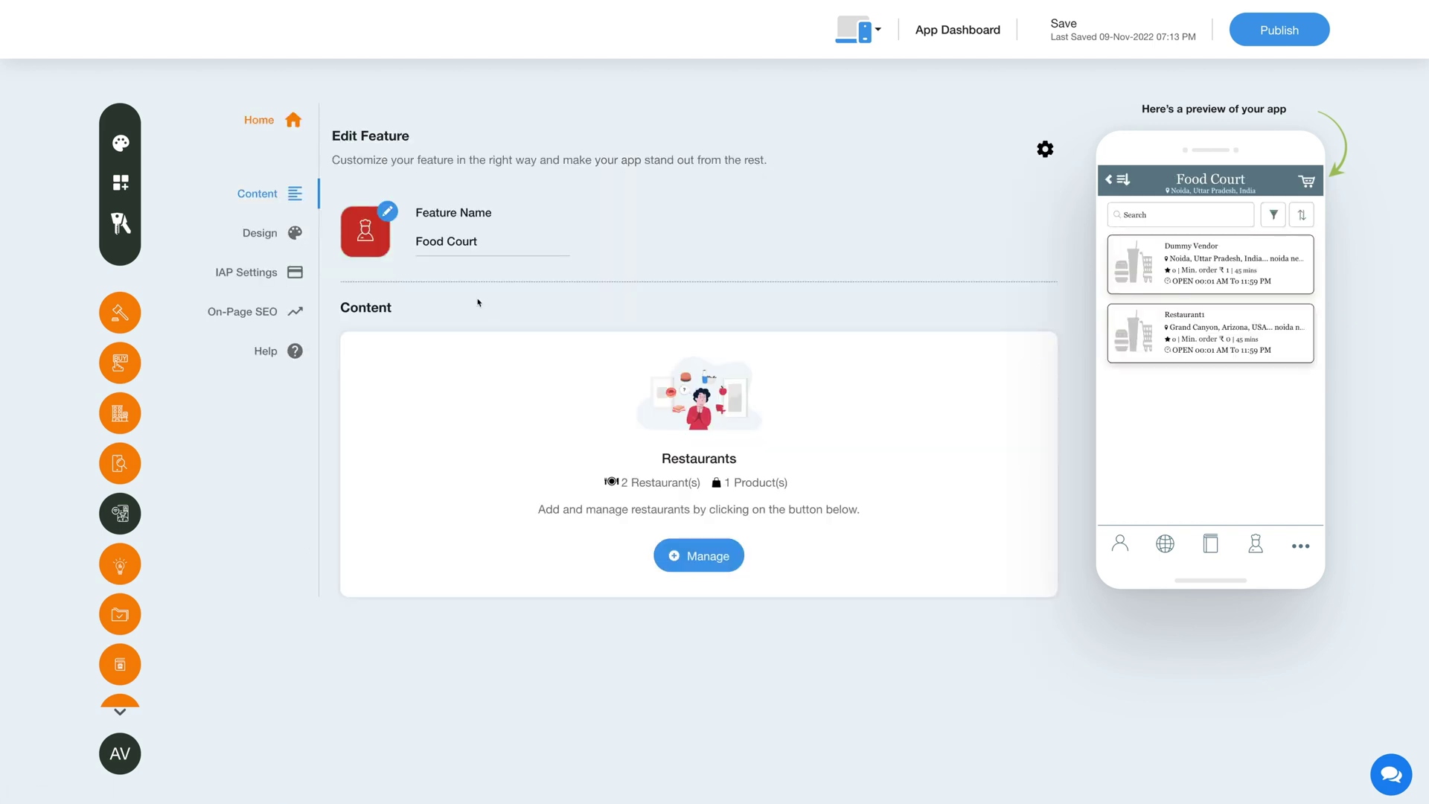
left_click(484, 250)
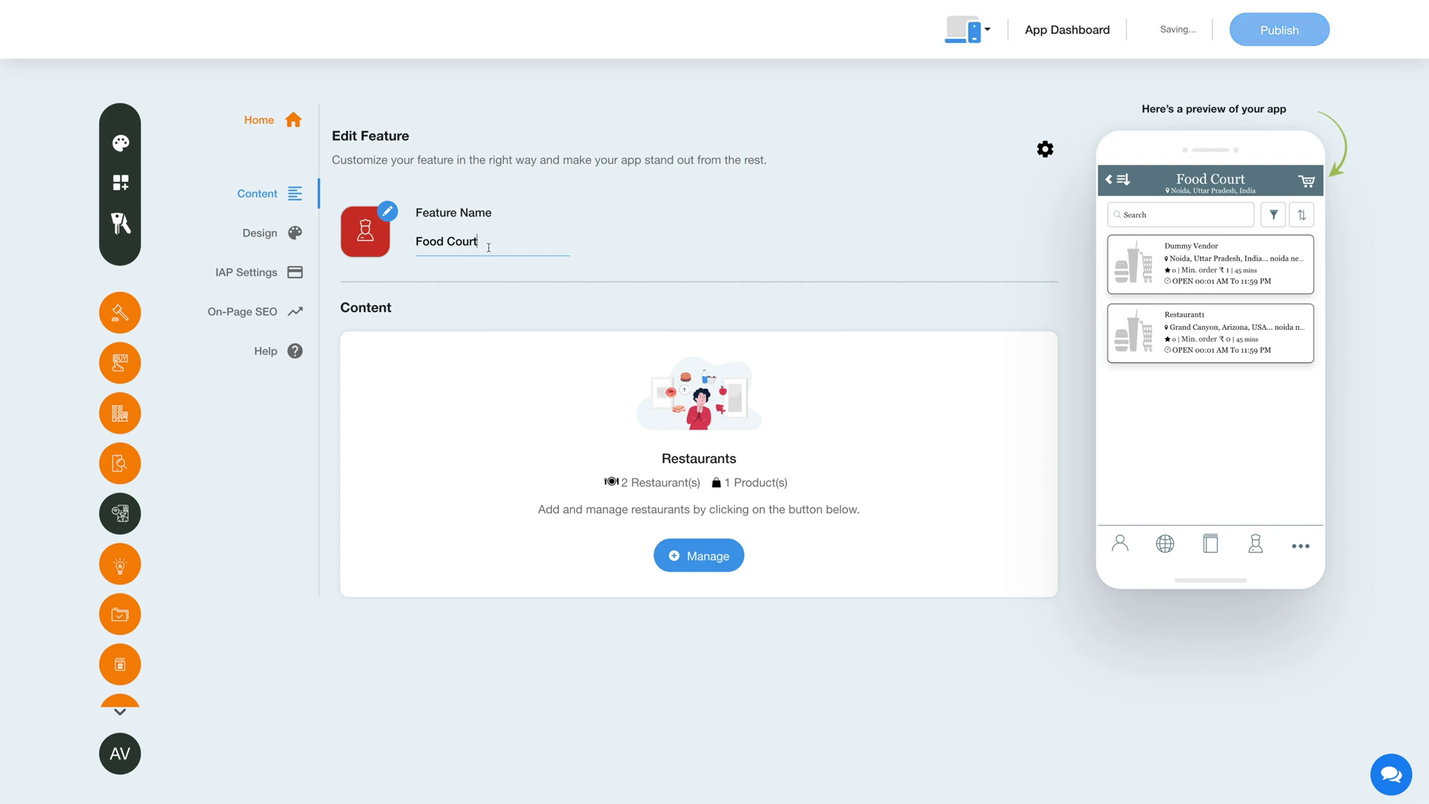
left_click(481, 306)
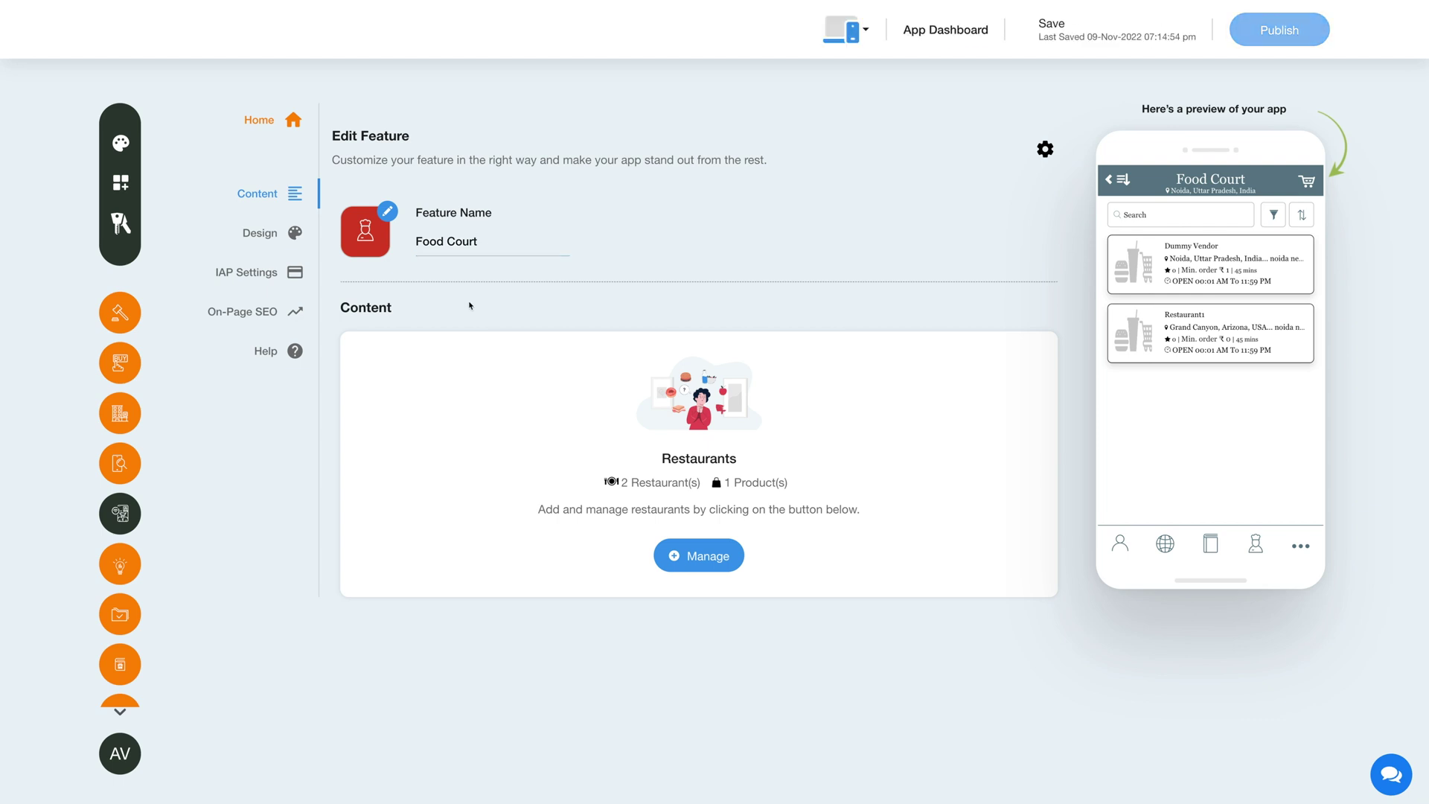
Step: Browse outline, picture and upload icon options without changing the icon, then open restaurant management
left_click(373, 247)
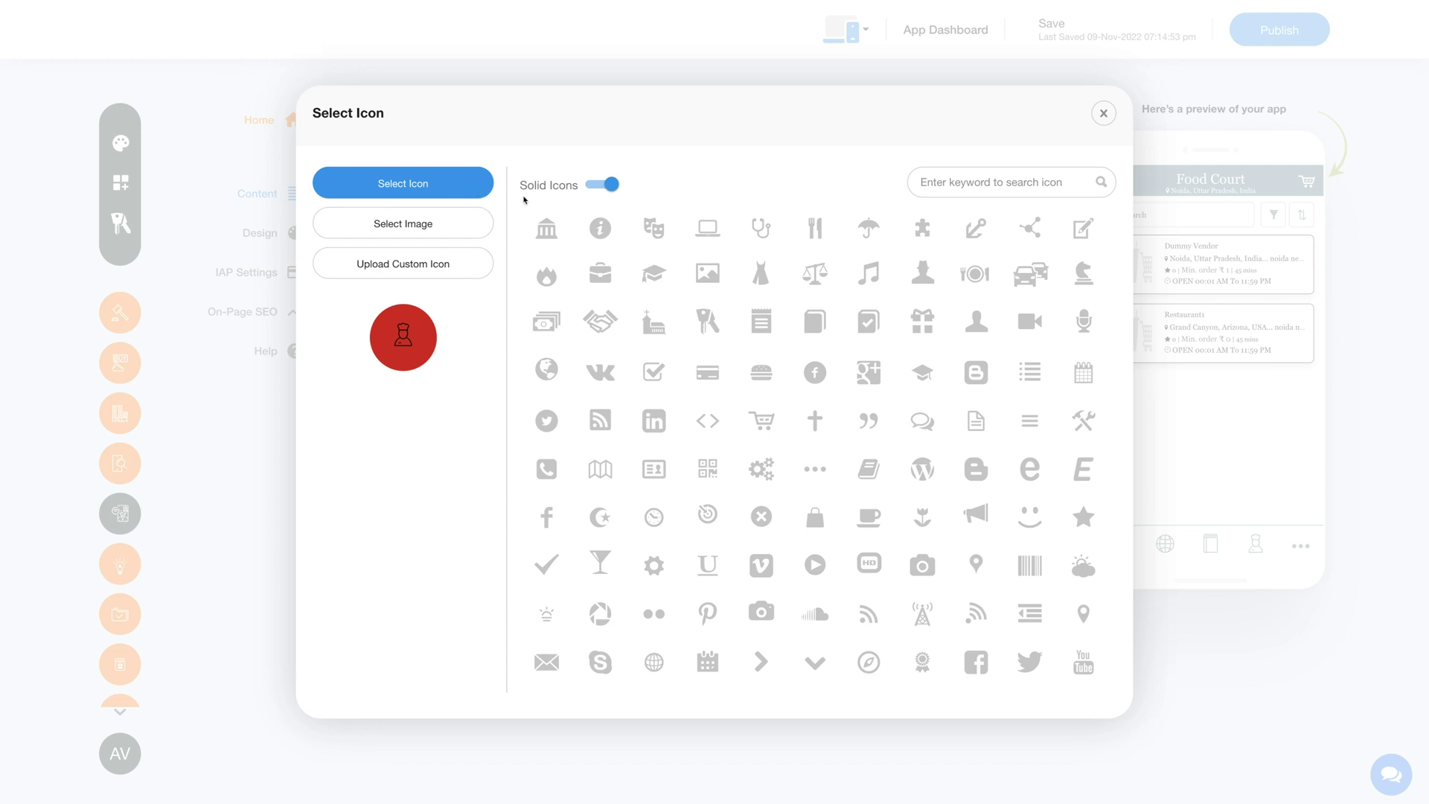
left_click(590, 185)
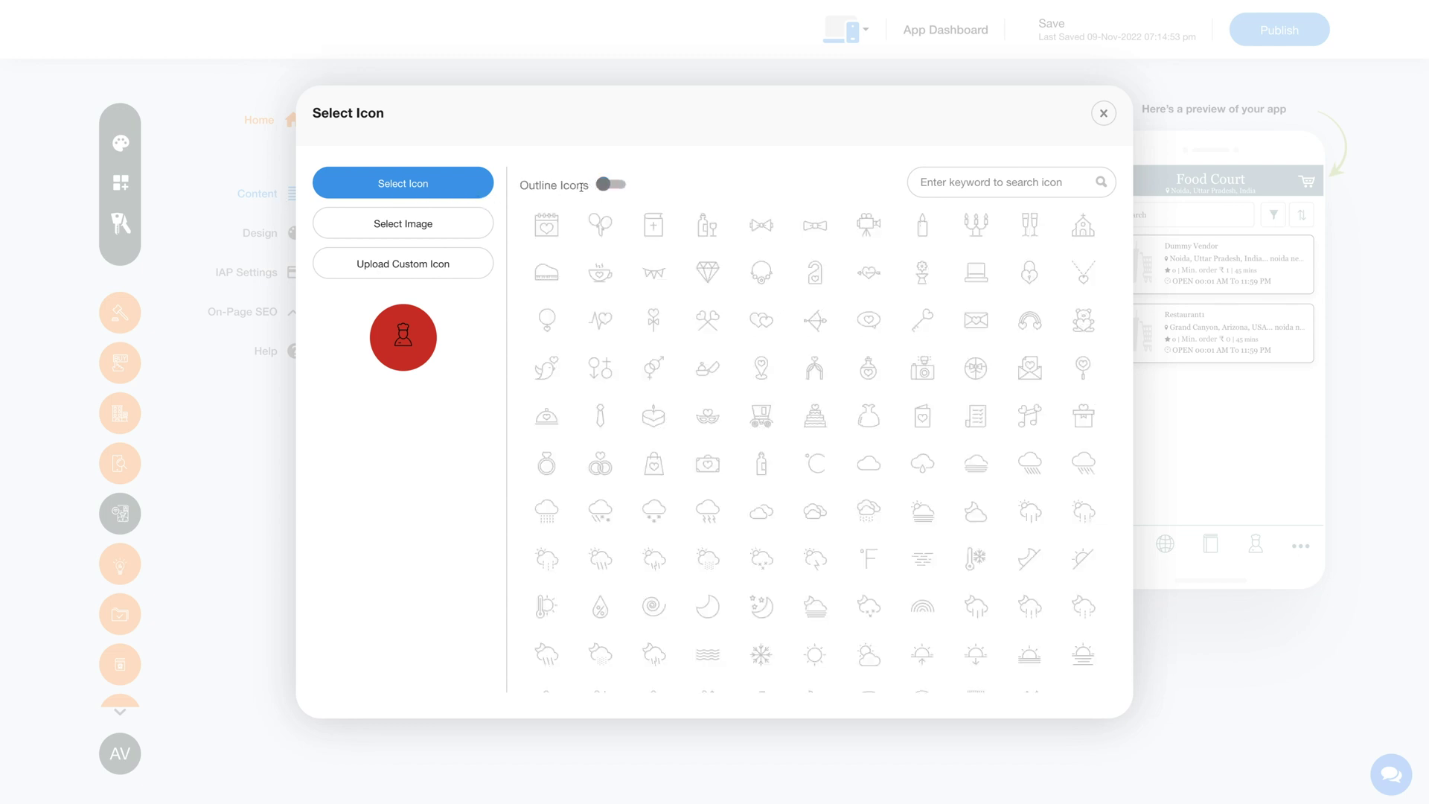
left_click(420, 229)
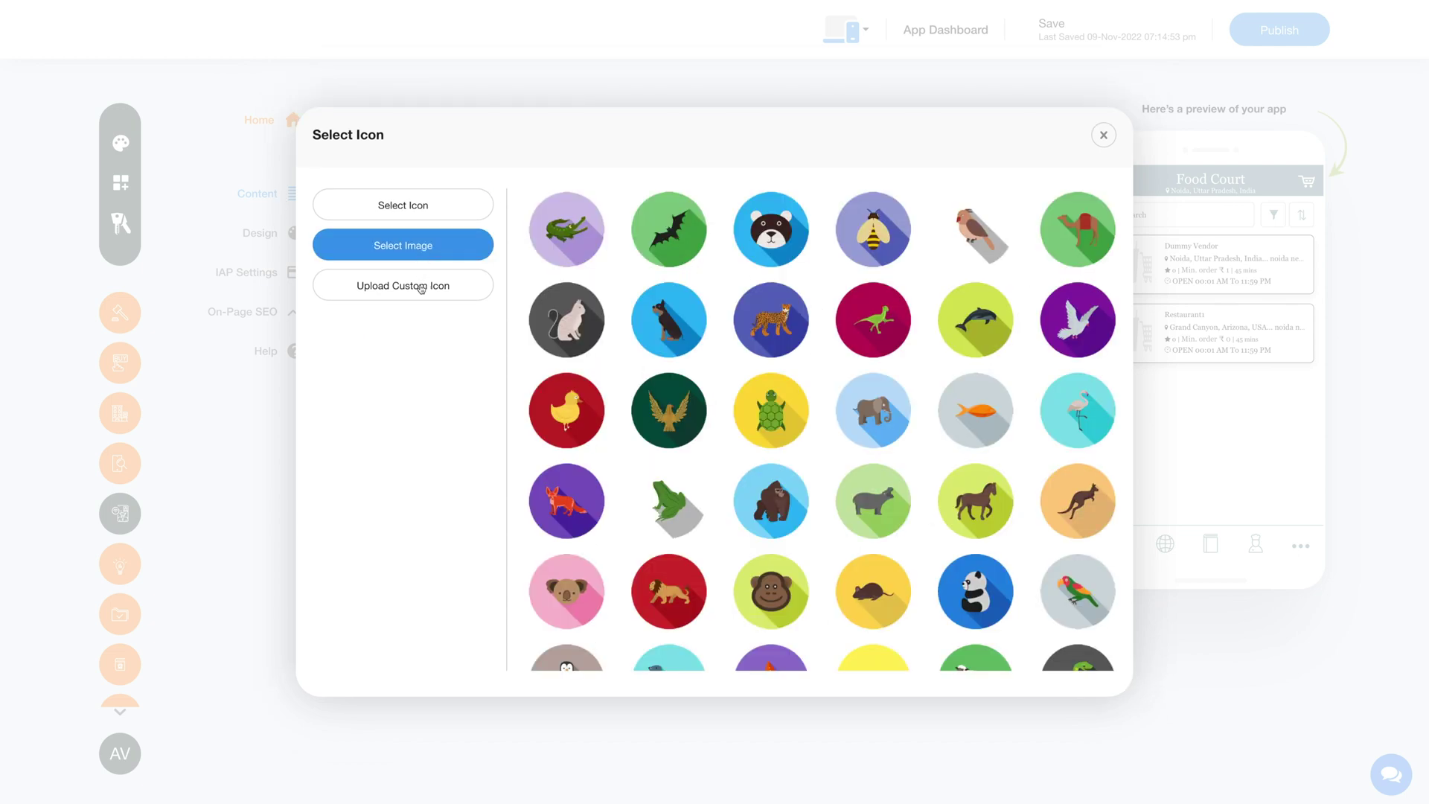
left_click(420, 286)
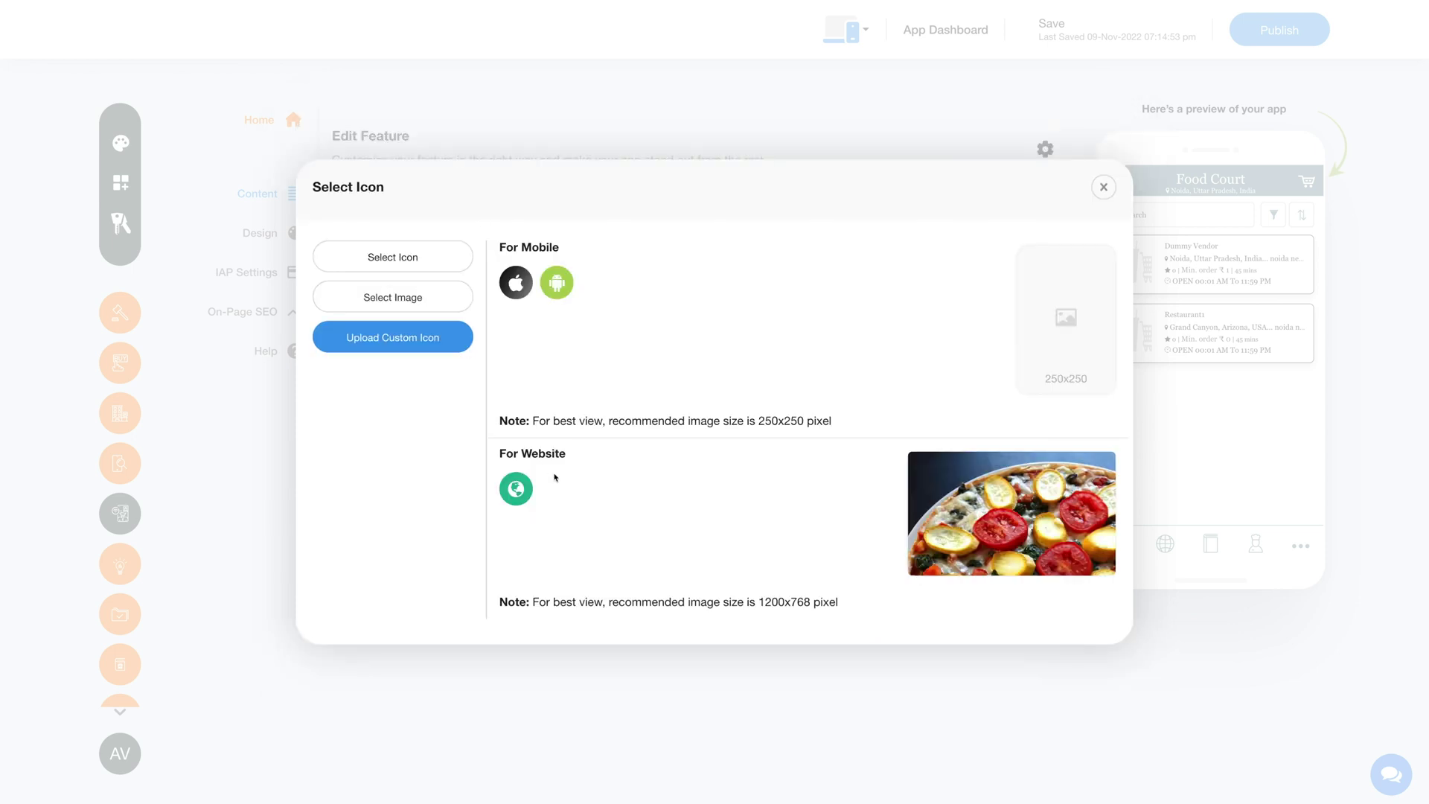
left_click(1103, 188)
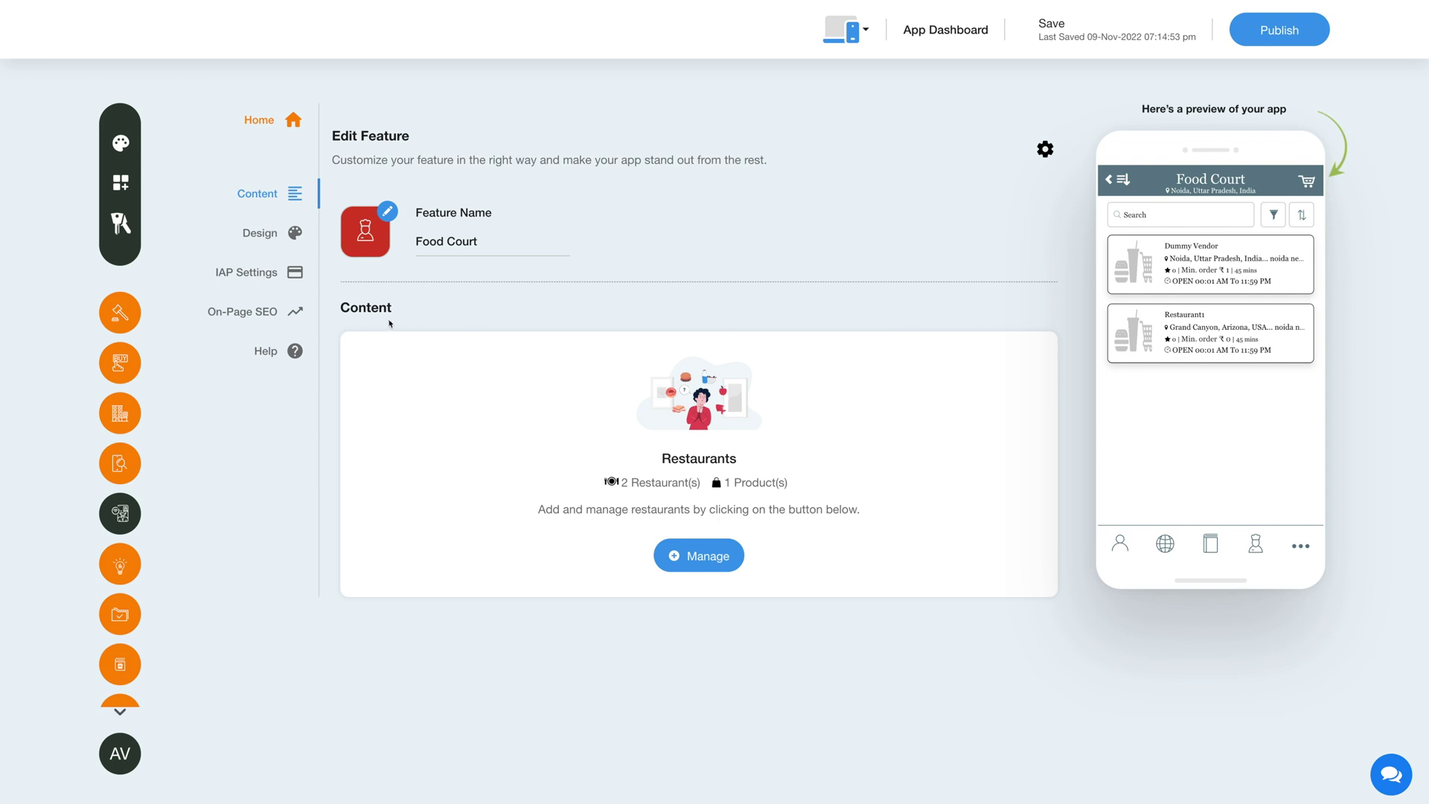
left_click(675, 559)
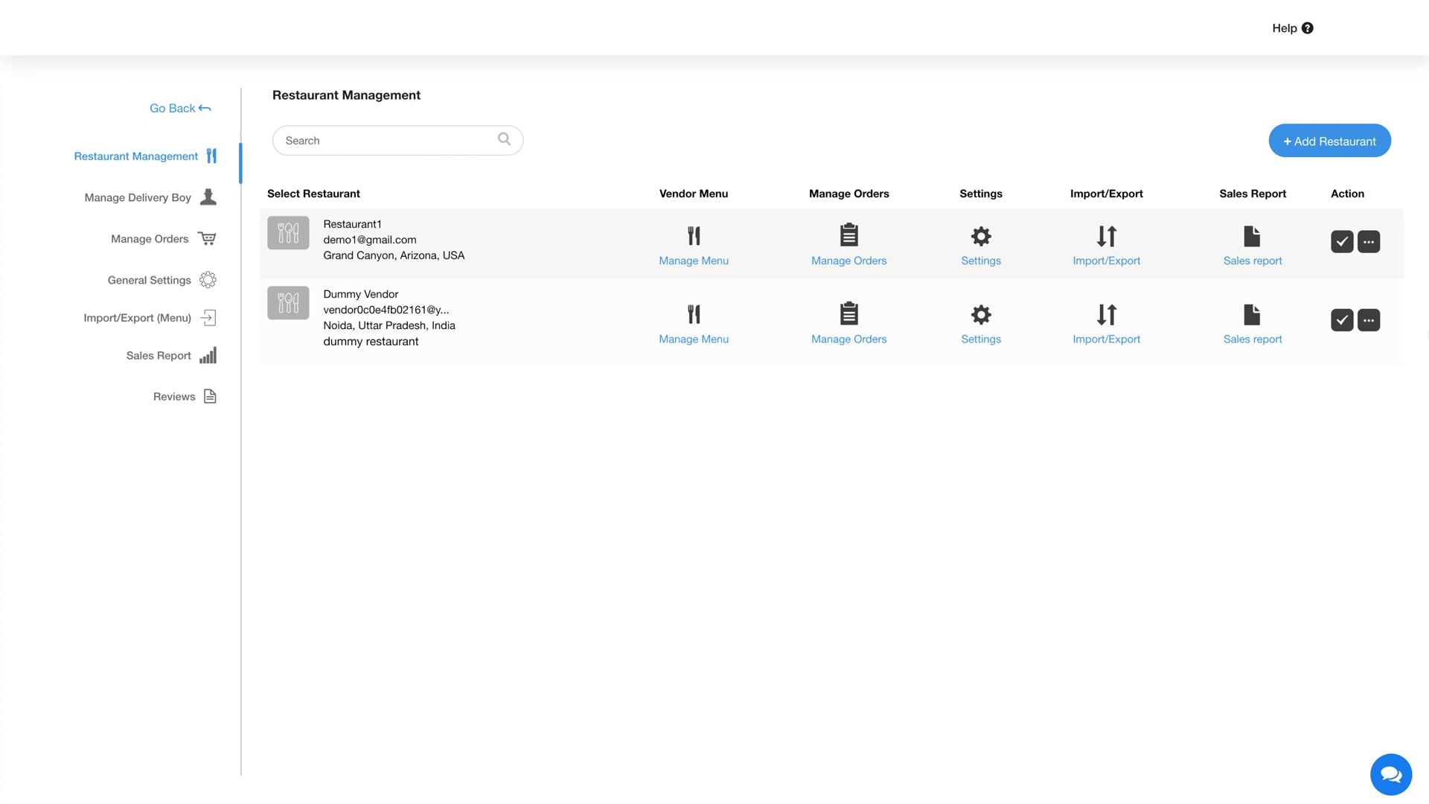
Step: Review the Add Restaurant form, return to the list, and open Dummy Vendor's menu categories
left_click(1288, 140)
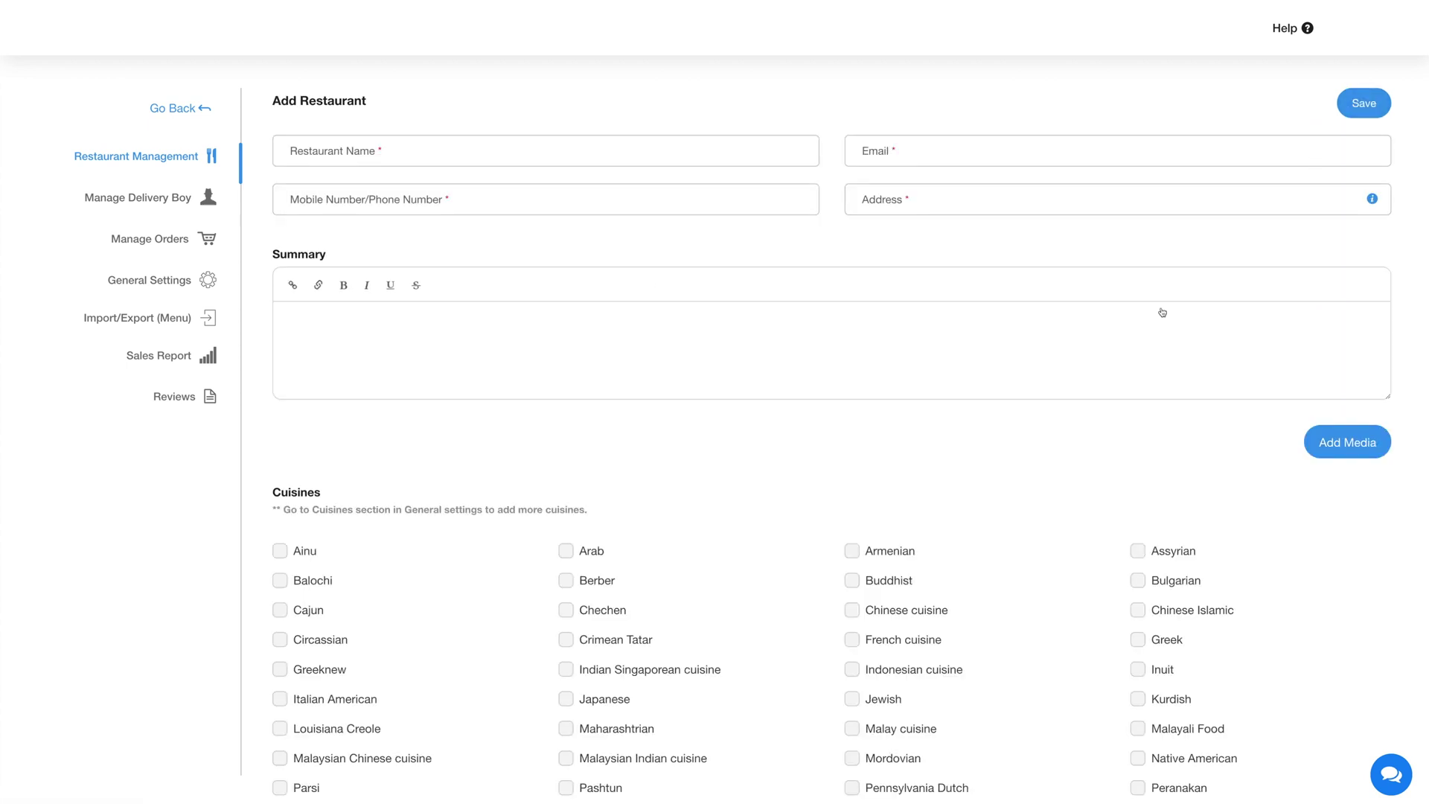
scroll(717, 402, "down", 4)
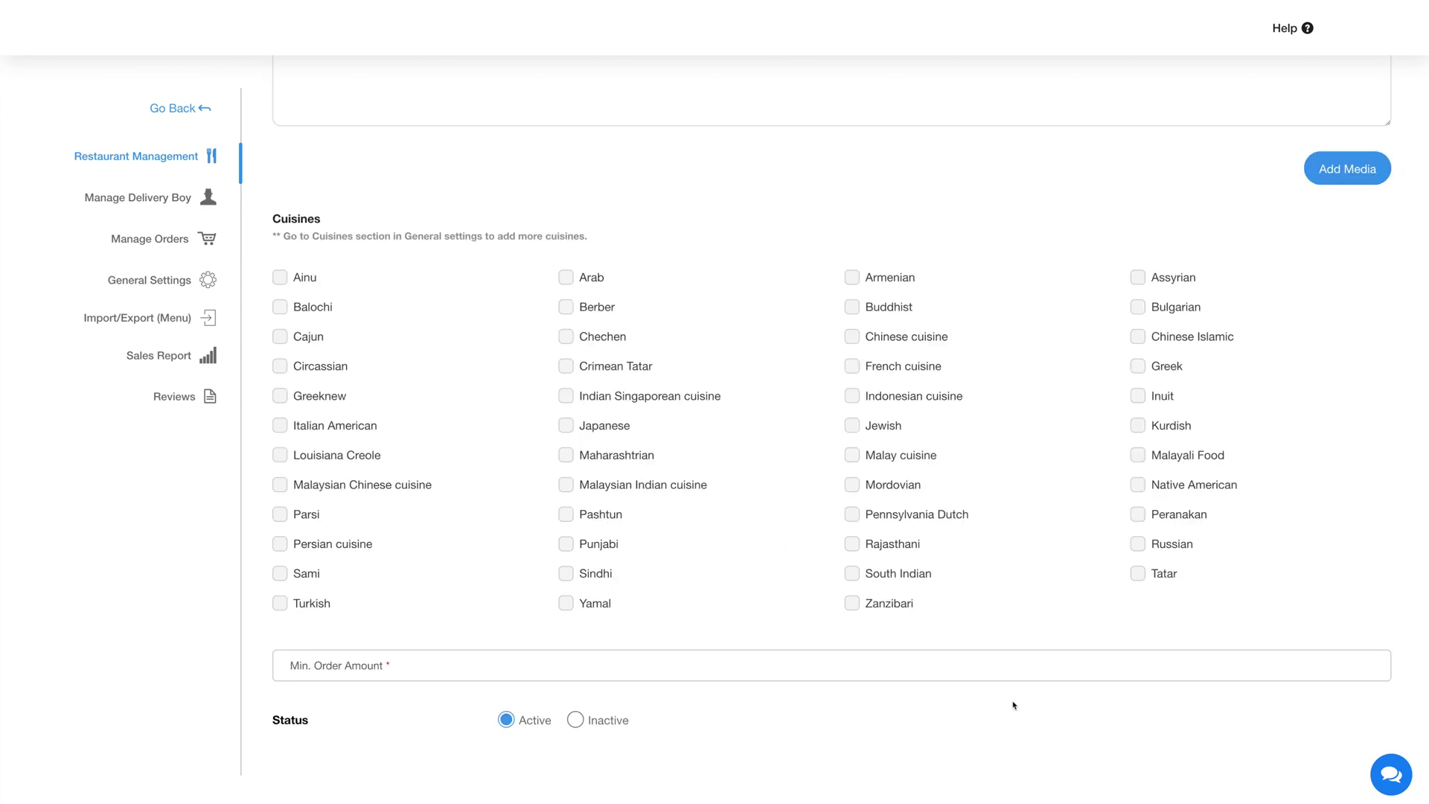
scroll(1010, 706, "up", 4)
left_click(1350, 92)
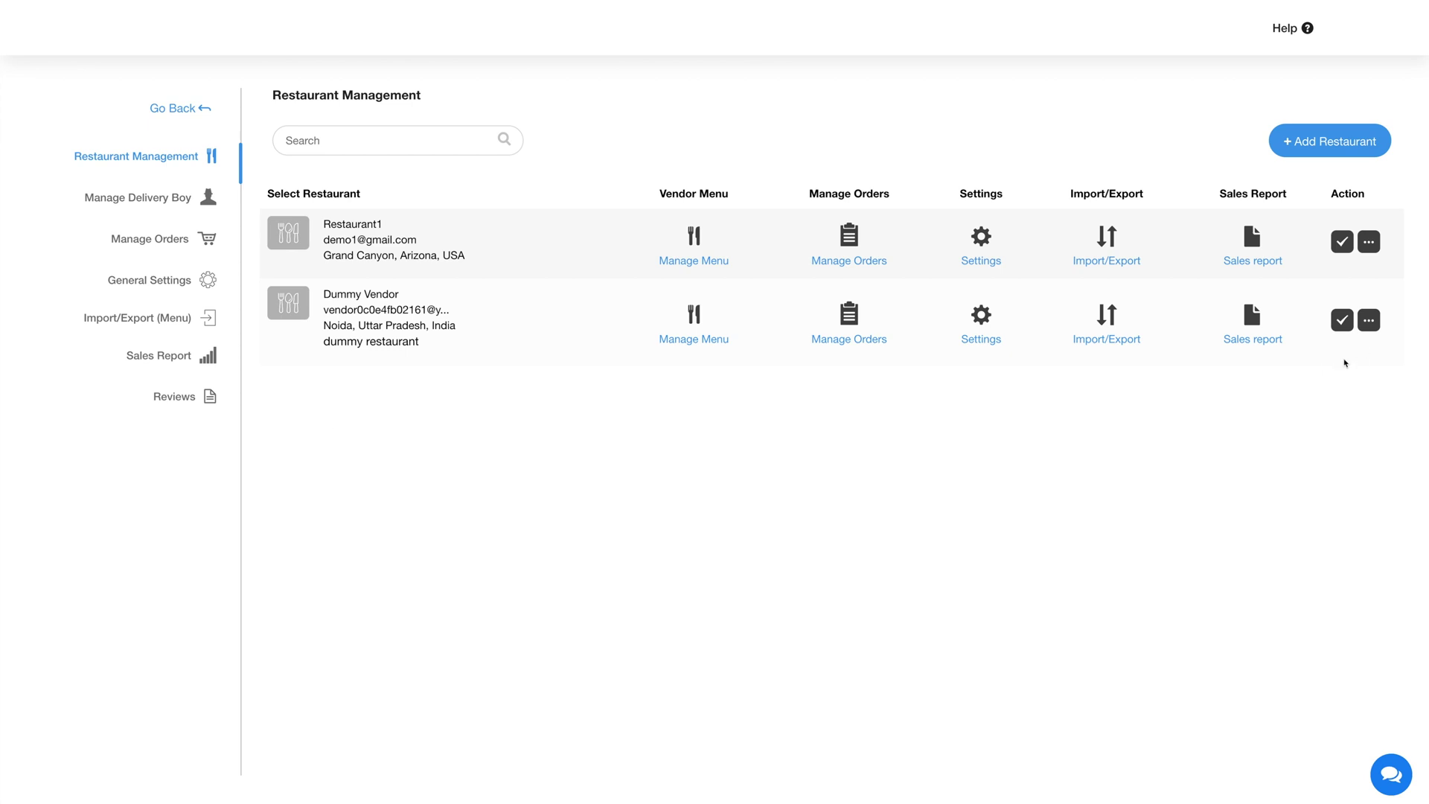
left_click(1368, 320)
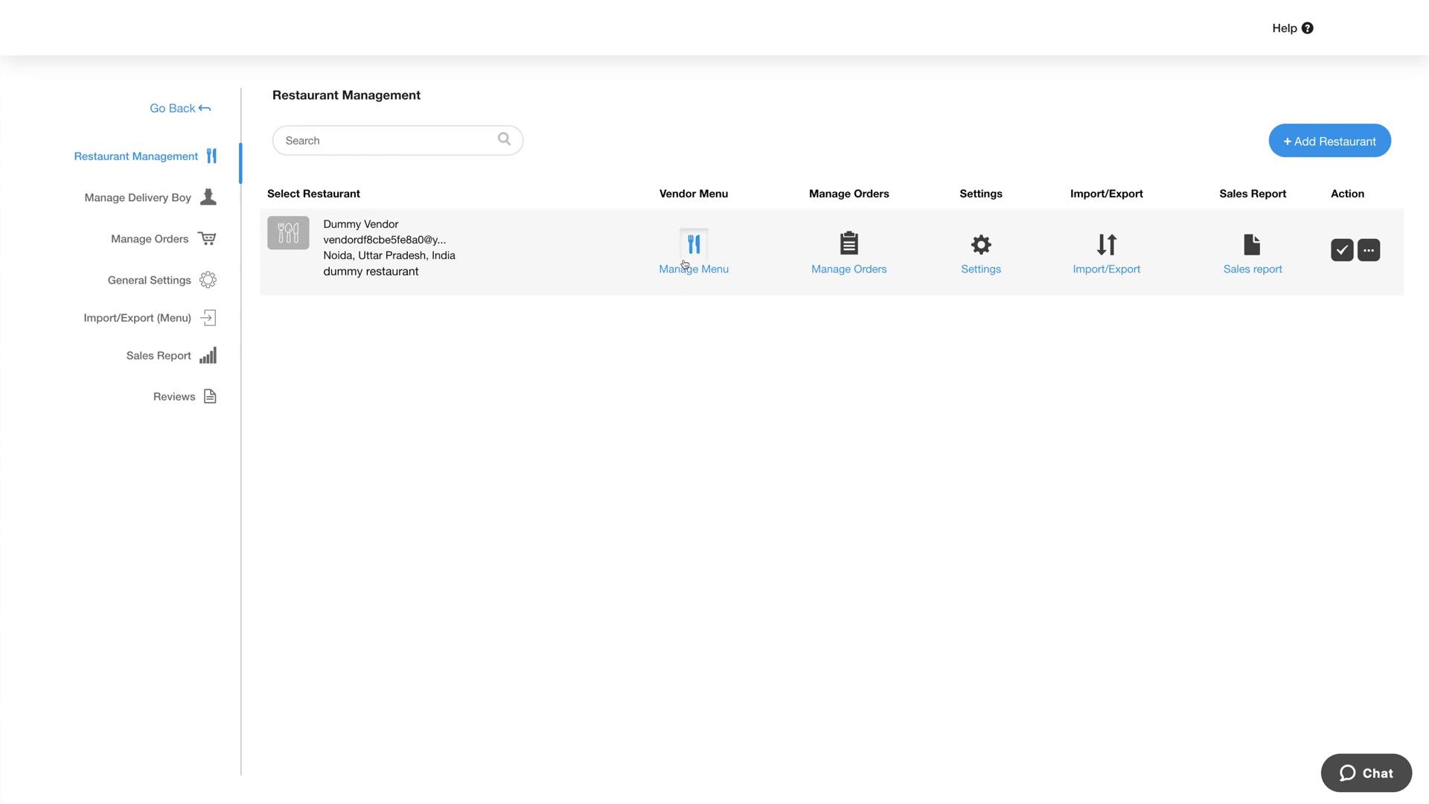
left_click(684, 265)
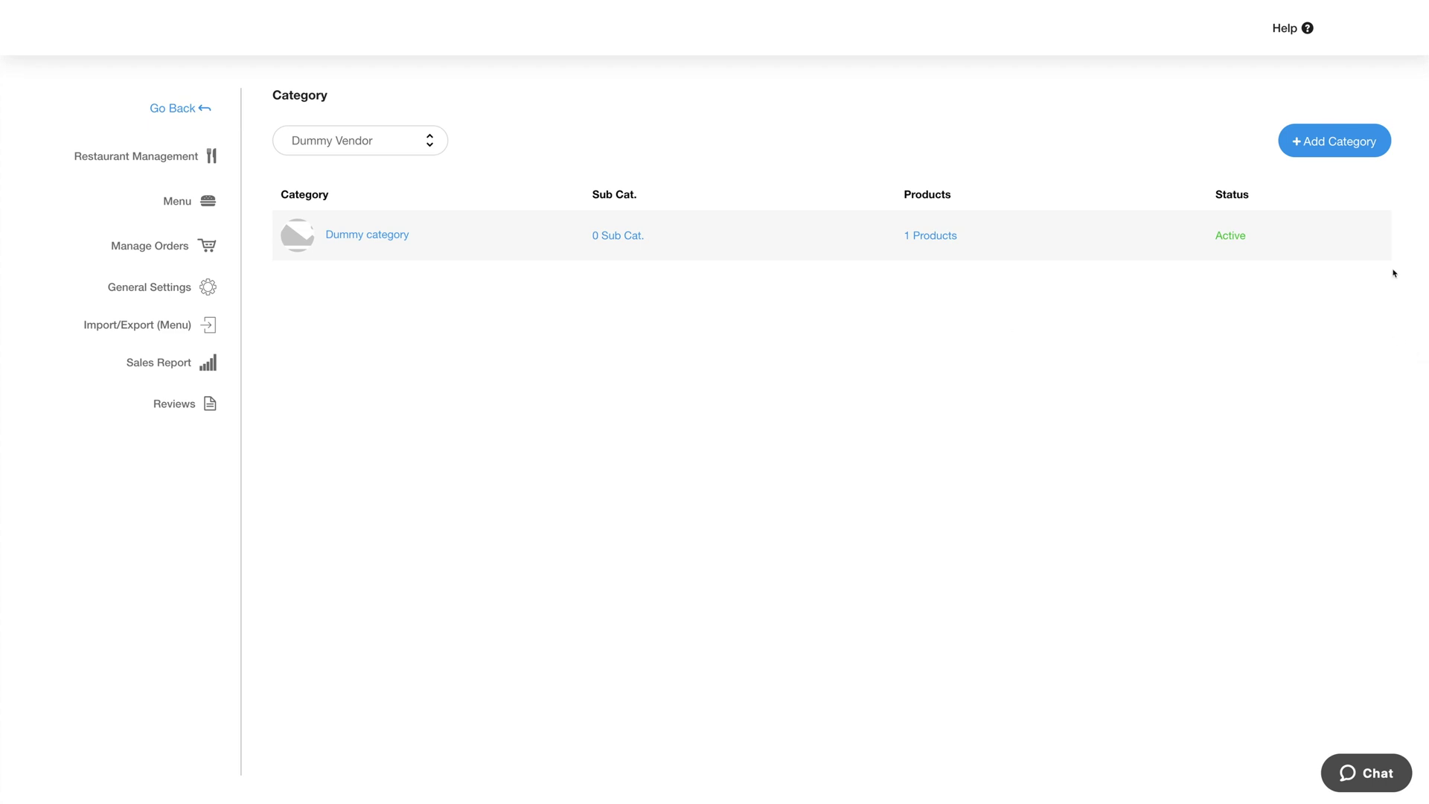
Step: Add an active category named 'Demo' to Dummy Vendor's menu
left_click(1335, 144)
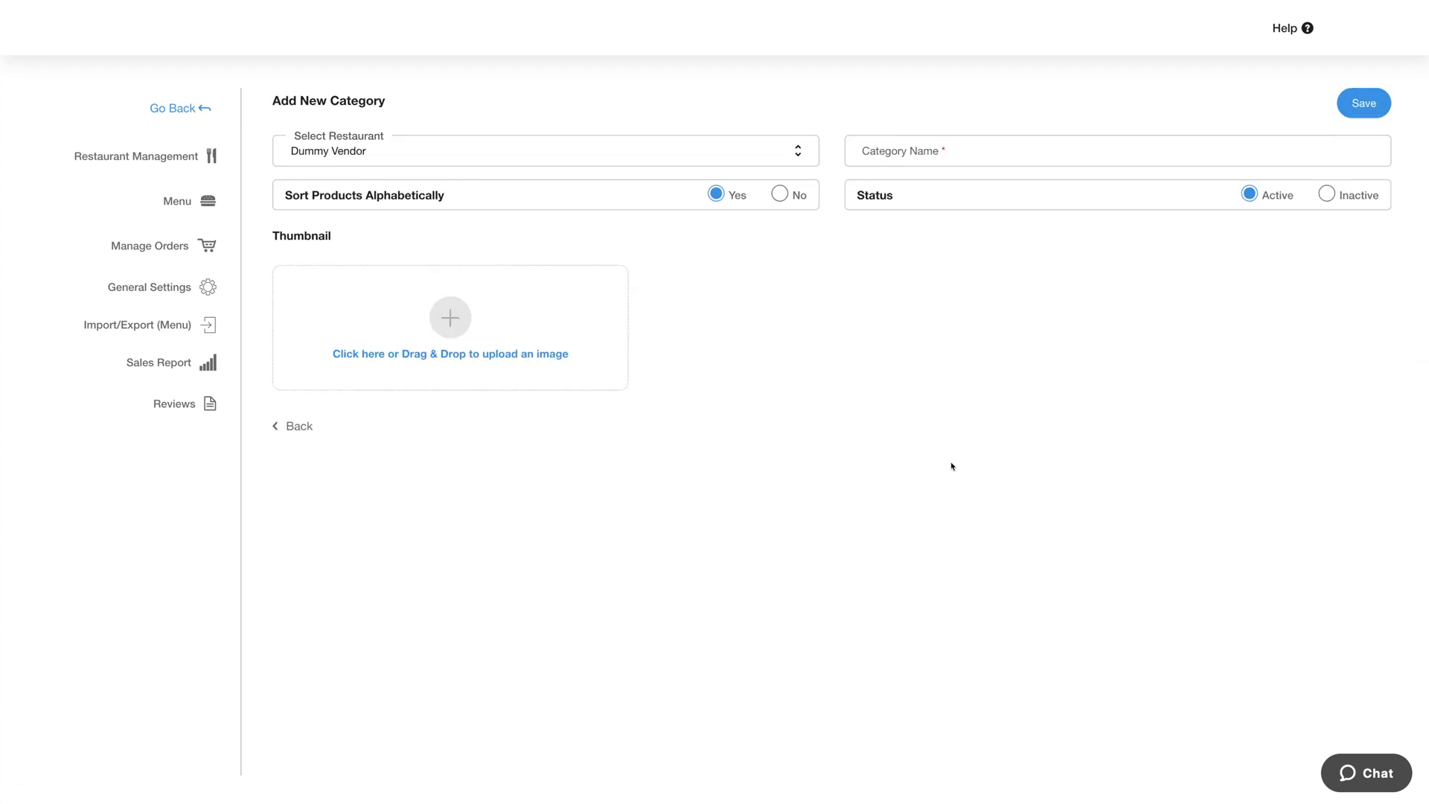
type("Demo")
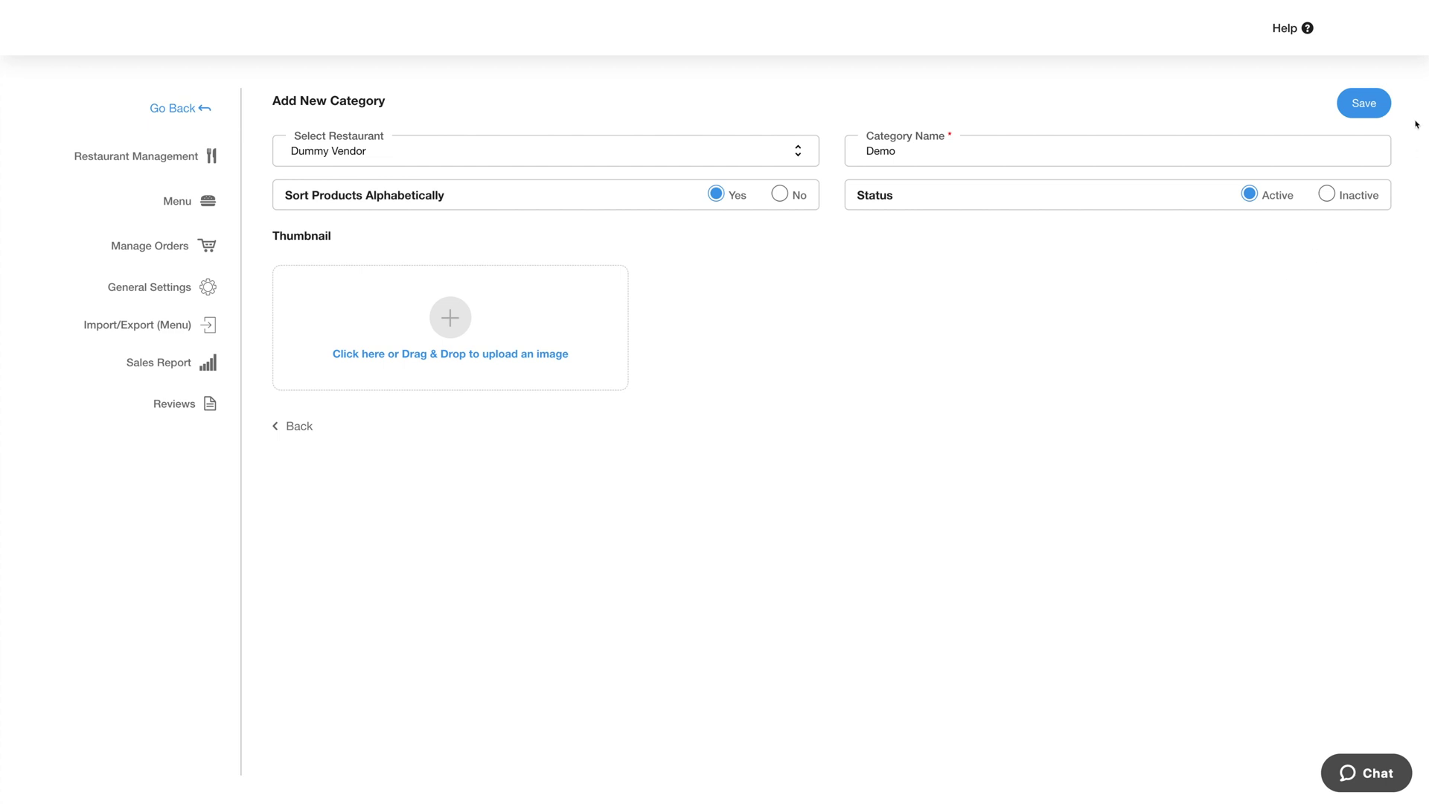
left_click(1380, 104)
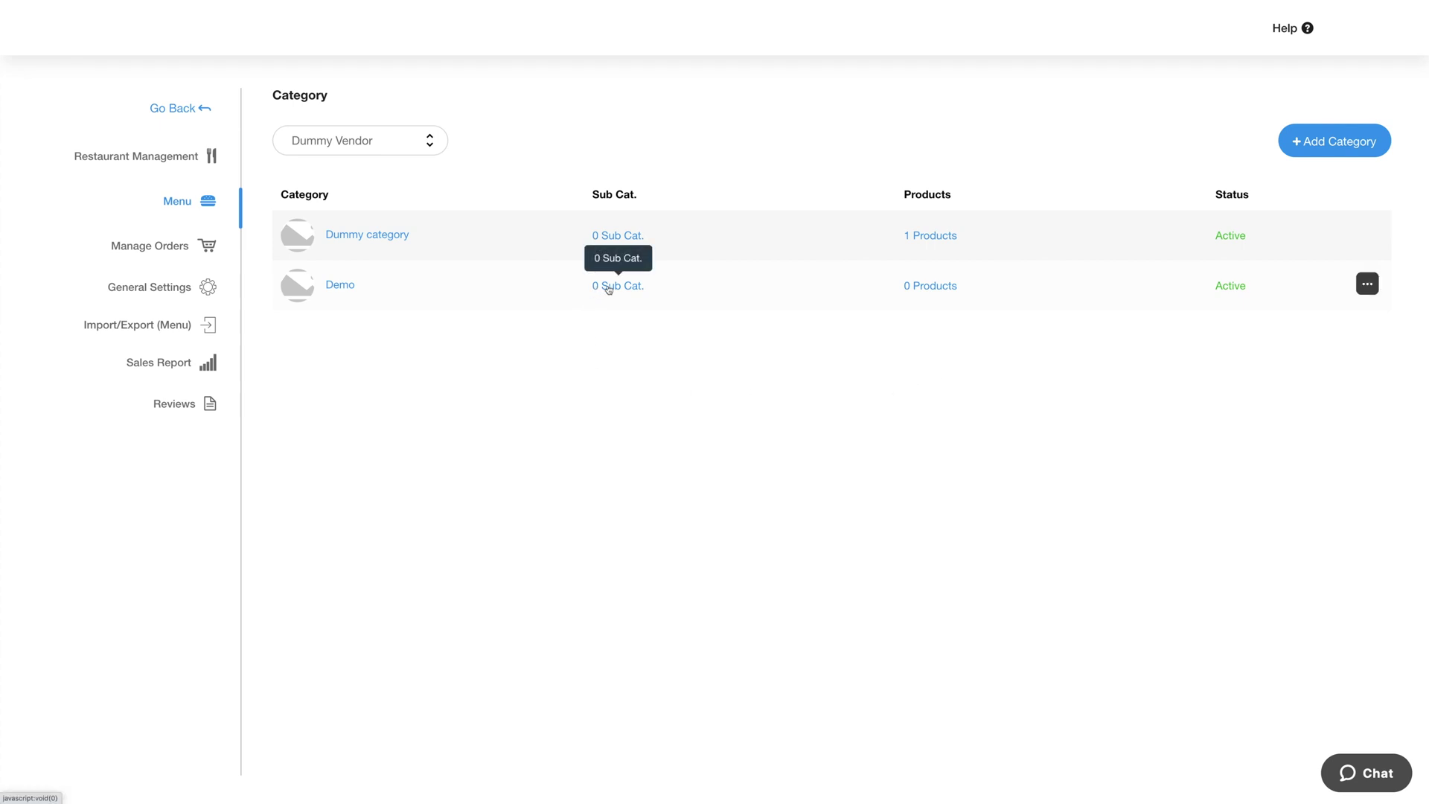
Step: Create a subcategory named 'Demo' under the Demo category
left_click(1367, 283)
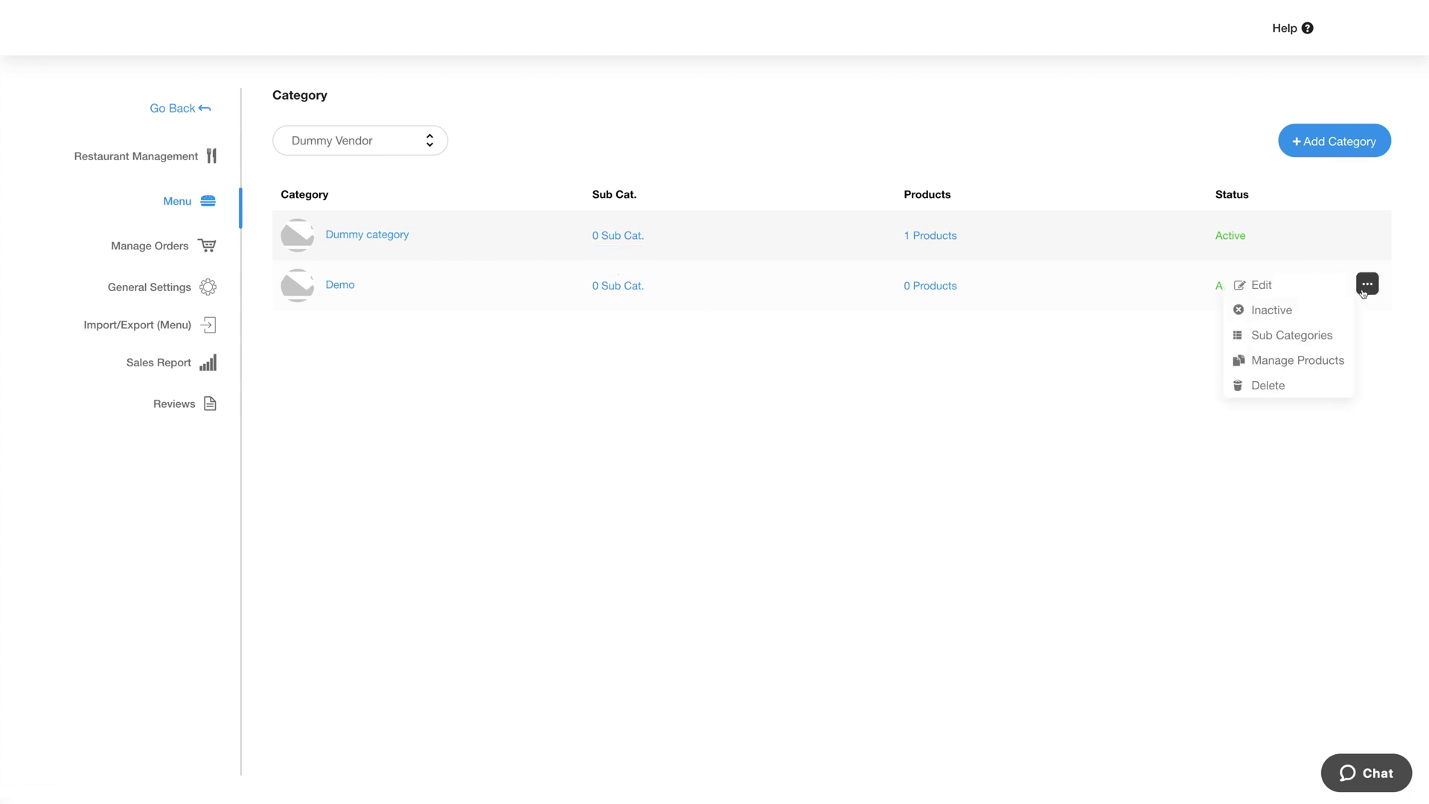
left_click(609, 286)
left_click(858, 415)
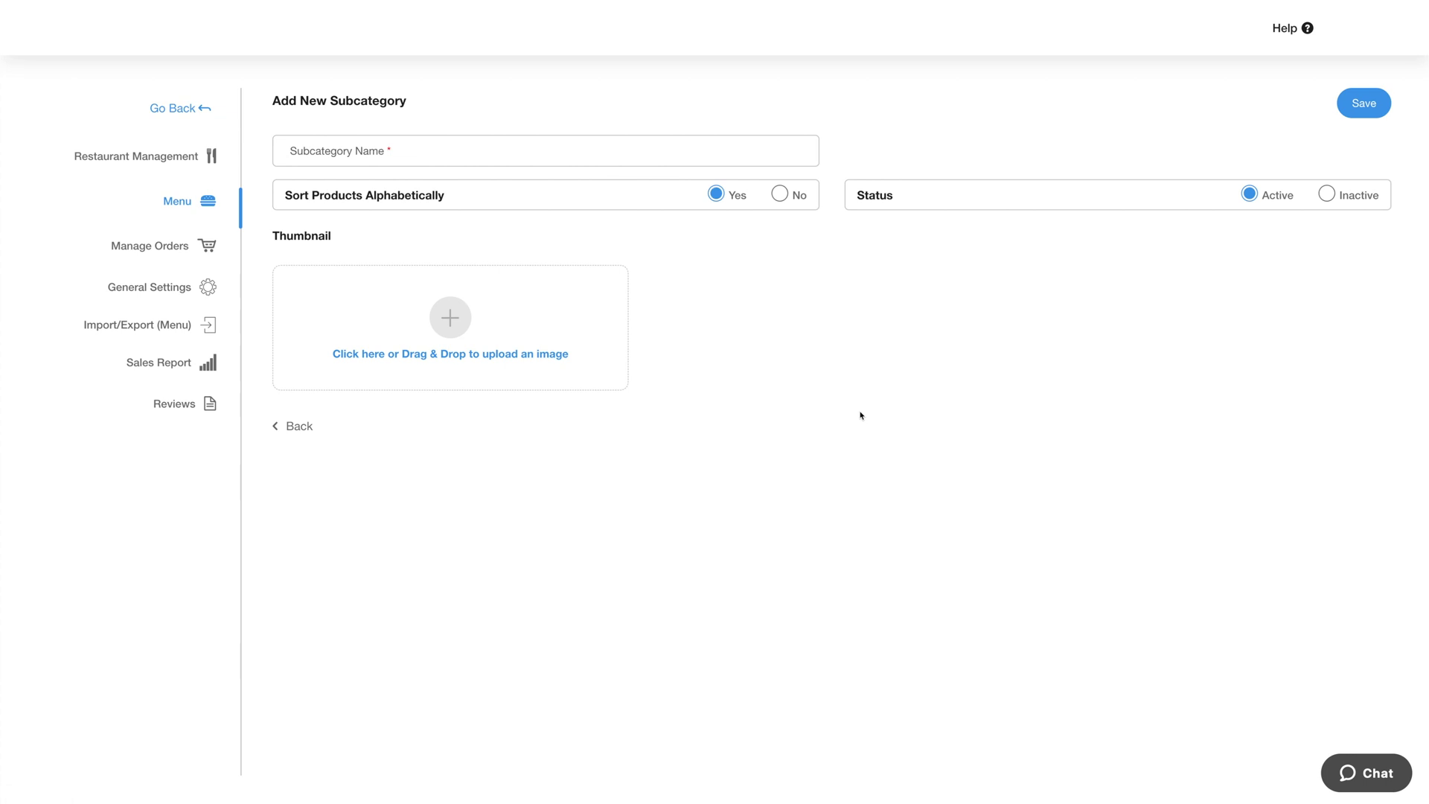
left_click(1355, 110)
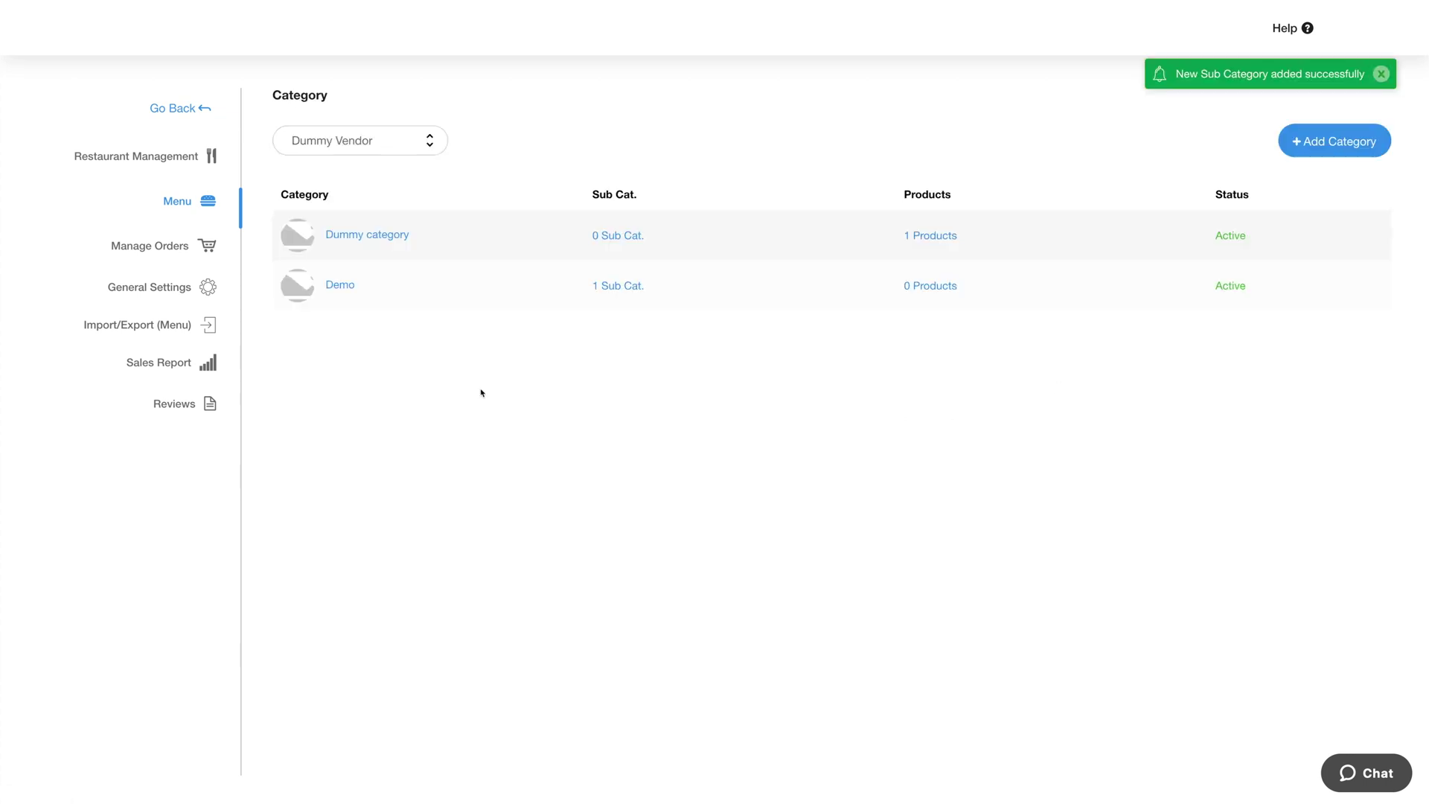
mouse_move(615, 284)
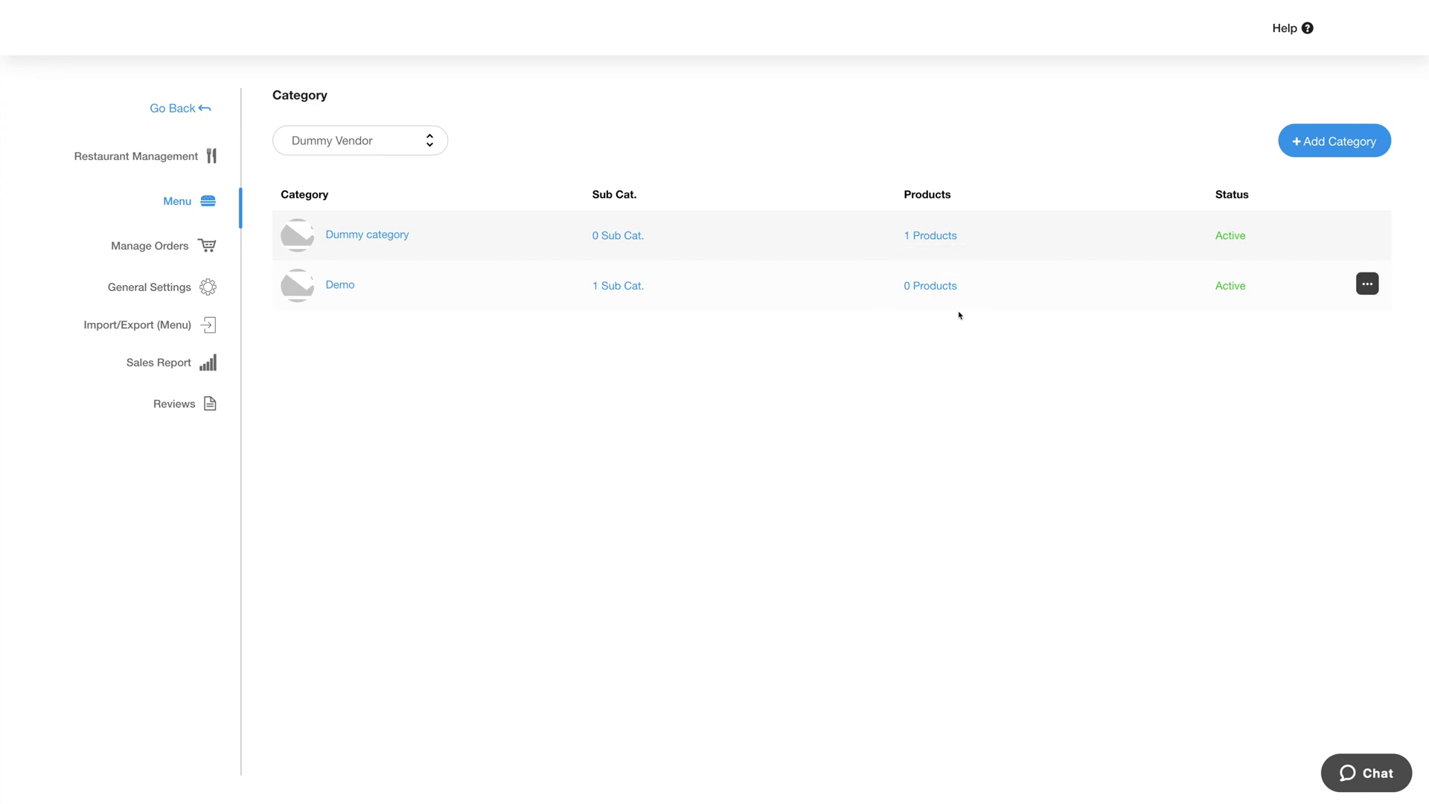
Step: Start a new product in the Demo category named 'Demo' with type Veg
left_click(942, 290)
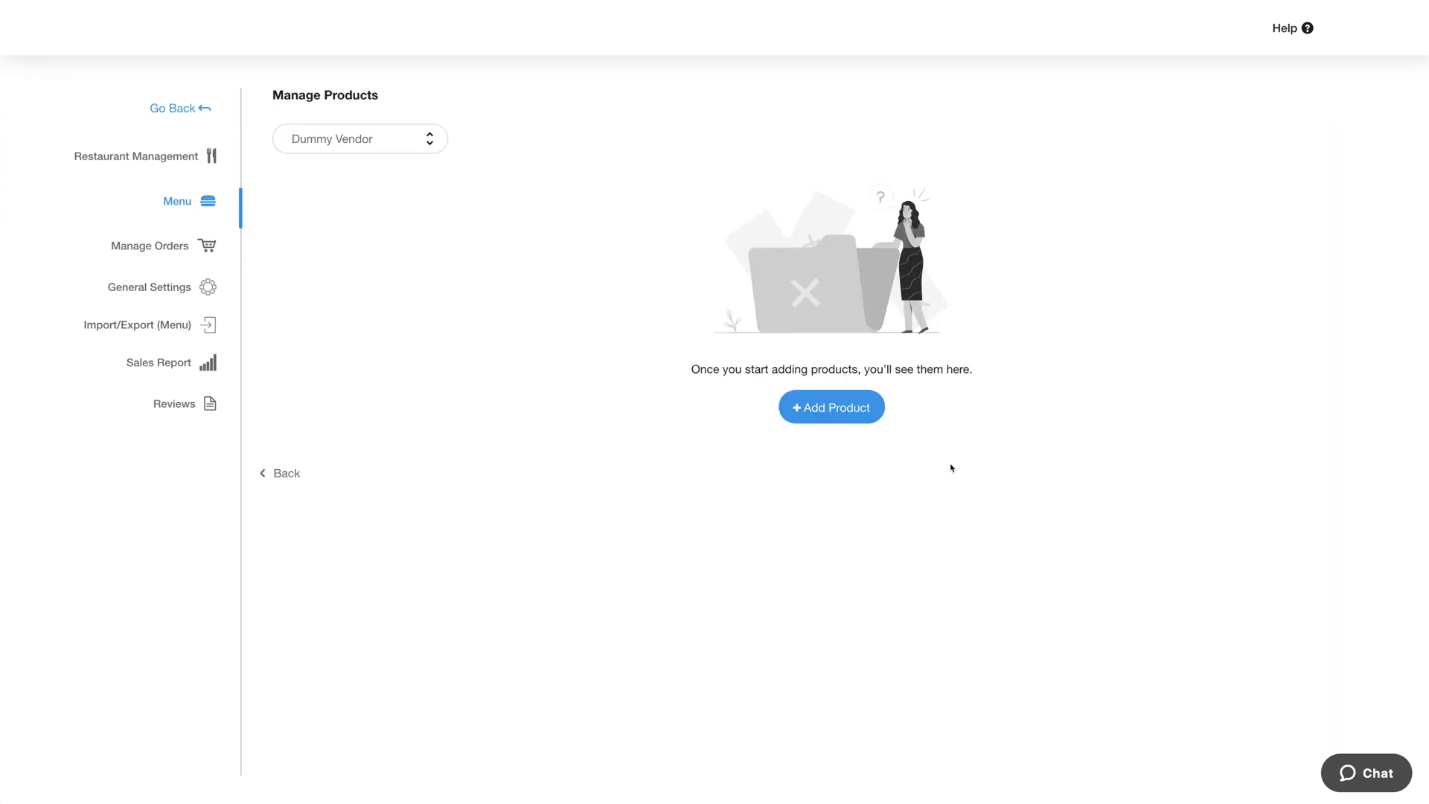
left_click(819, 418)
scroll(734, 311, "down", 2)
scroll(734, 310, "up", 2)
left_click(385, 156)
type("Demo")
left_click(831, 151)
left_click(685, 166)
Step: Give the product SKU 125678, quantity 1 and price 500, then save it
left_click(1075, 153)
type("125678")
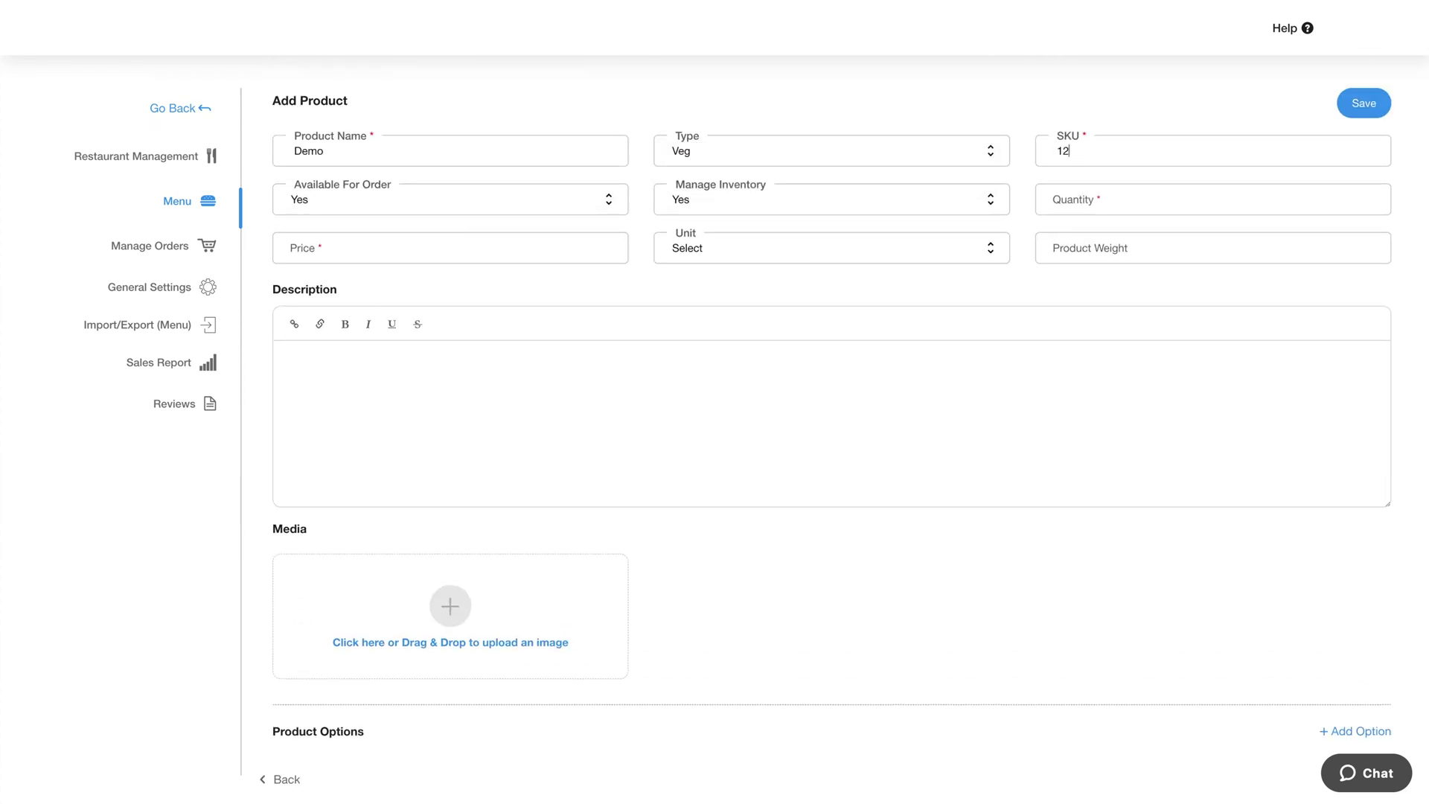
key("Tab")
type("1")
left_click(385, 254)
type("500")
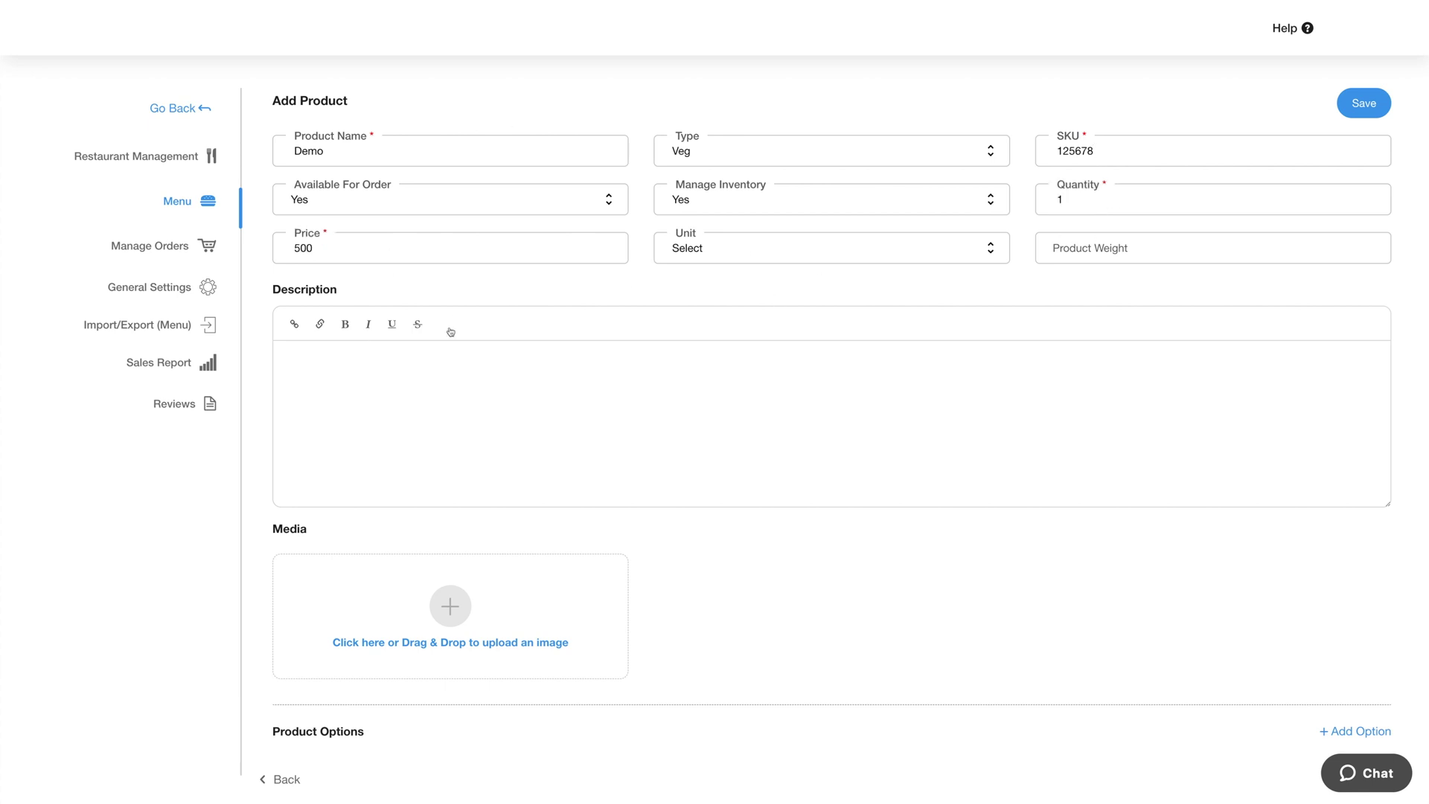
scroll(759, 692, "down", 2)
left_click(1368, 645)
left_click(1368, 645)
scroll(1288, 495, "up", 2)
left_click(1364, 104)
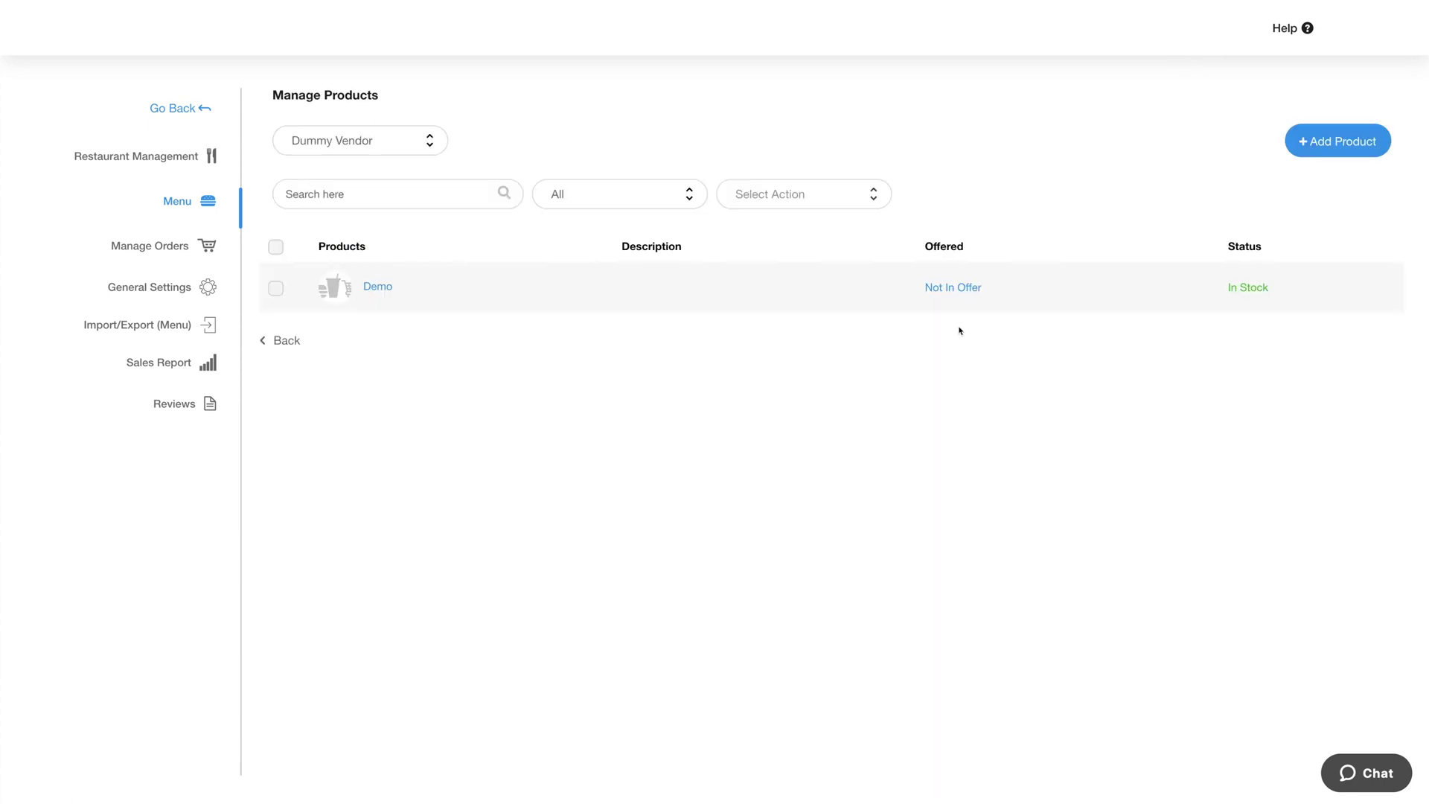
Step: Check the Demo product's actions and return to Restaurant Management
left_click(1380, 285)
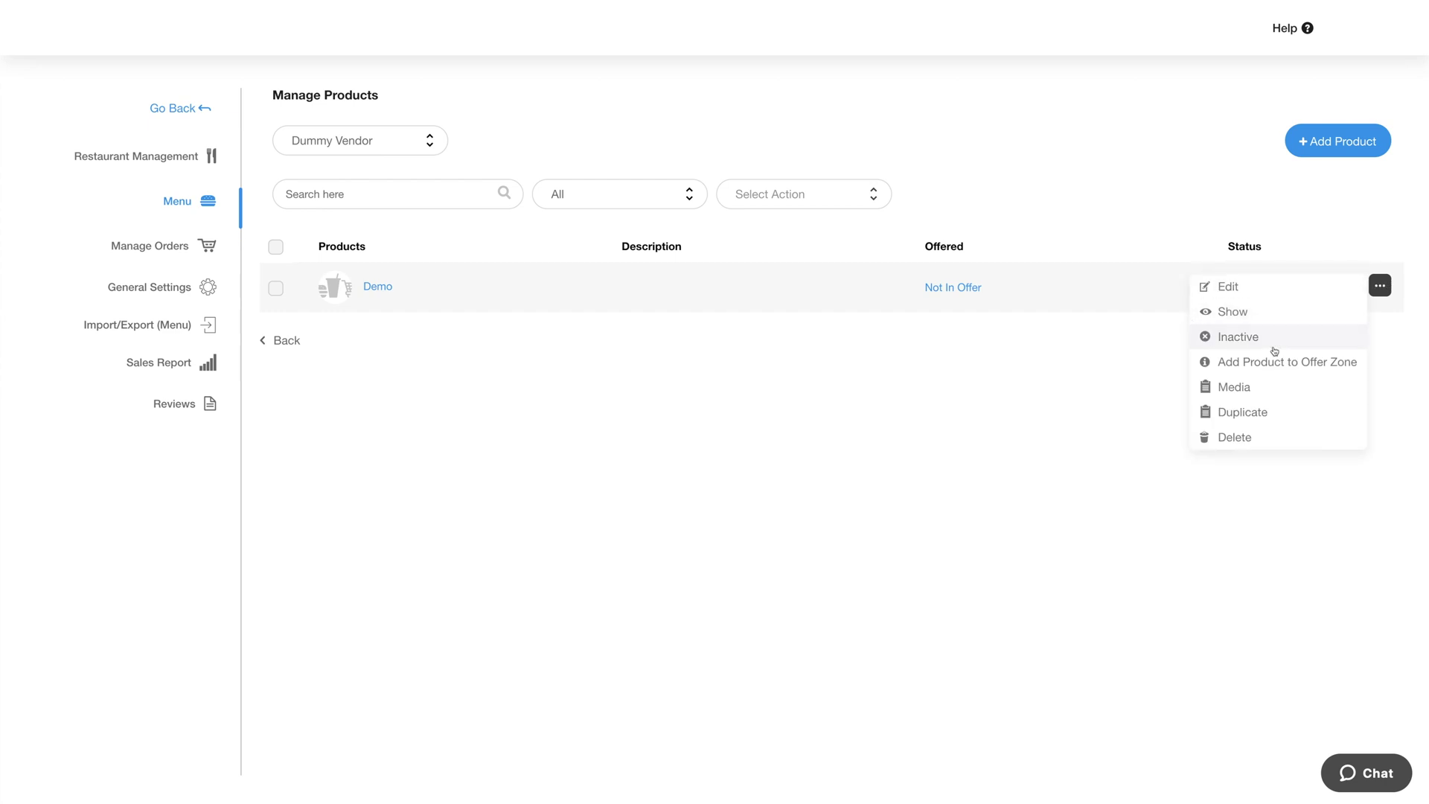
left_click(283, 343)
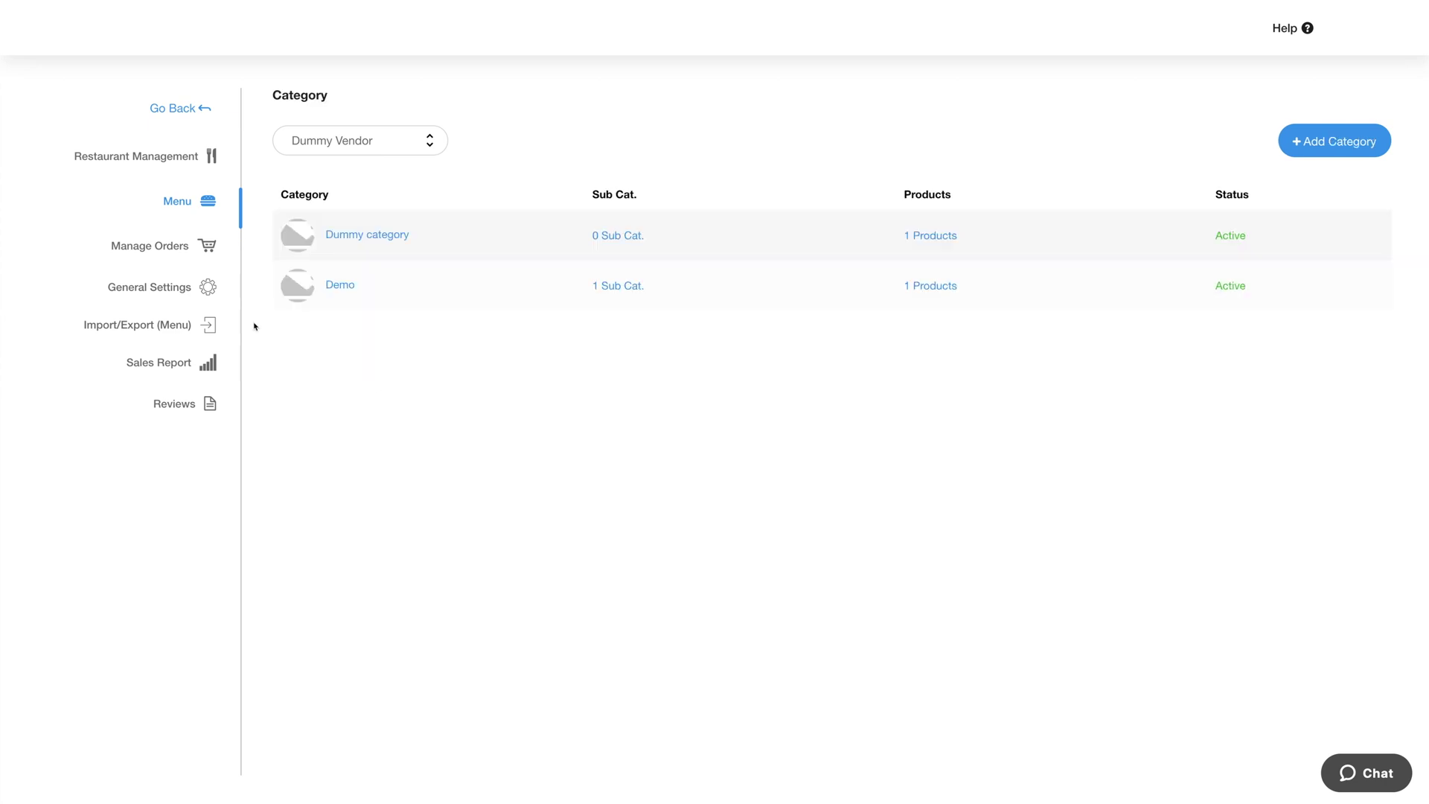
left_click(171, 159)
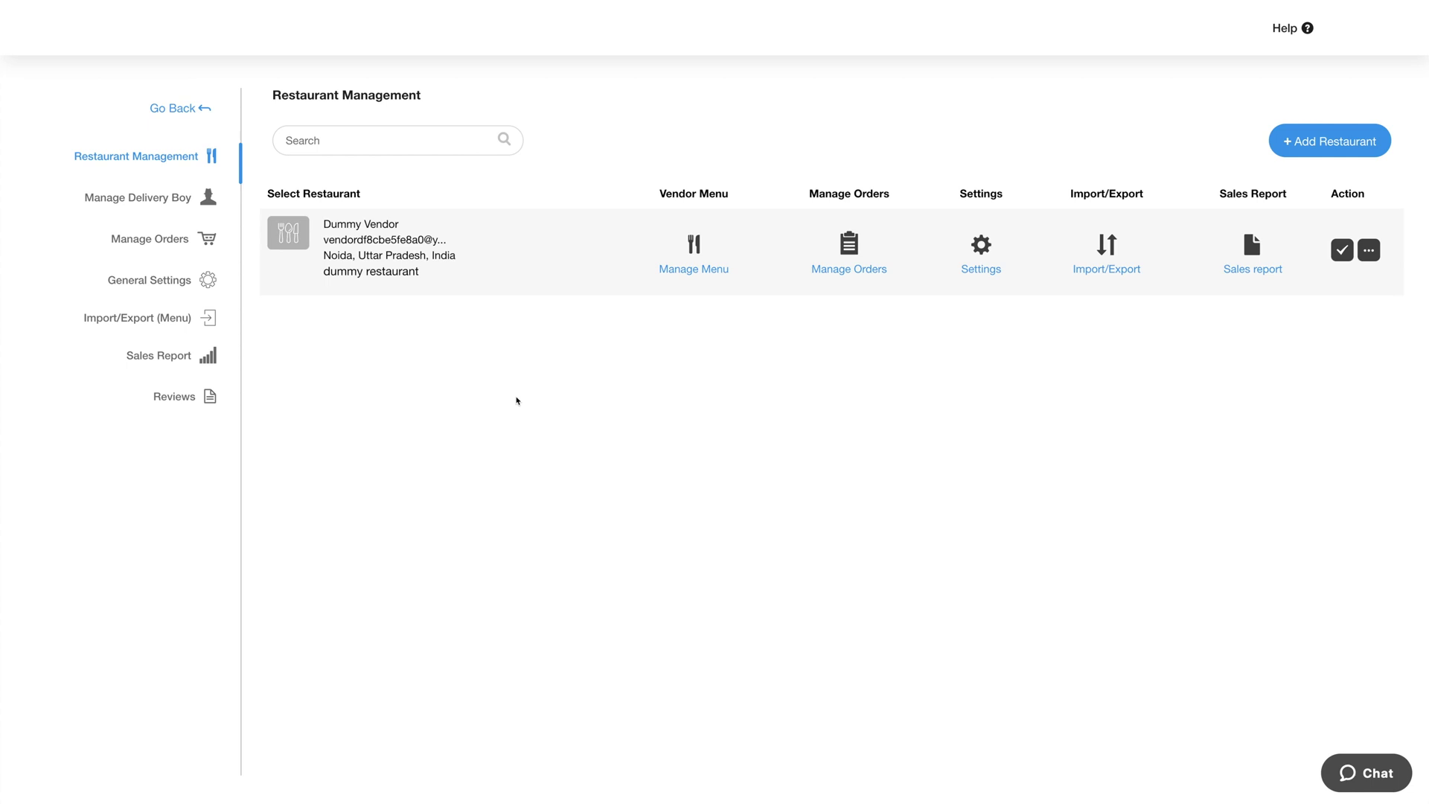
Step: Go to the Manage Delivery Boy page, which reports No Records Found
left_click(189, 205)
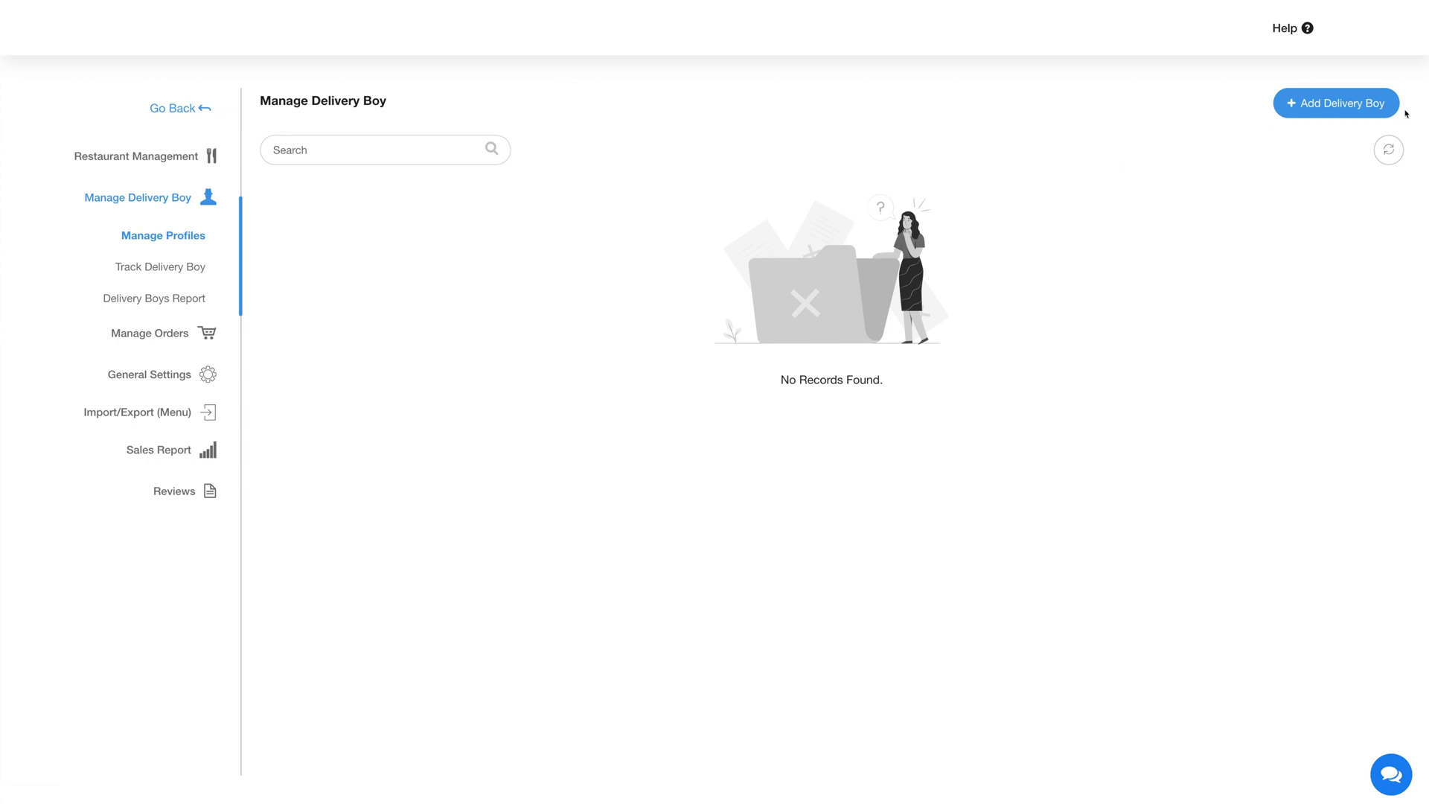
Step: Save a new delivery boy profile, then view Track Delivery Boy showing 1 Inactive
left_click(1355, 108)
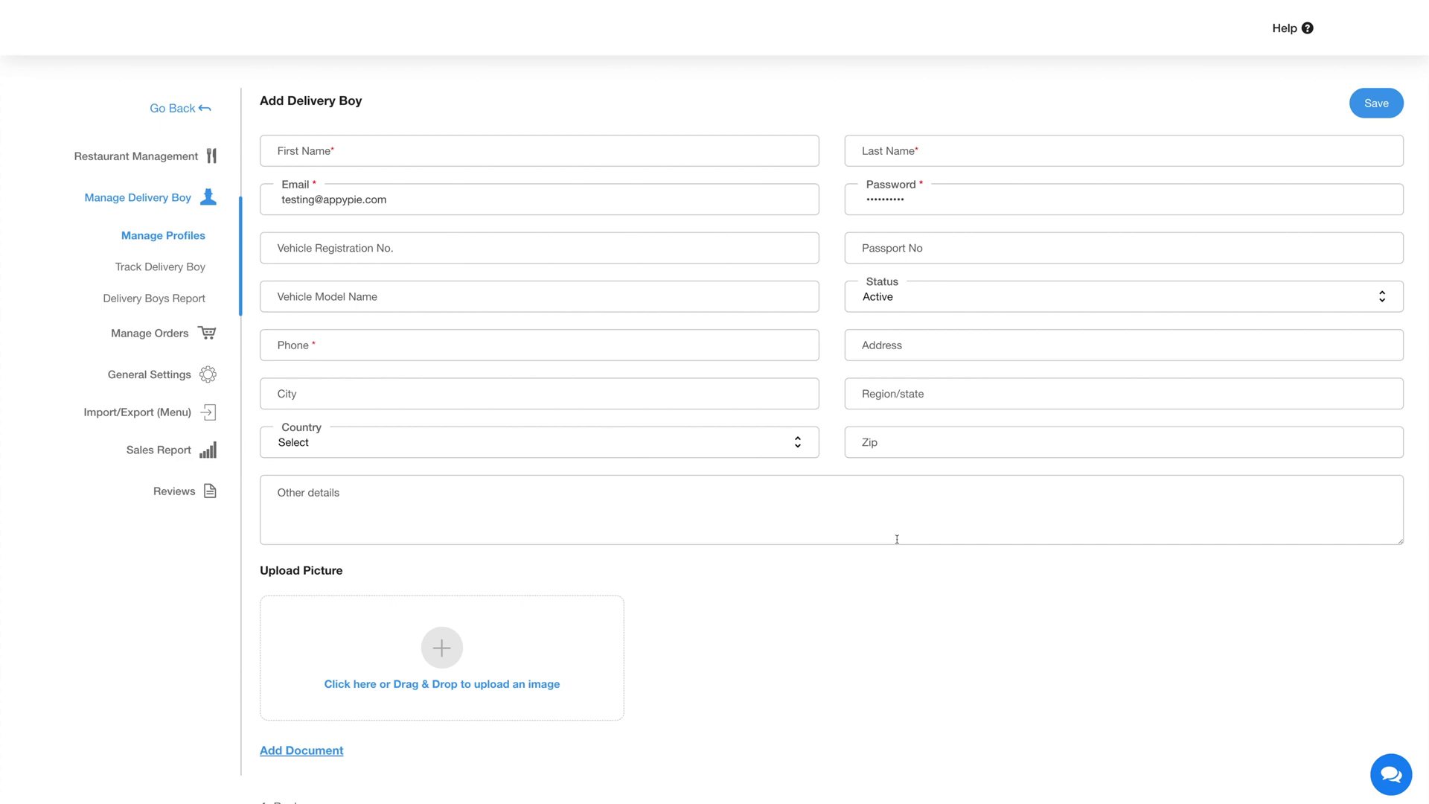
left_click(1369, 109)
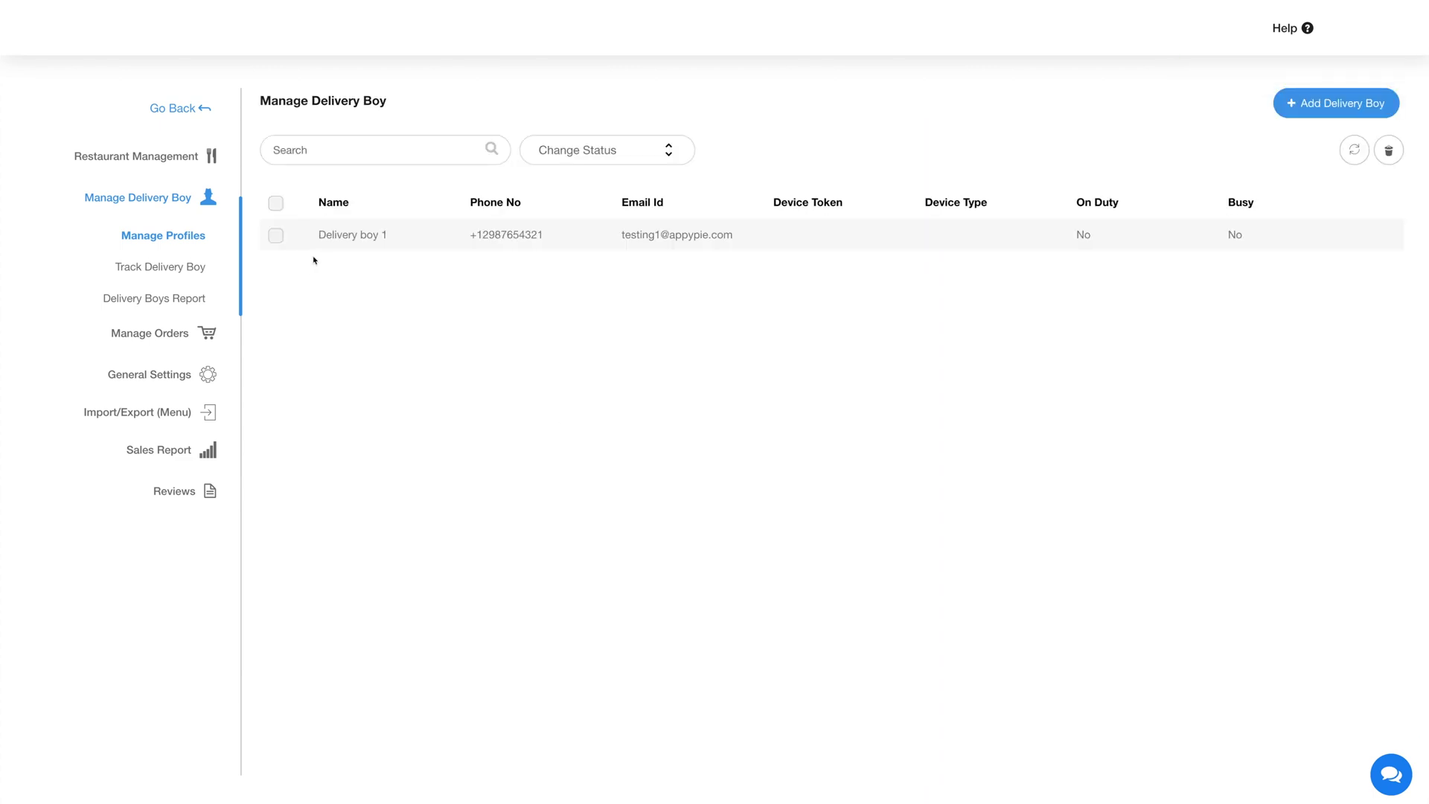
mouse_move(801, 239)
left_click(1379, 233)
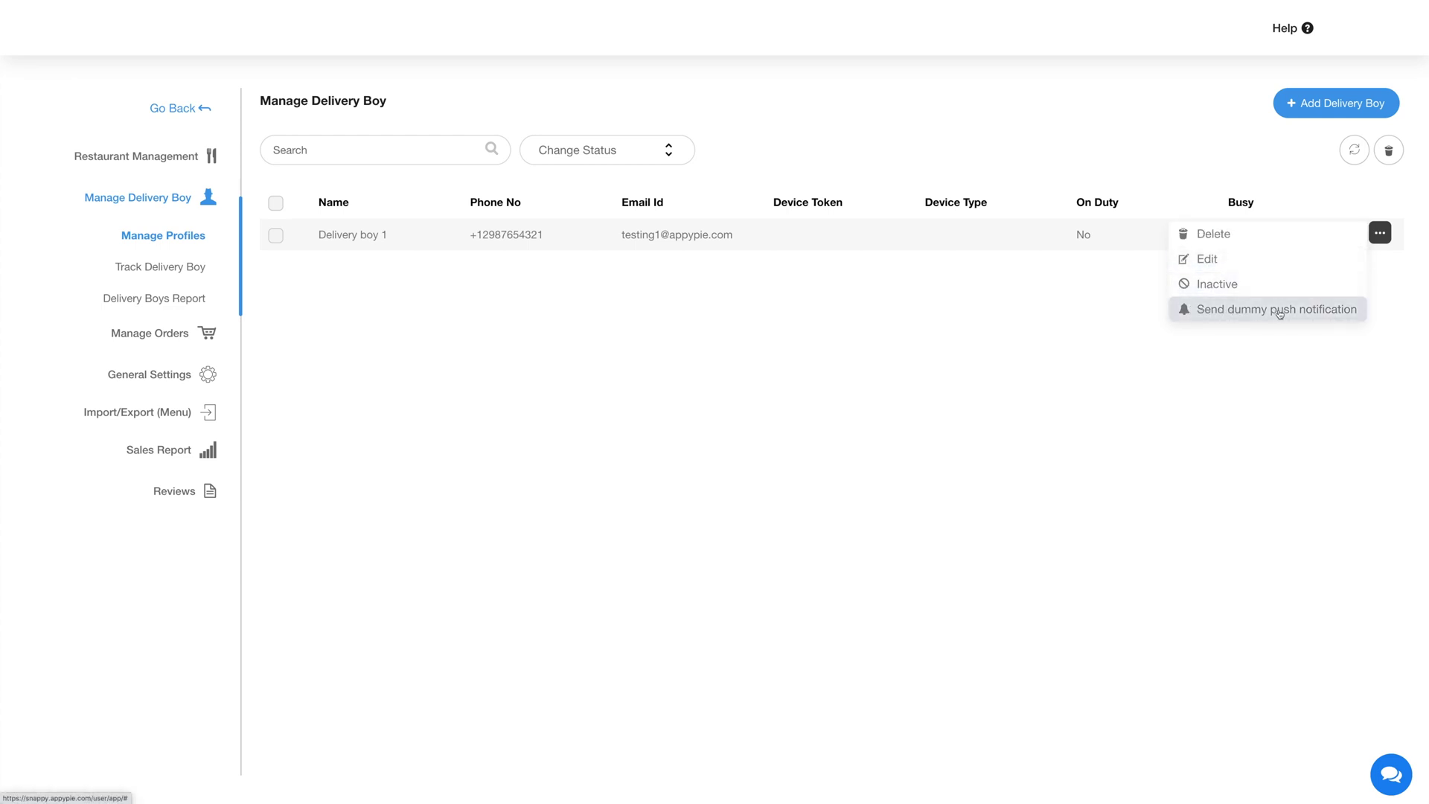
left_click(368, 367)
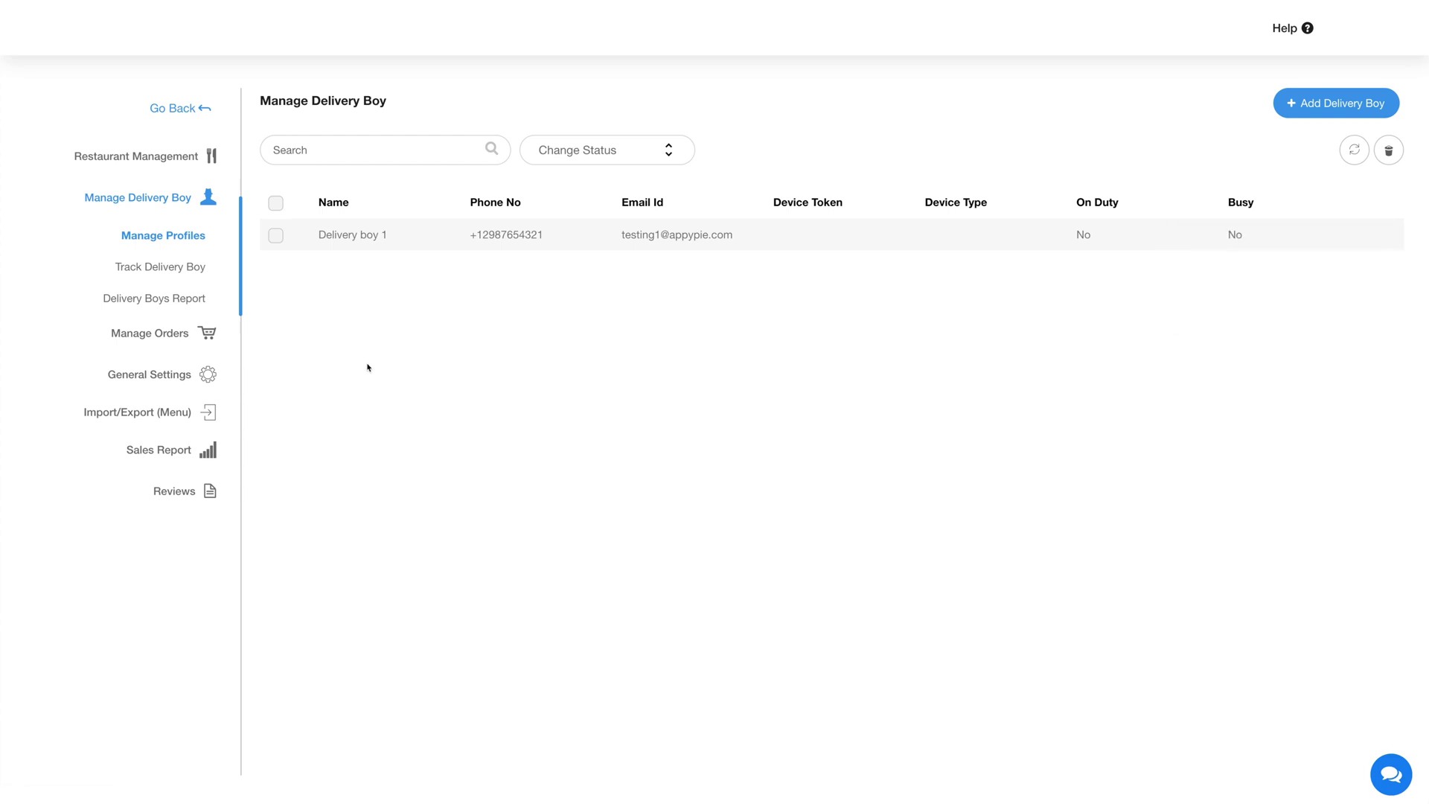
left_click(180, 274)
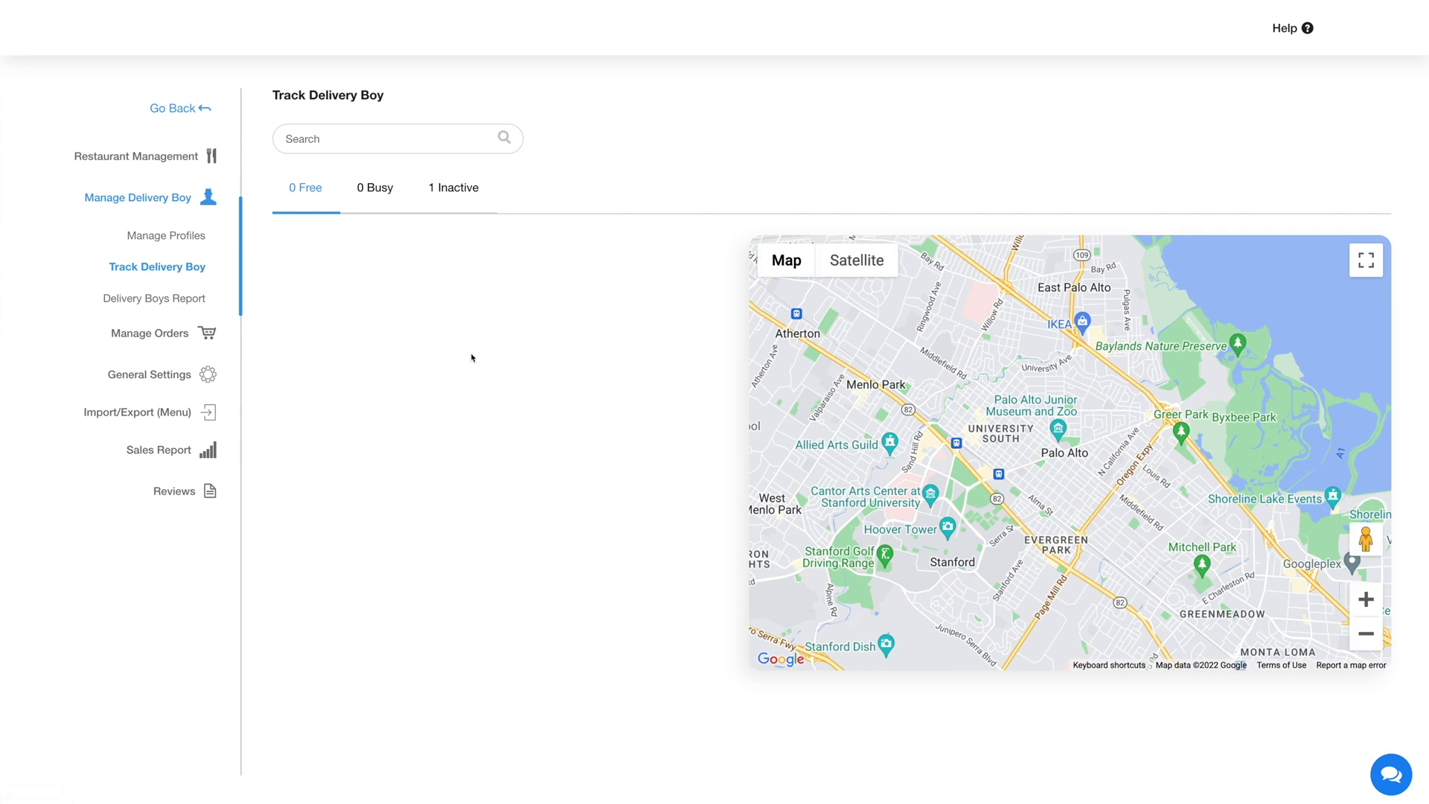
Step: Check the Busy and Inactive tabs and the Delivery Boys Report, then view Order History
left_click(369, 194)
left_click(463, 195)
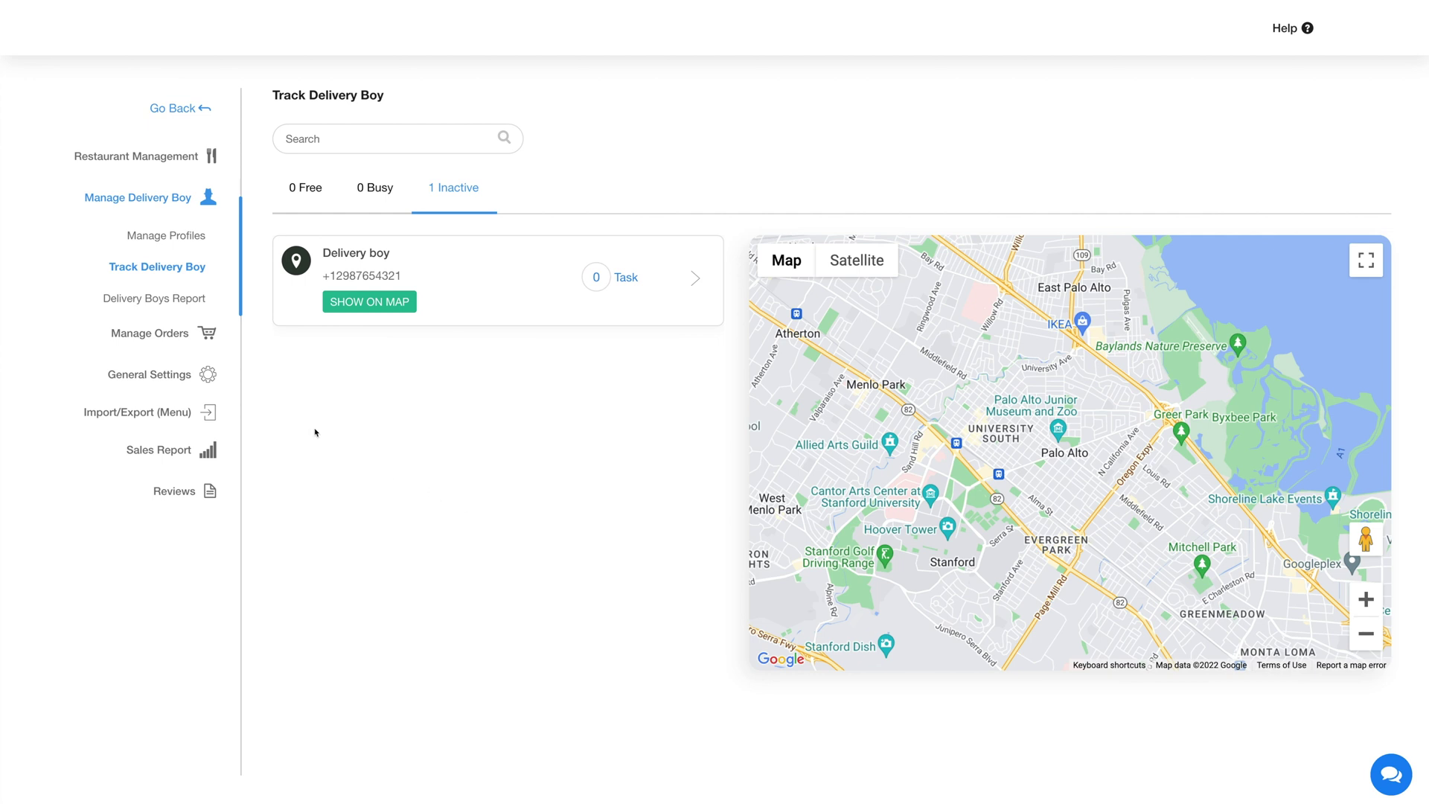
left_click(170, 291)
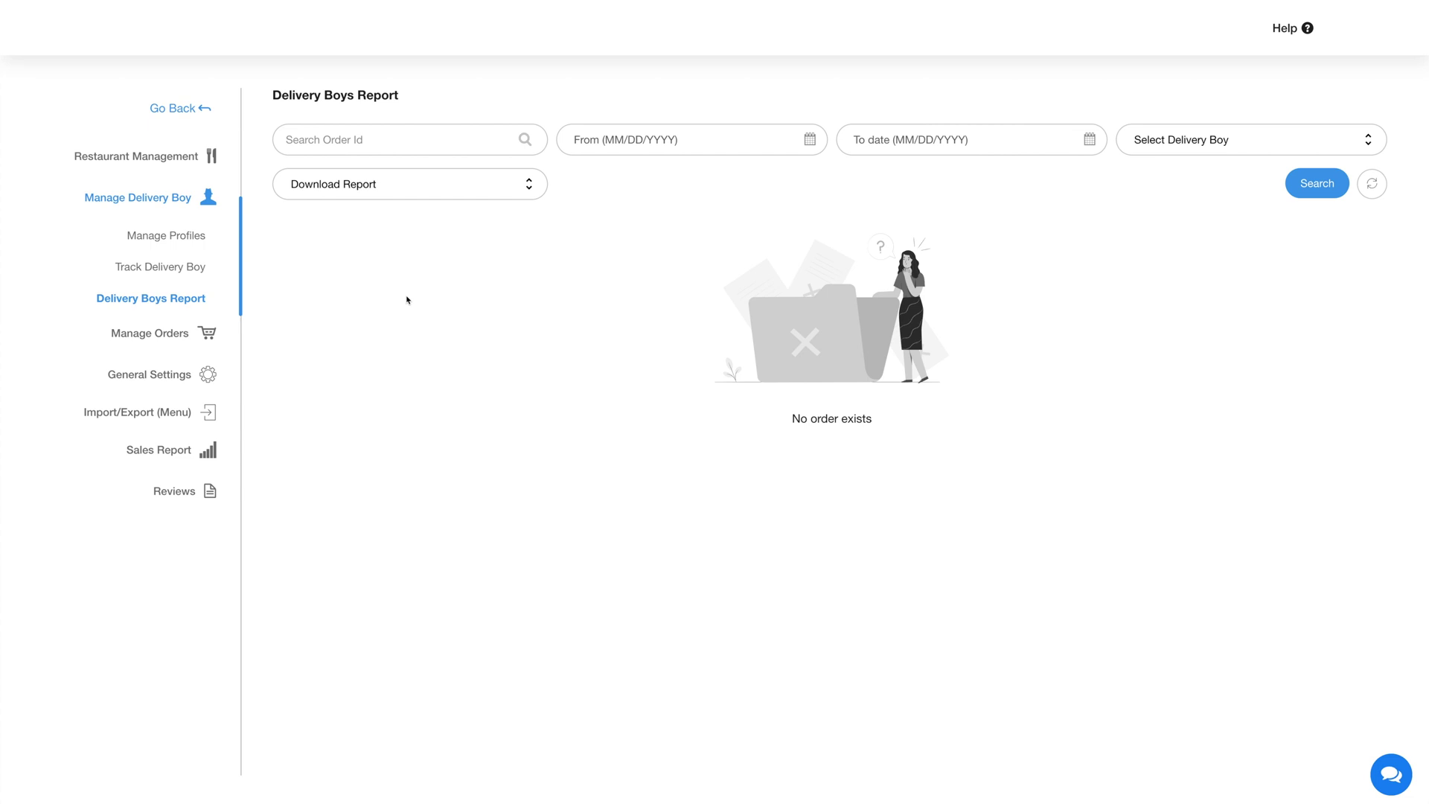
left_click(150, 339)
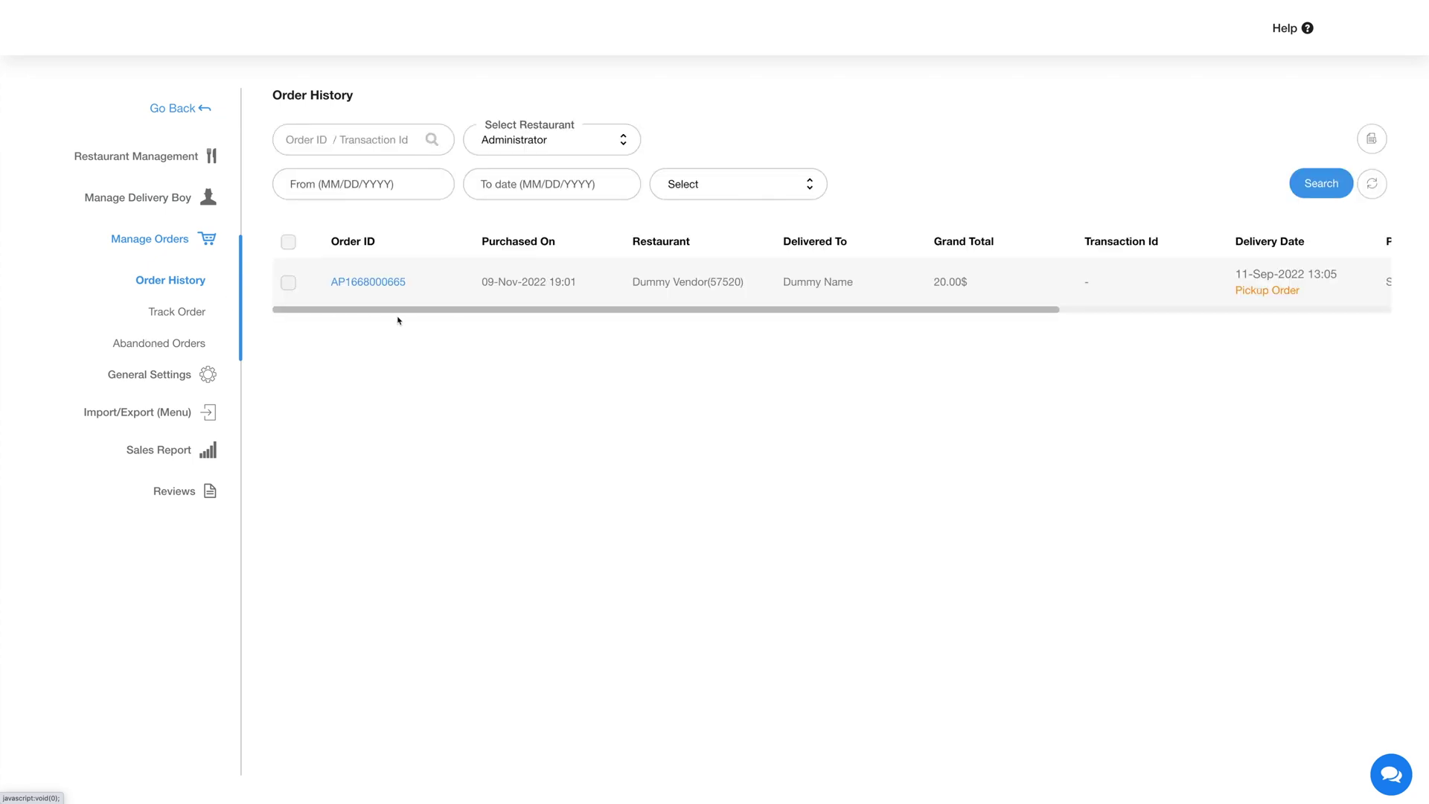
Step: Inspect the listed order's full details, then close the details view
left_click_drag(412, 310, 791, 310)
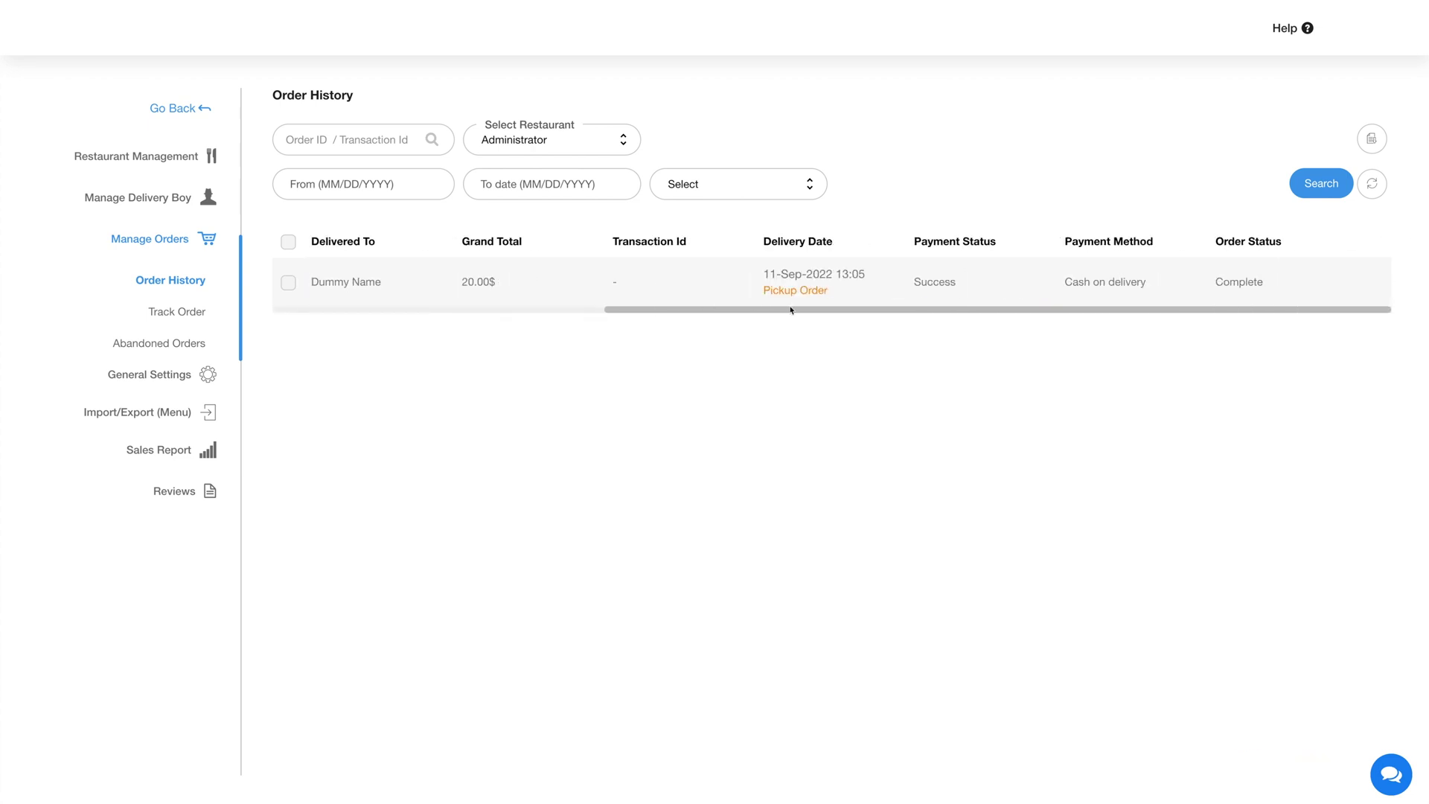
scroll(1373, 283, "left", 10)
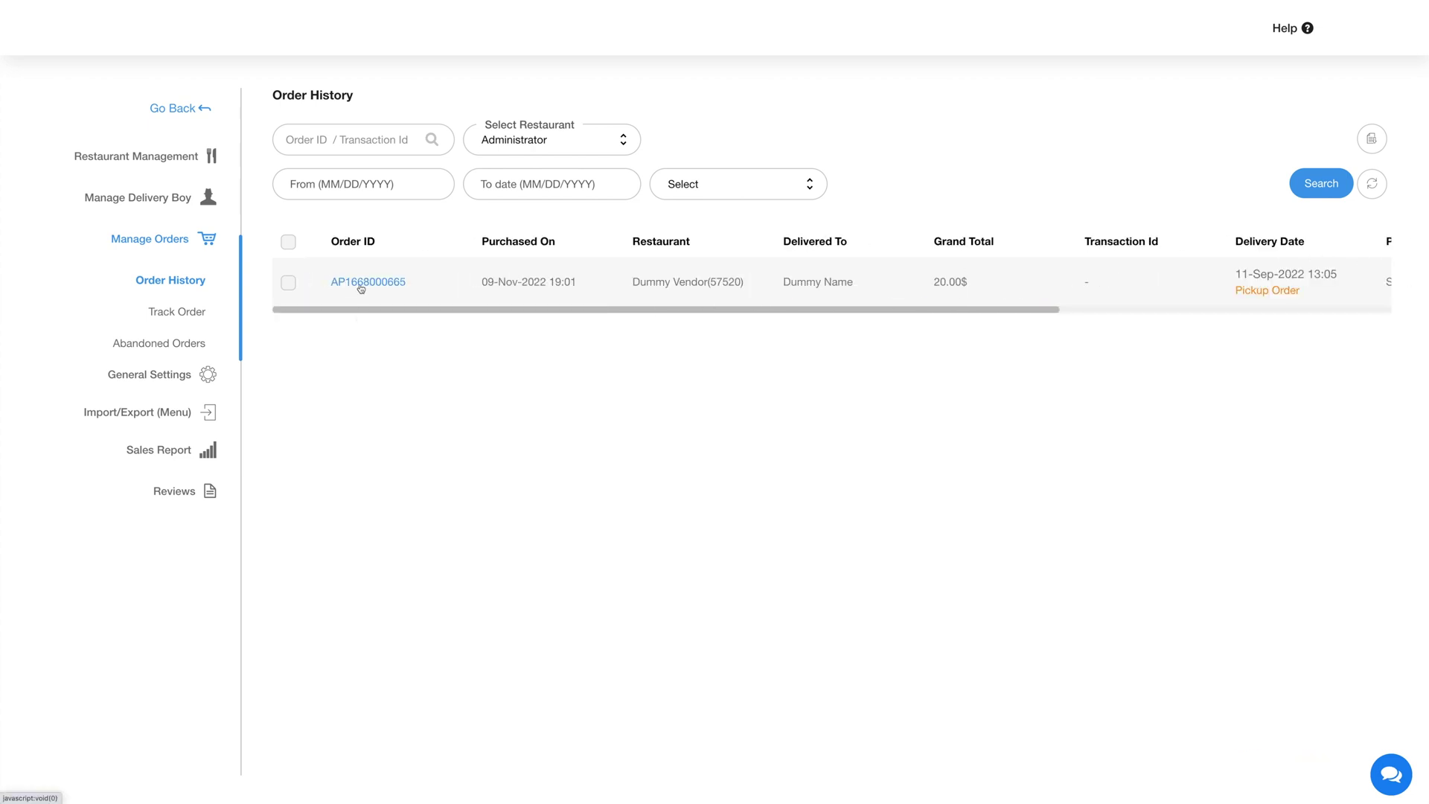
left_click(361, 286)
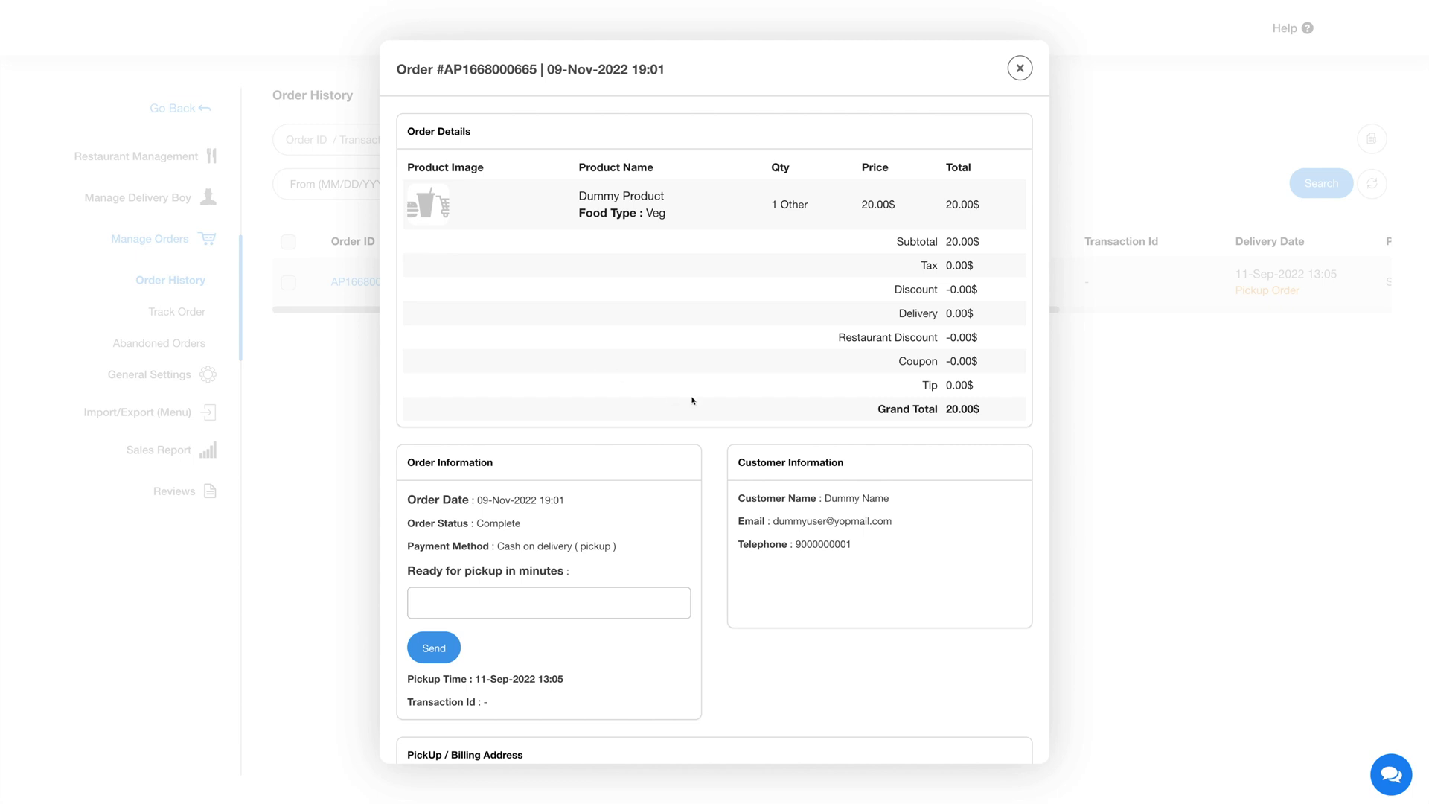
scroll(691, 400, "down", 6)
scroll(692, 400, "up", 6)
left_click(1019, 67)
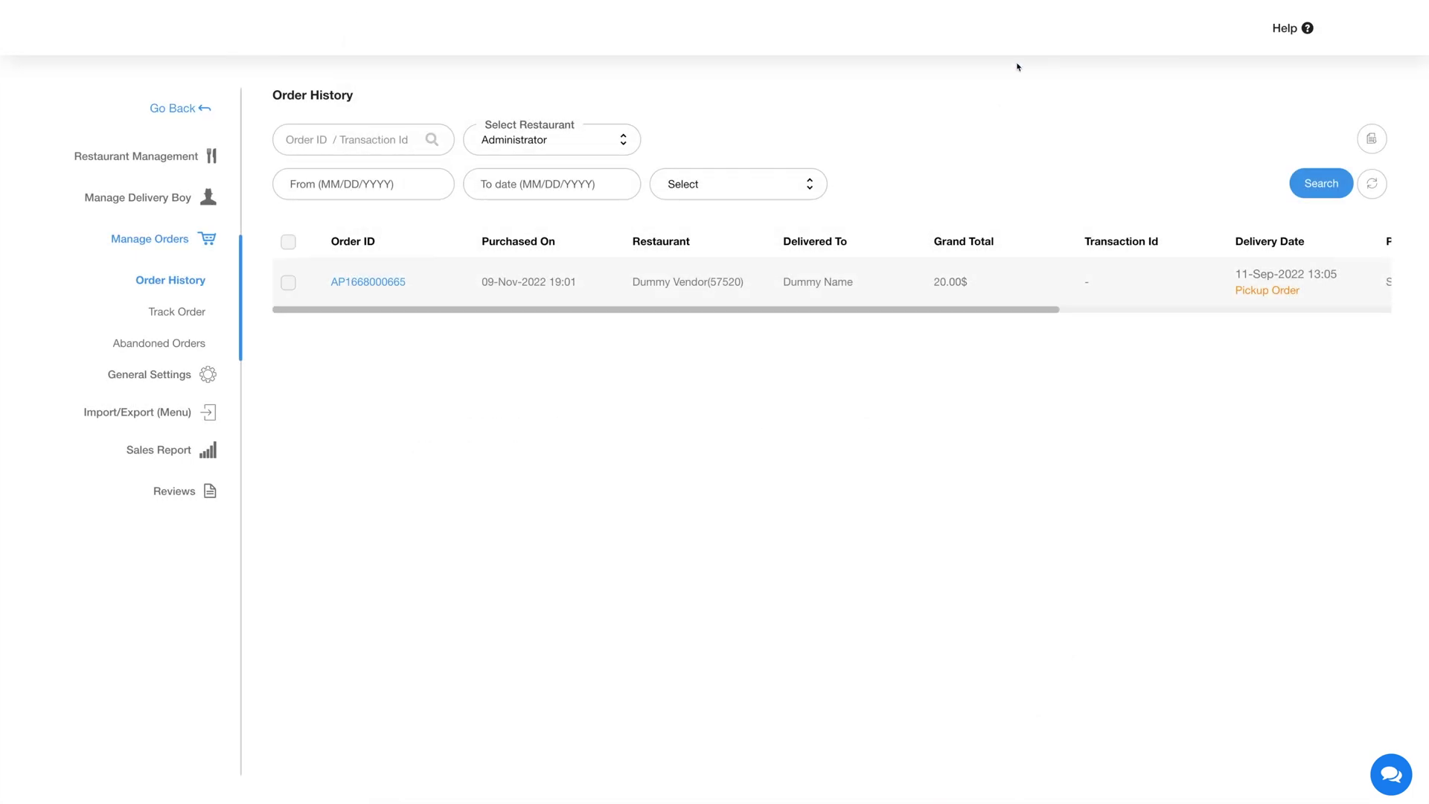
Step: Review completed orders in Order Tracking, then check the empty Abandoned Orders list
left_click(179, 318)
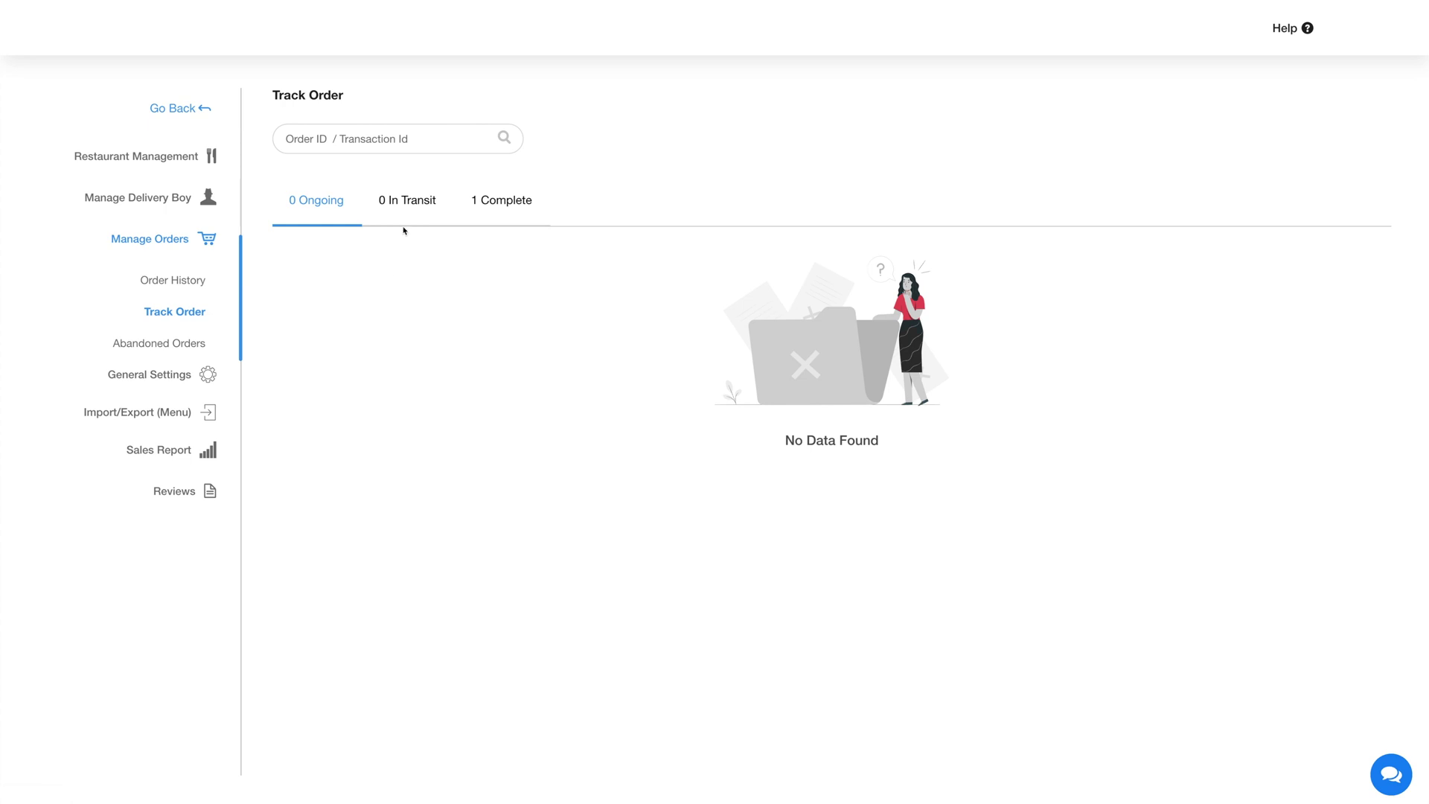
left_click(529, 220)
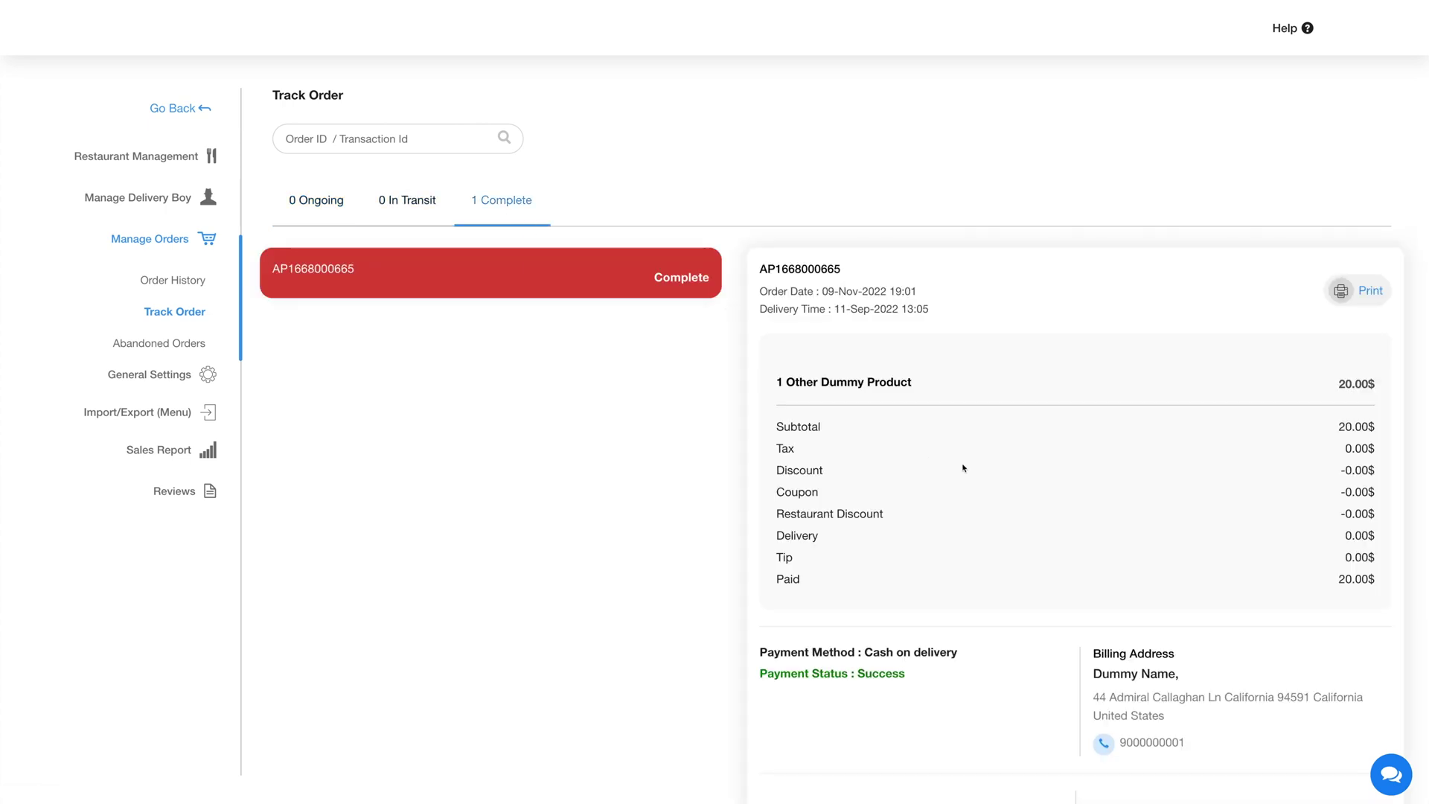
scroll(966, 467, "down", 5)
scroll(966, 468, "up", 5)
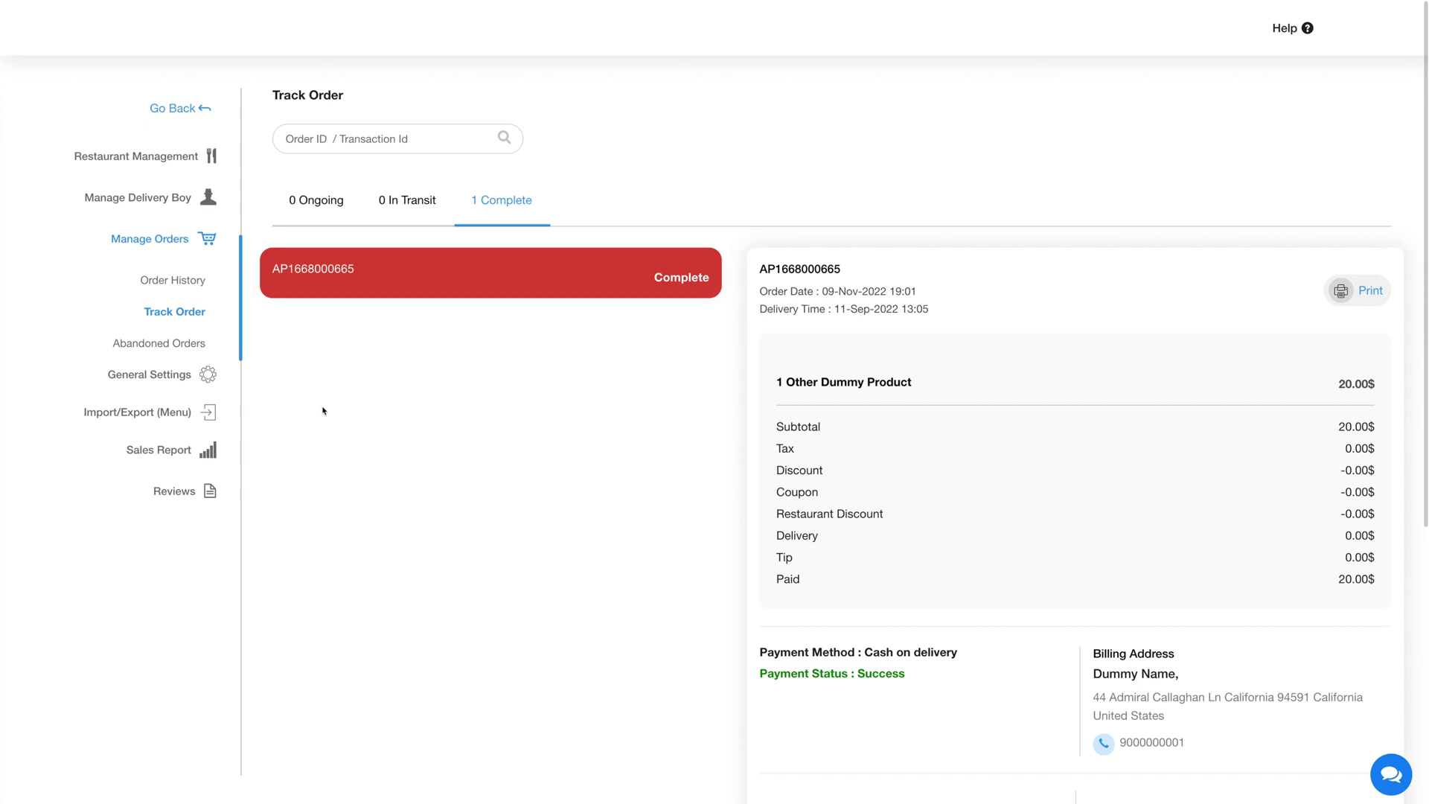
left_click(186, 347)
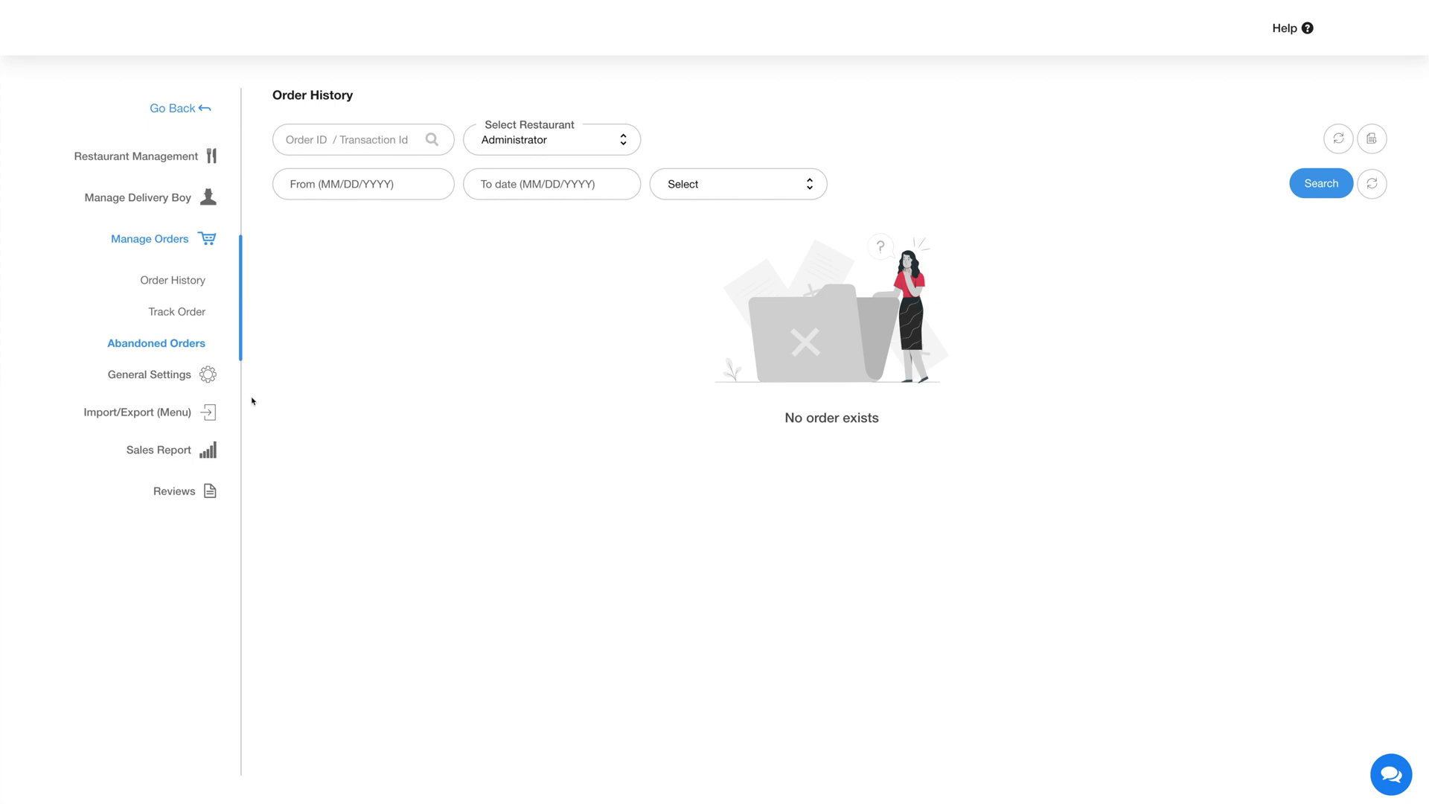
left_click(145, 375)
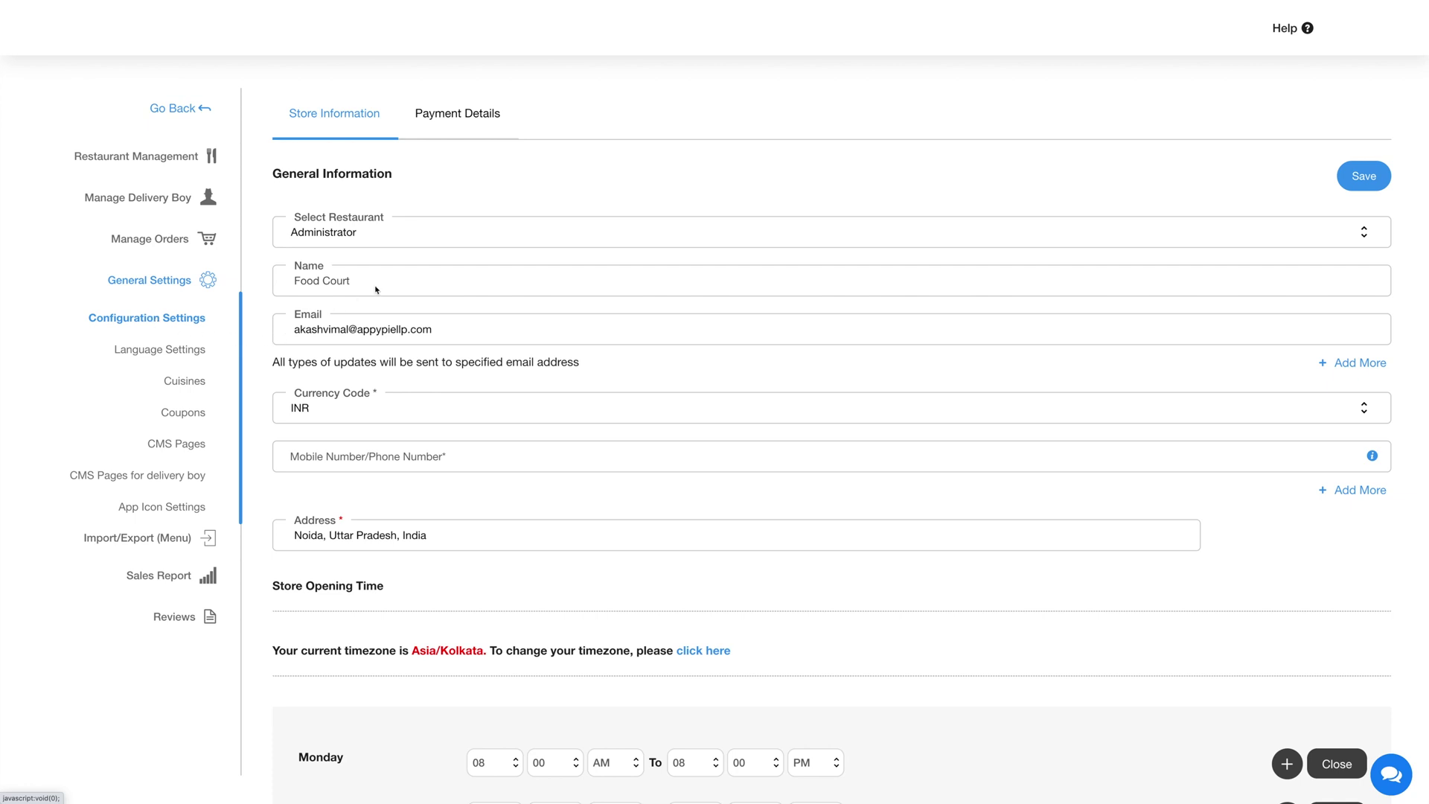
scroll(435, 277, "down", 2)
scroll(434, 277, "down", 3)
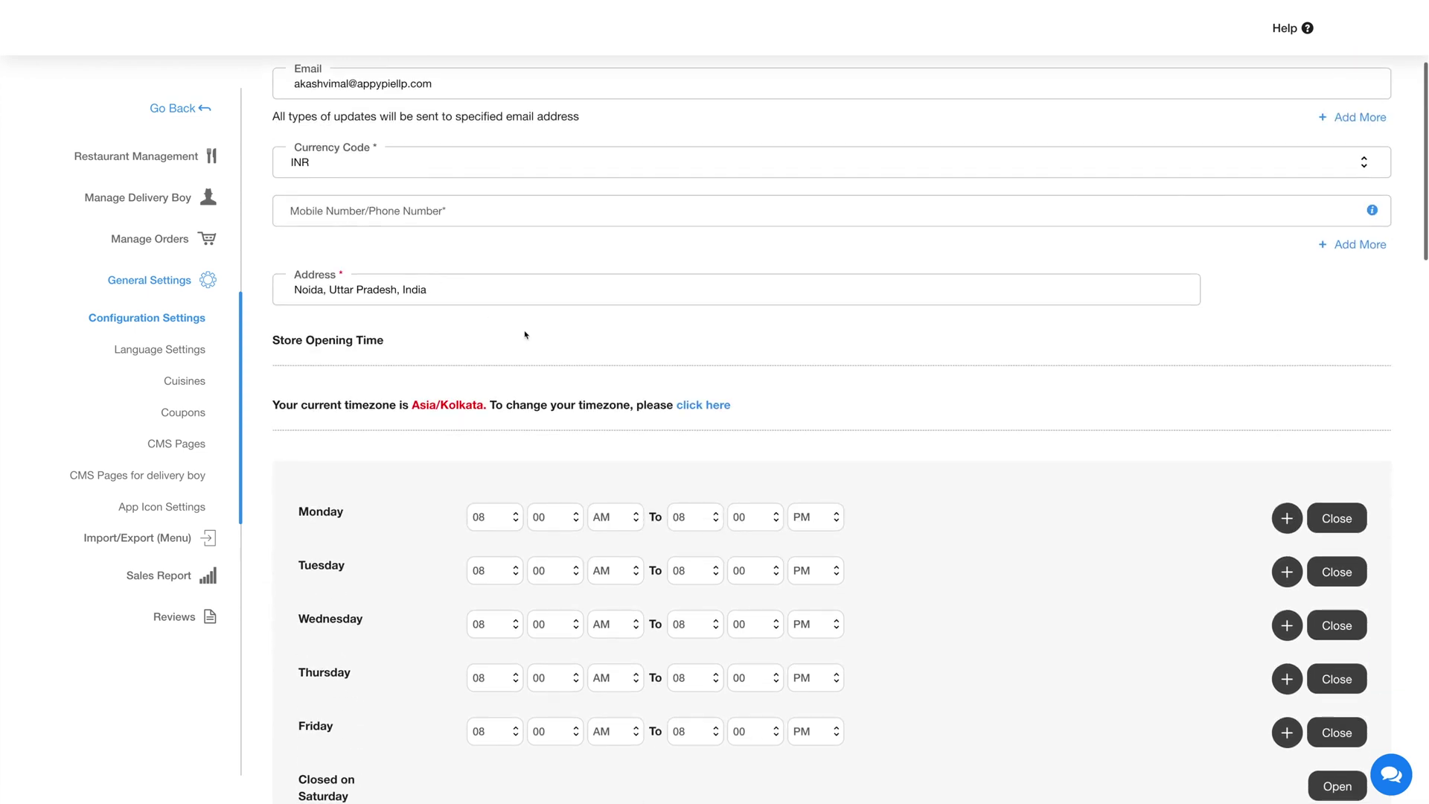
scroll(562, 351, "down", 6)
scroll(559, 352, "down", 7)
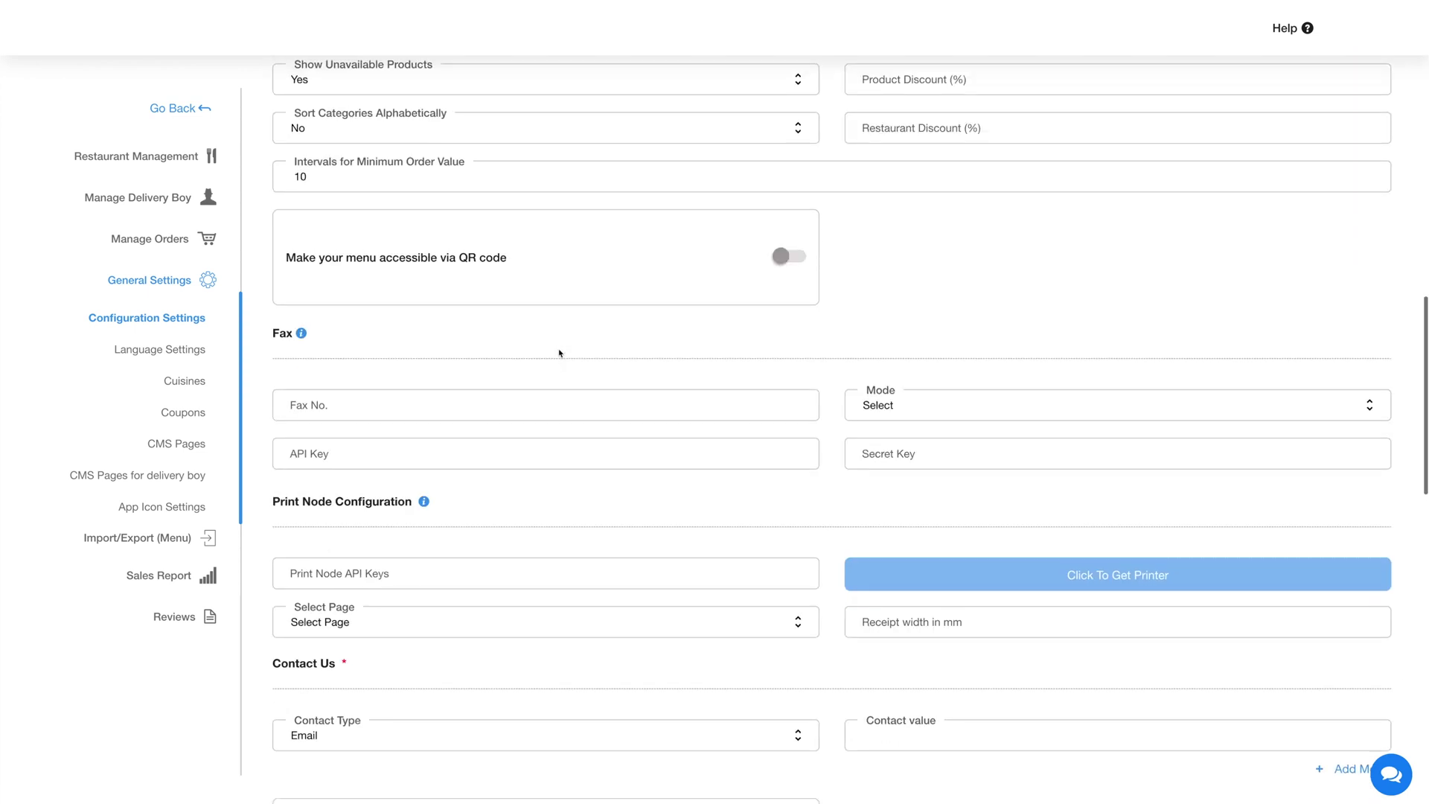
scroll(559, 353, "down", 7)
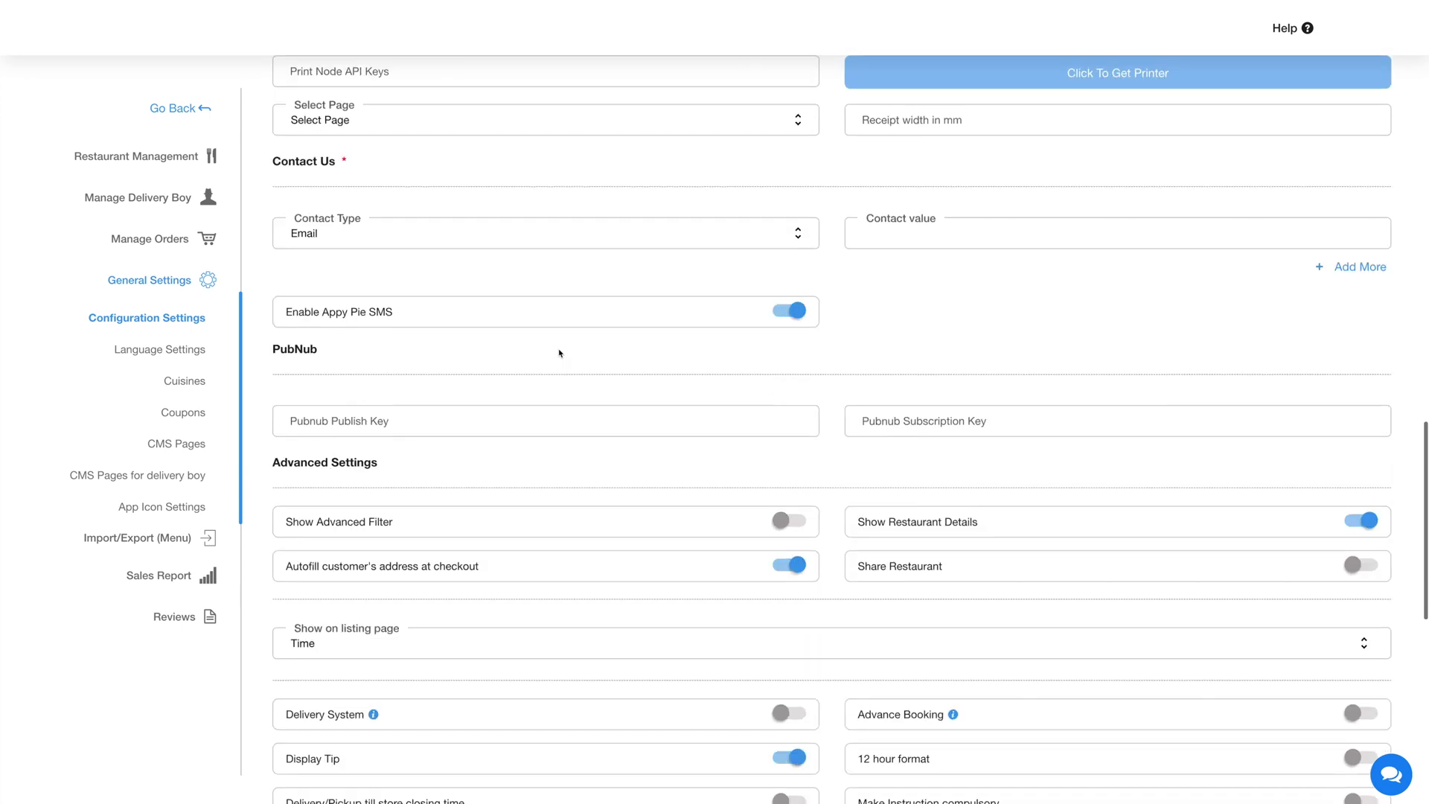
scroll(559, 353, "down", 10)
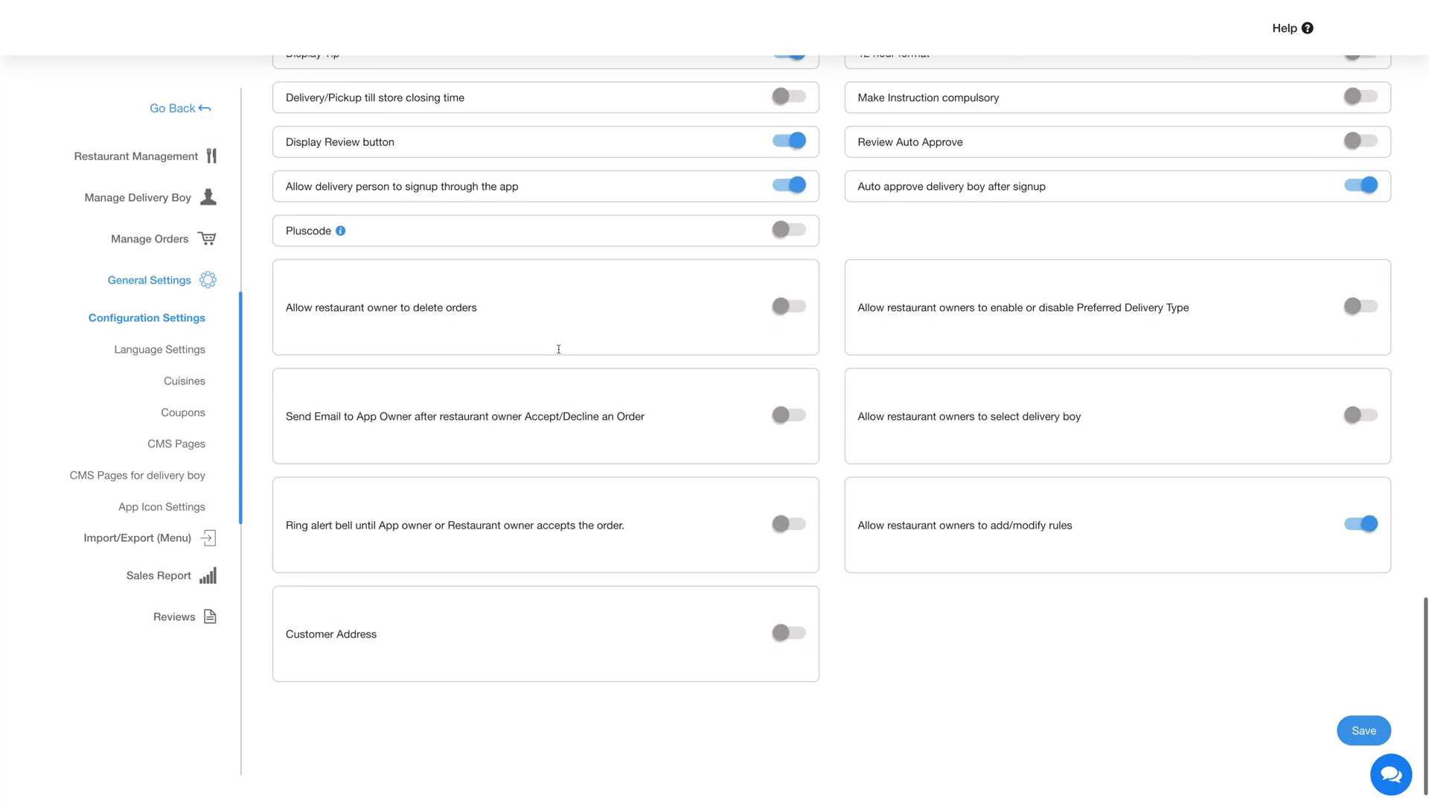
scroll(558, 349, "down", 1)
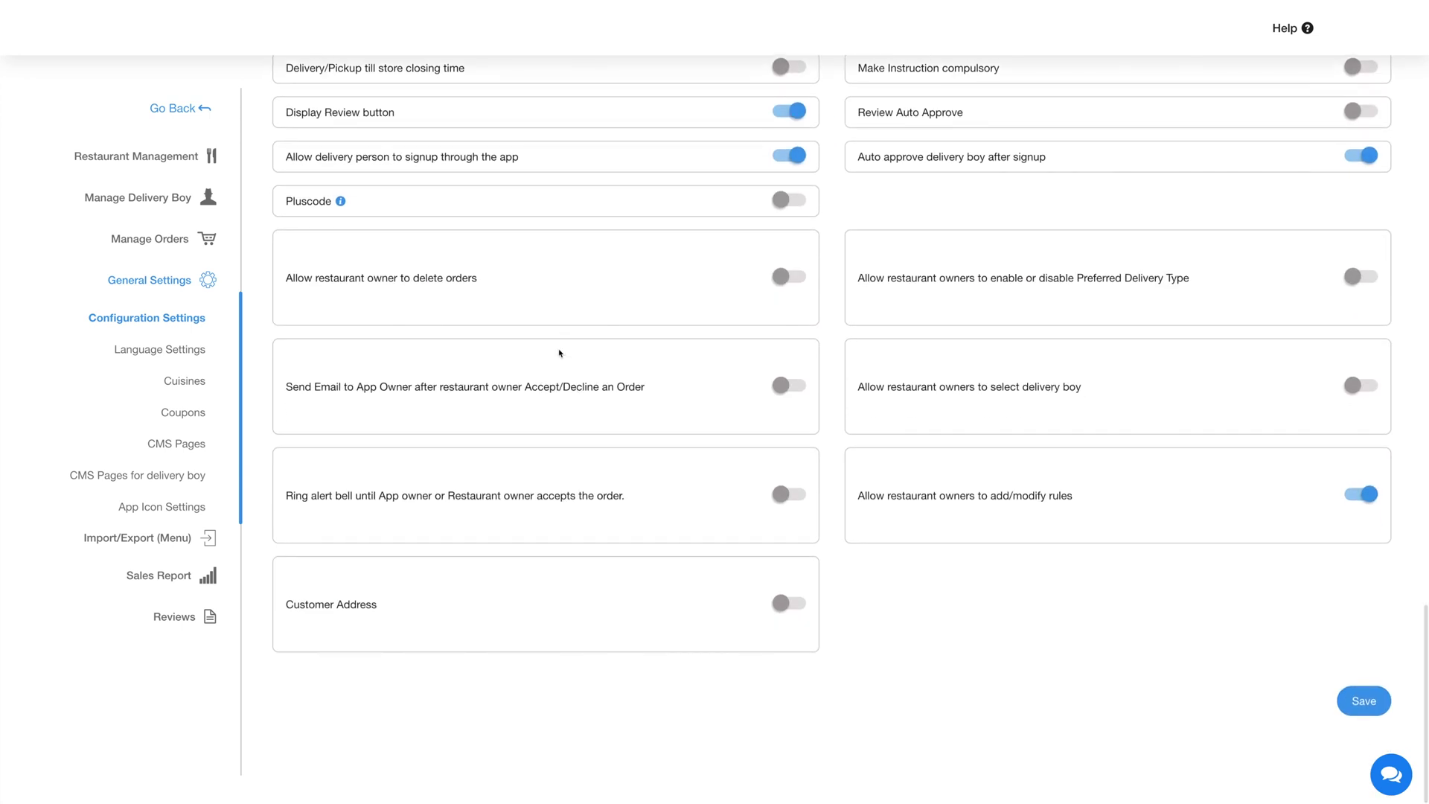
scroll(560, 352, "up", 18)
scroll(559, 353, "up", 15)
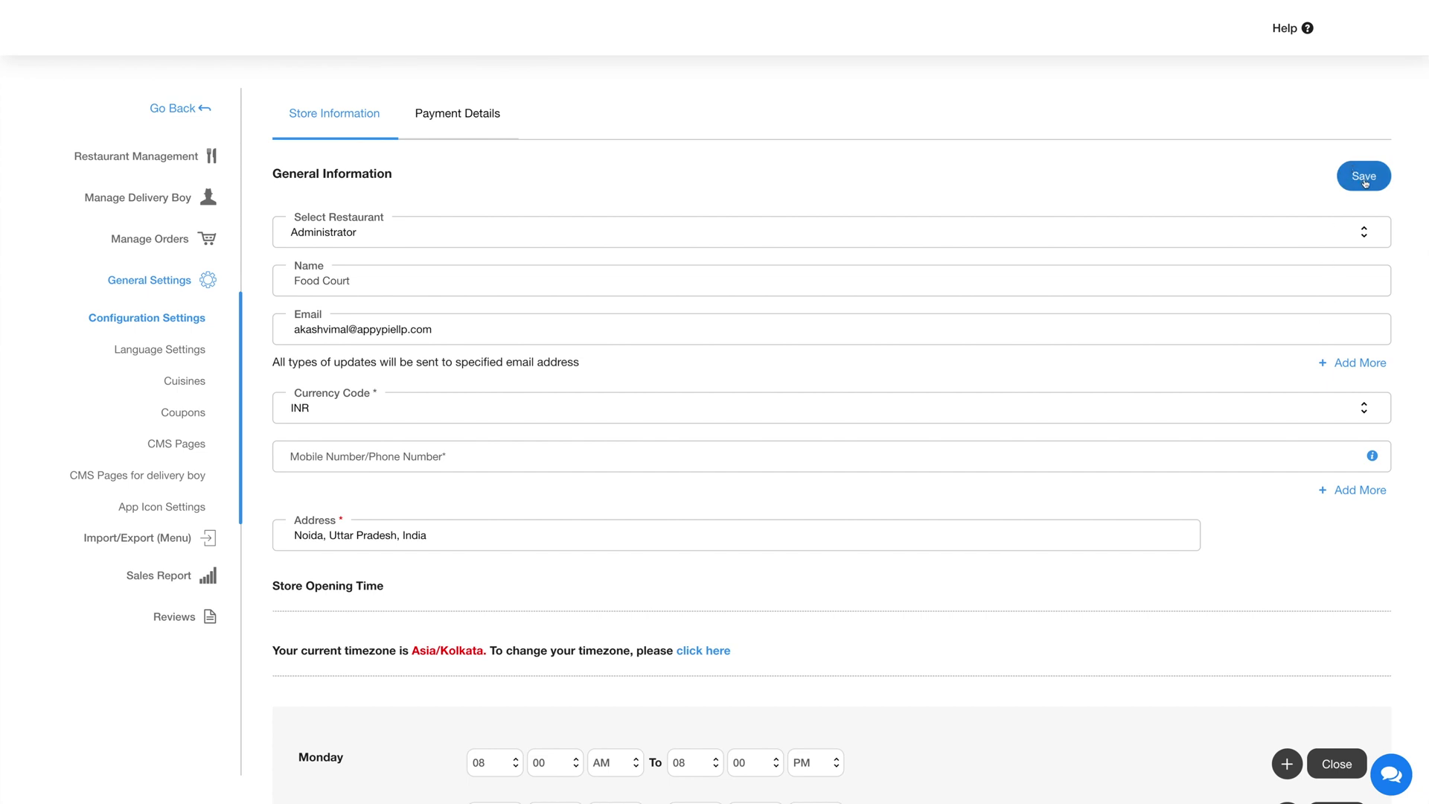
Step: In Payment Details, keep delivery and pickup, set unit to KM, and accept Cash on delivery
left_click(492, 124)
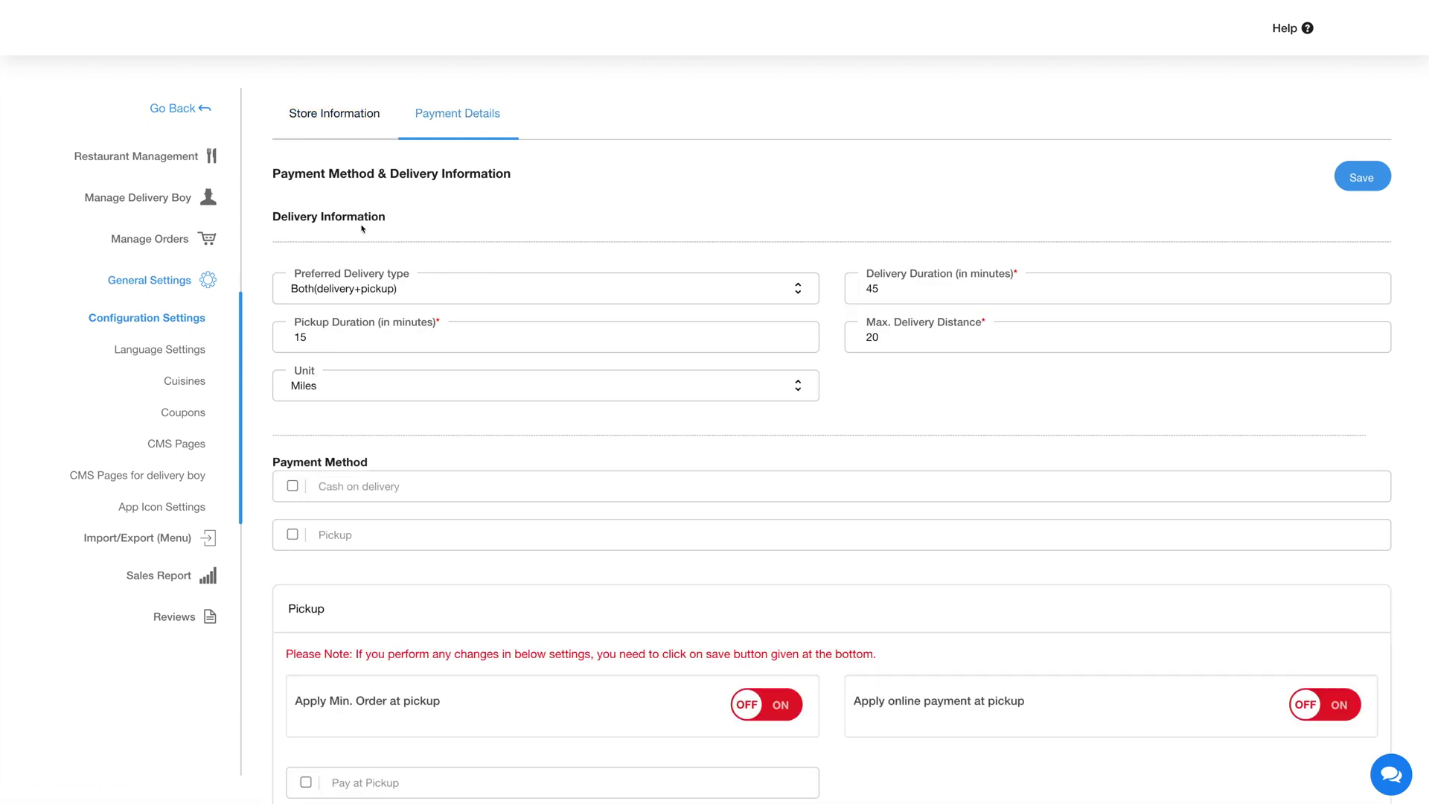
scroll(362, 228, "down", 1)
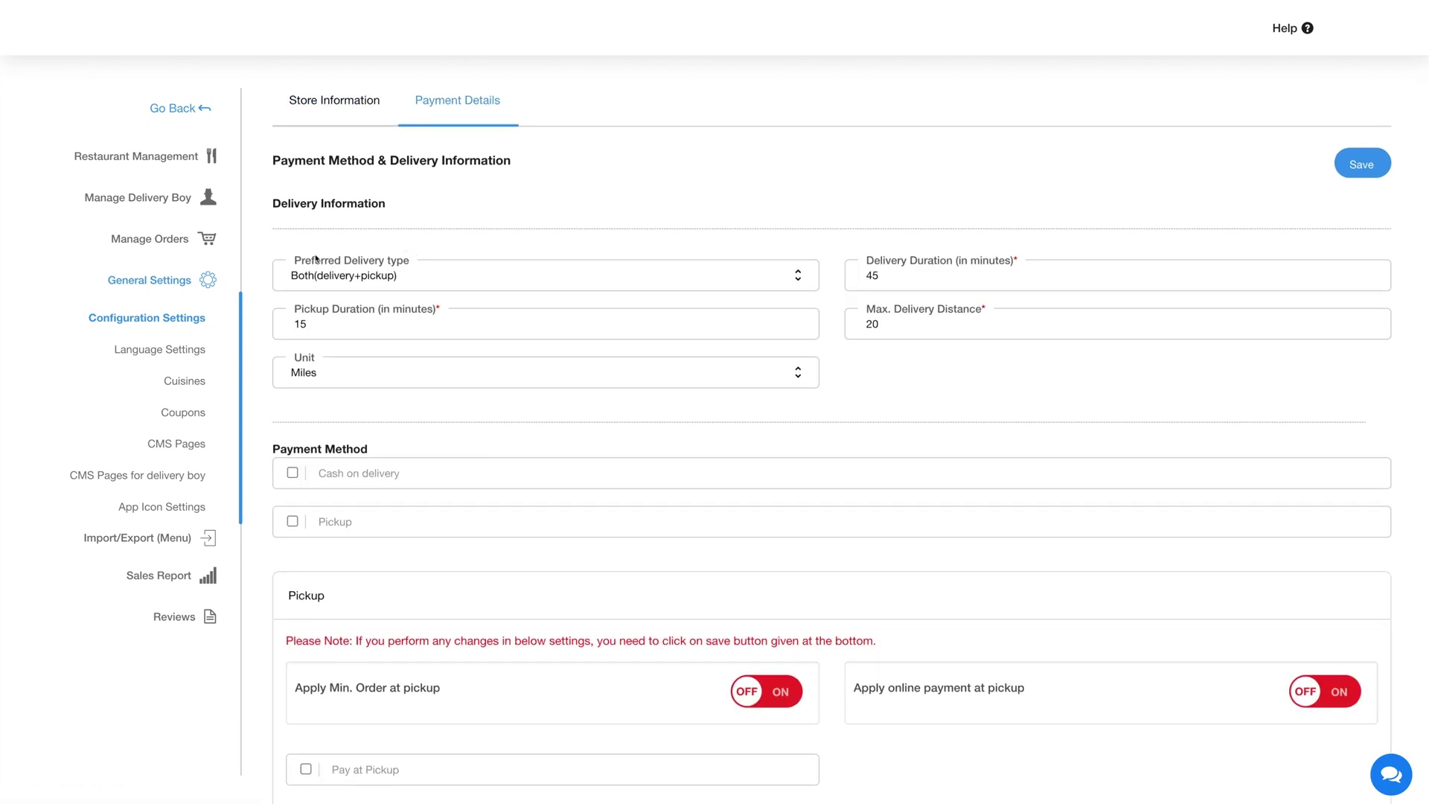
left_click(441, 273)
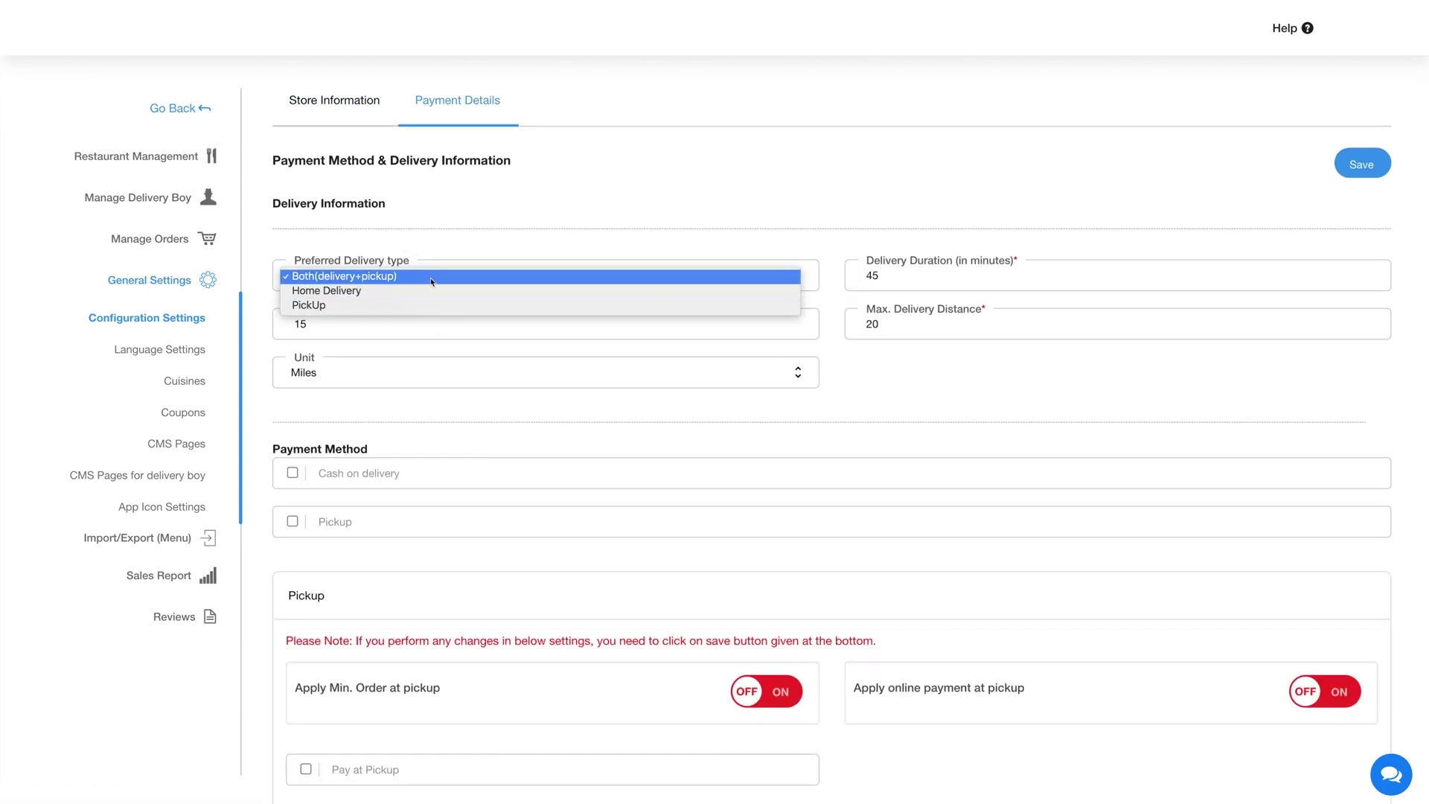
left_click(565, 278)
scroll(480, 402, "up", 1)
scroll(480, 402, "down", 3)
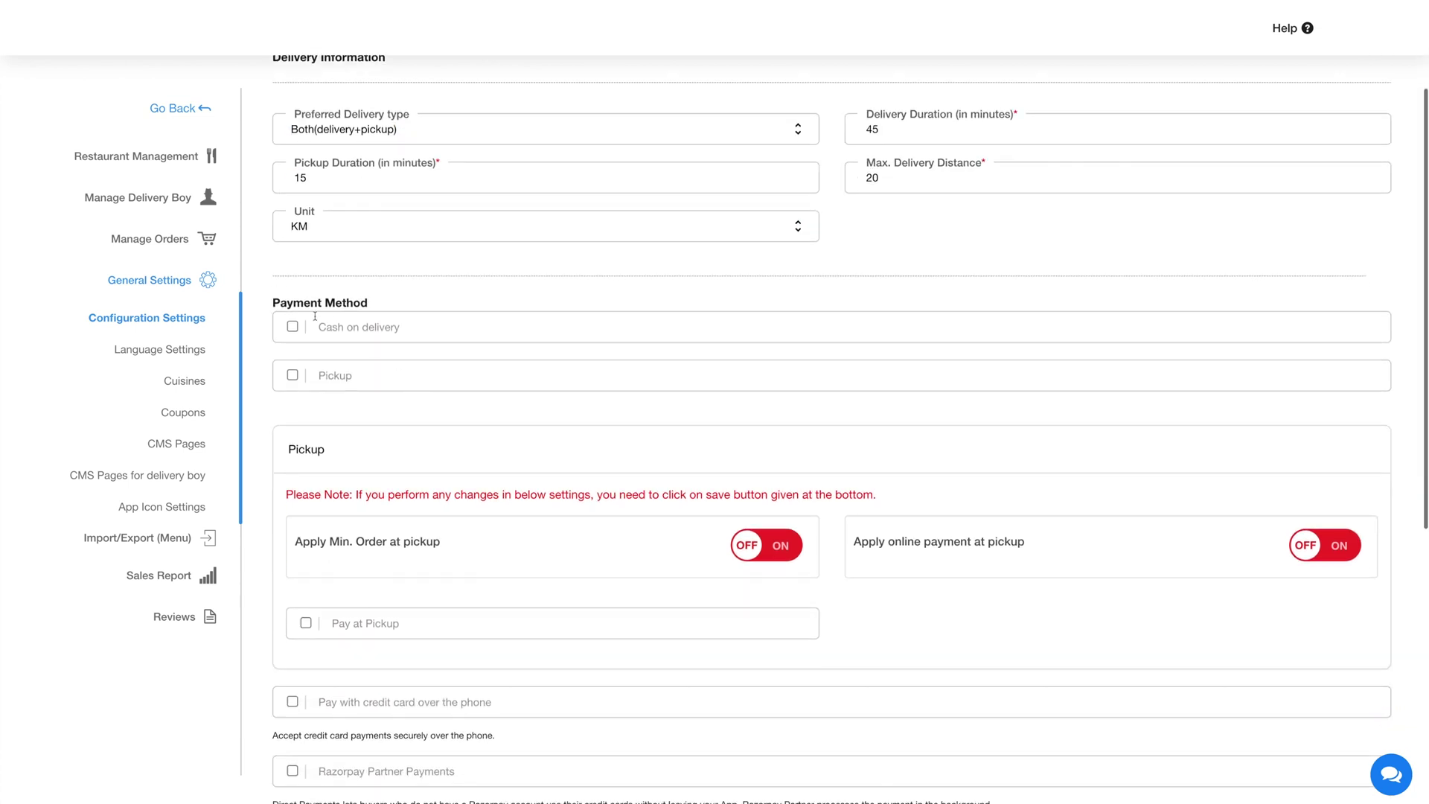
left_click(407, 369)
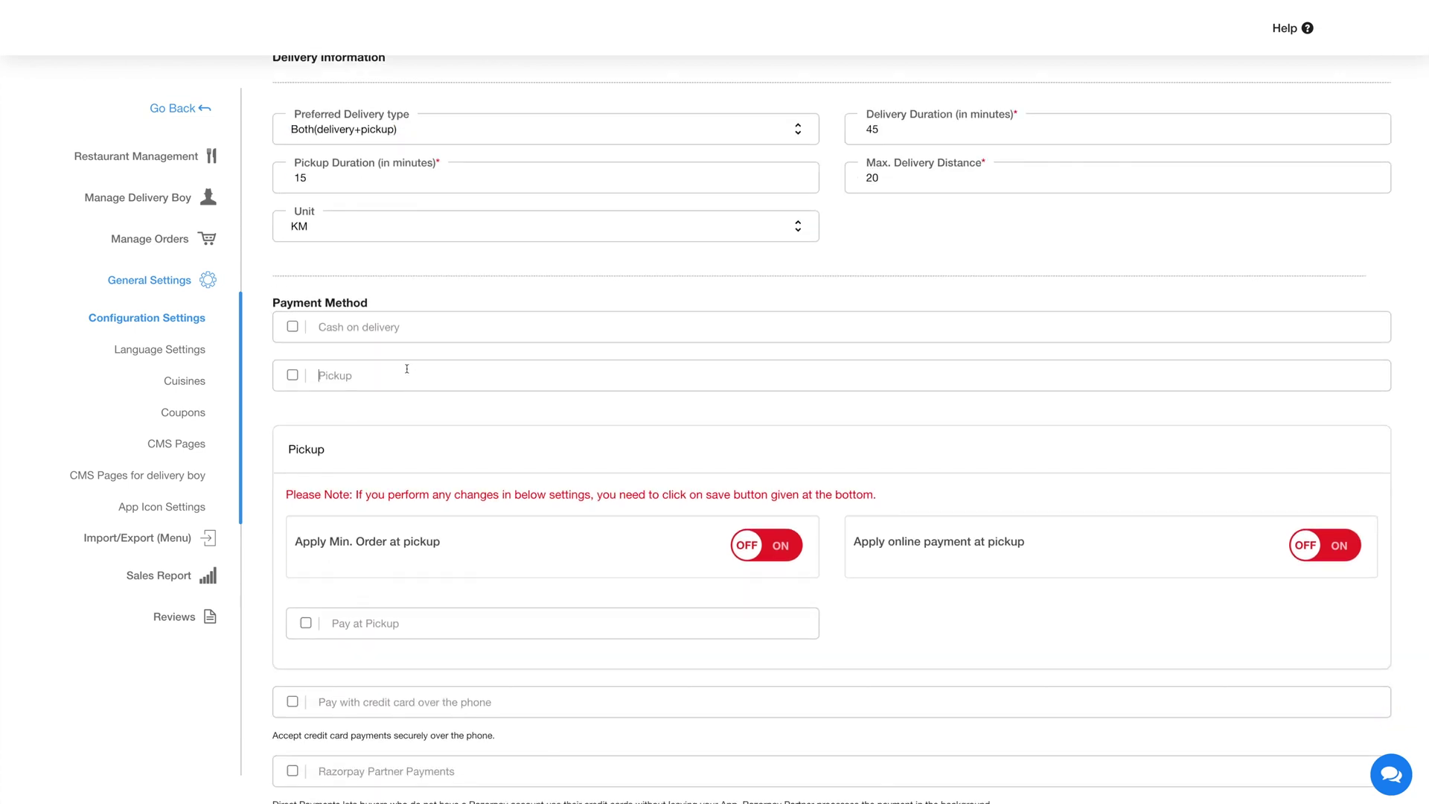
left_click(294, 331)
scroll(299, 336, "down", 2)
scroll(399, 504, "up", 4)
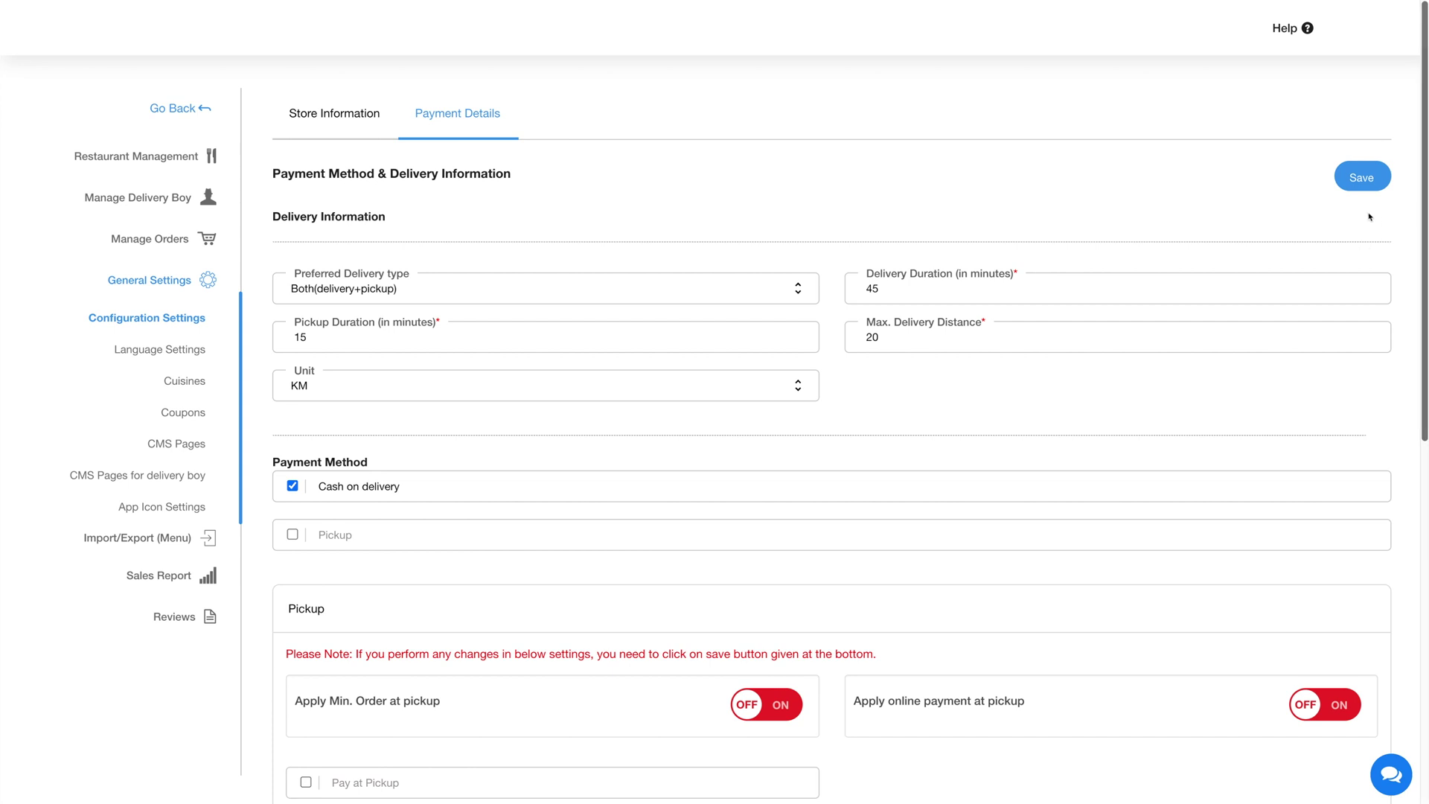
left_click(170, 356)
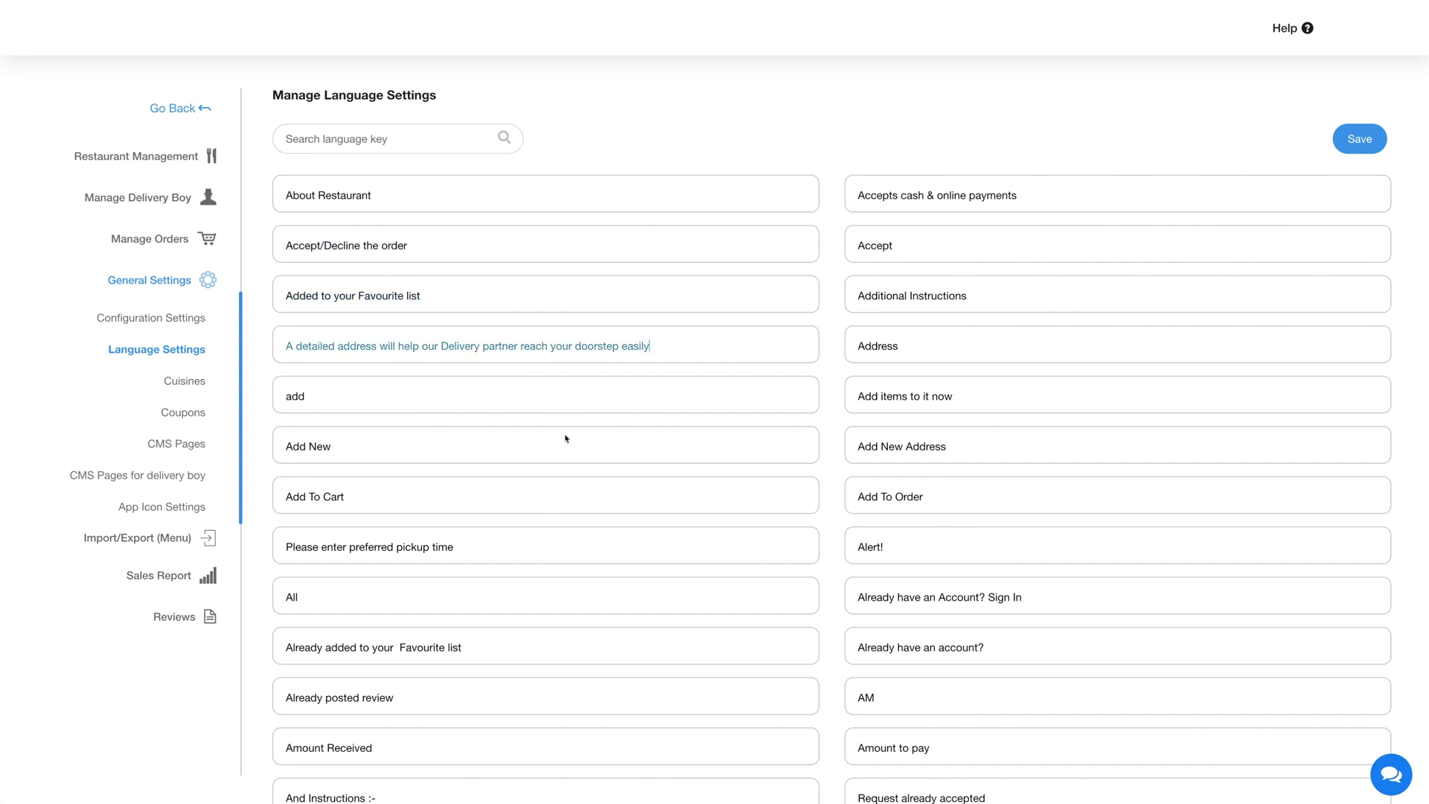
Step: Review the app text entries in Manage Language Settings and save them unchanged
scroll(560, 439, "down", 2)
scroll(557, 438, "down", 2)
scroll(556, 439, "up", 4)
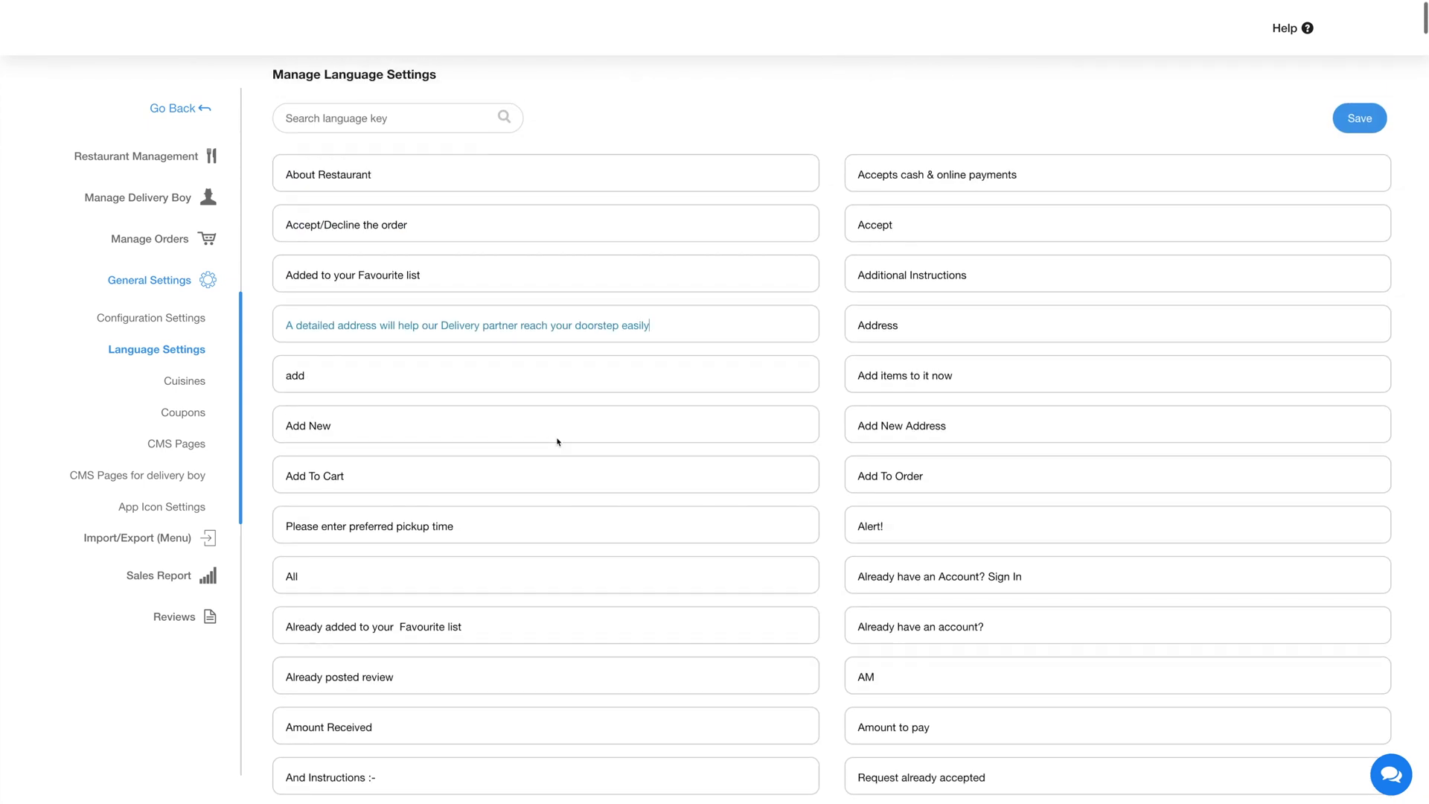
left_click(1361, 141)
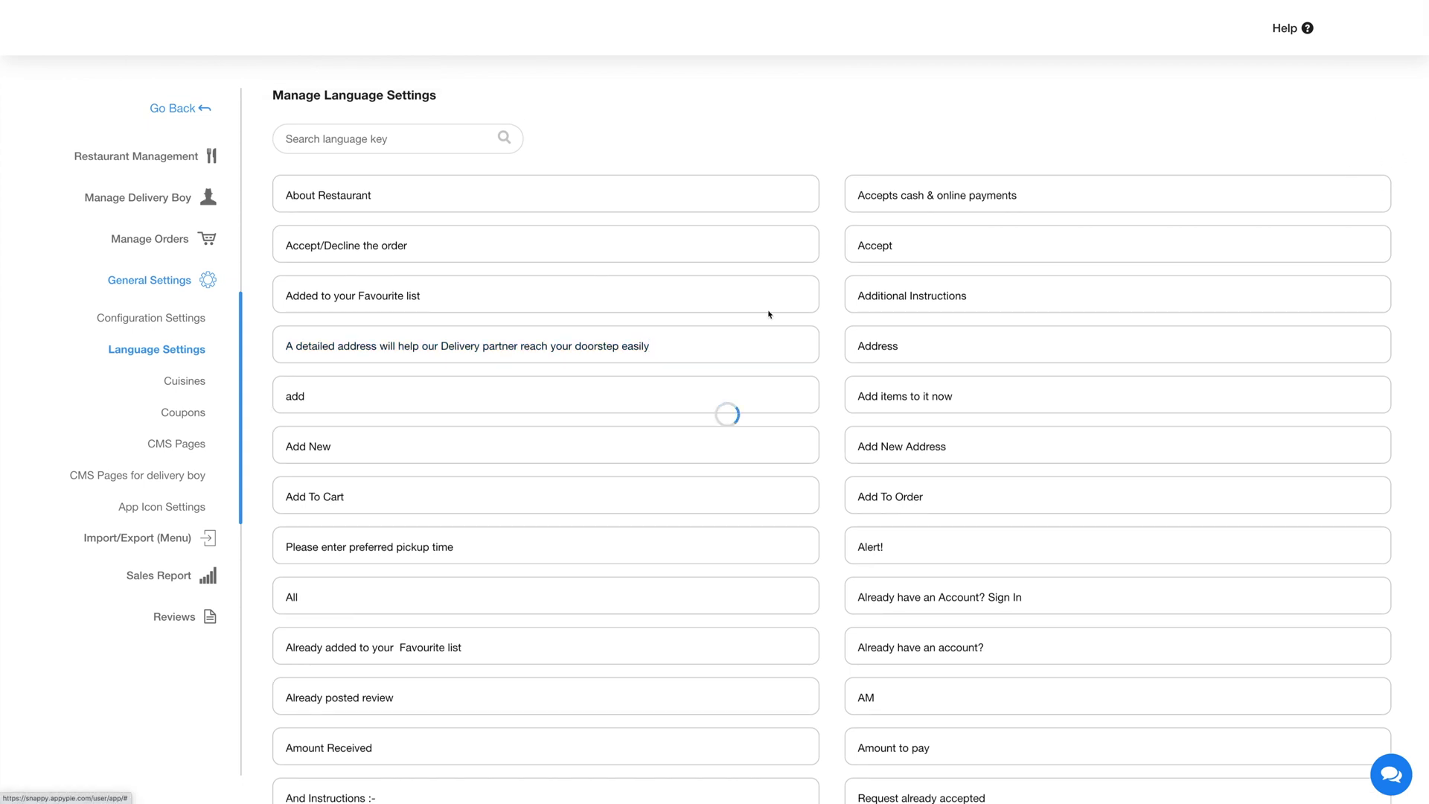
left_click(203, 385)
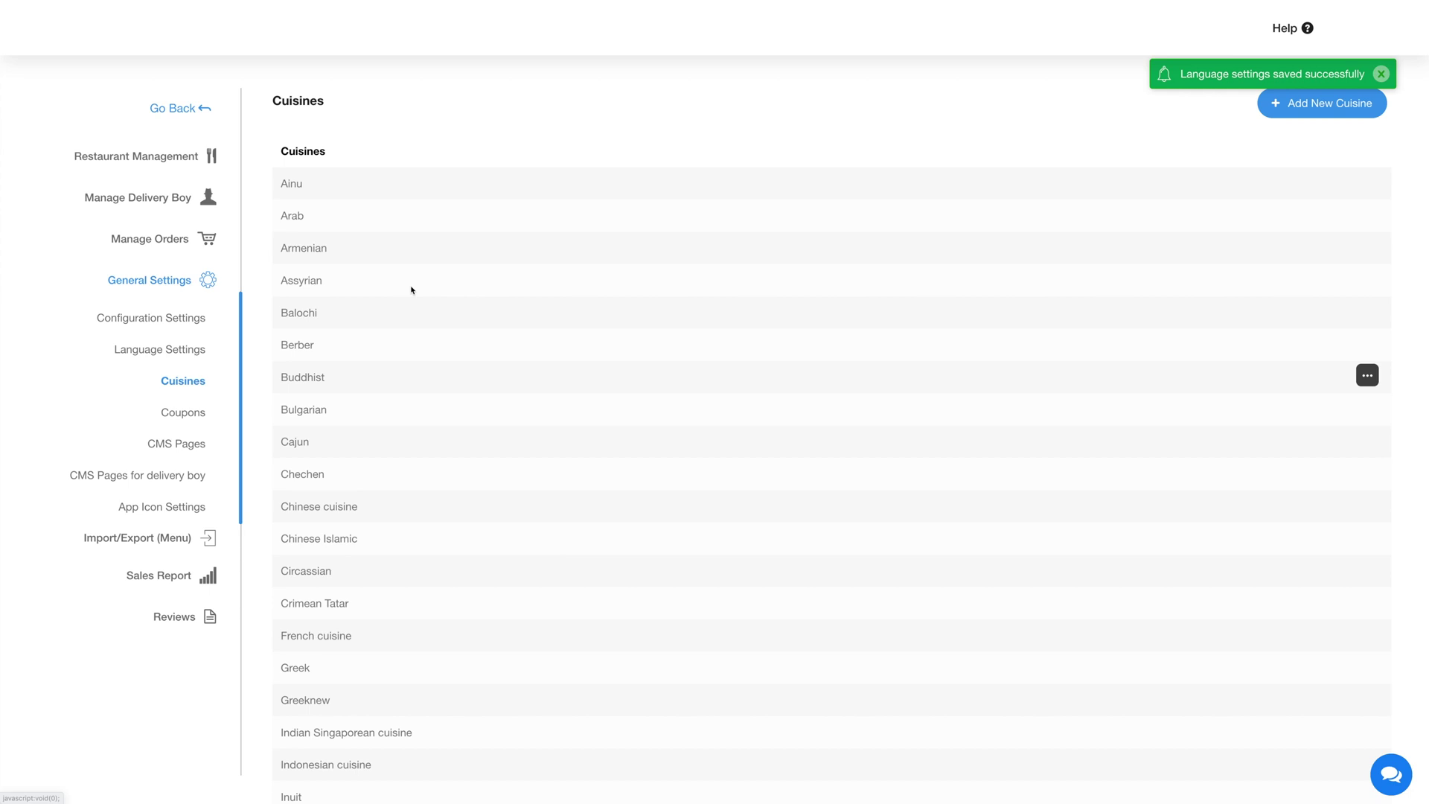
Step: Open and cancel the Add New Cuisine form, then check the Ainu cuisine's row actions
left_click(1333, 101)
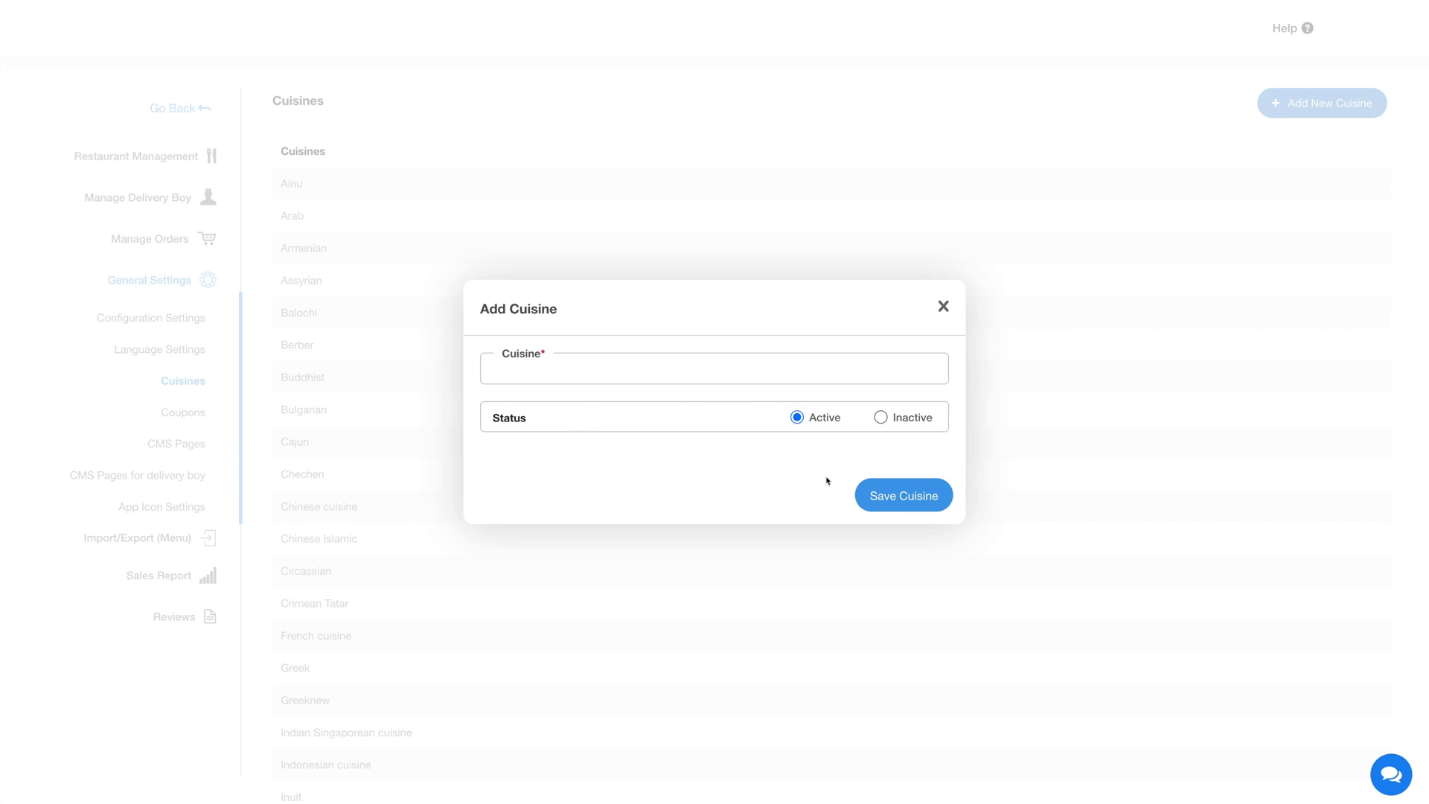
left_click(911, 498)
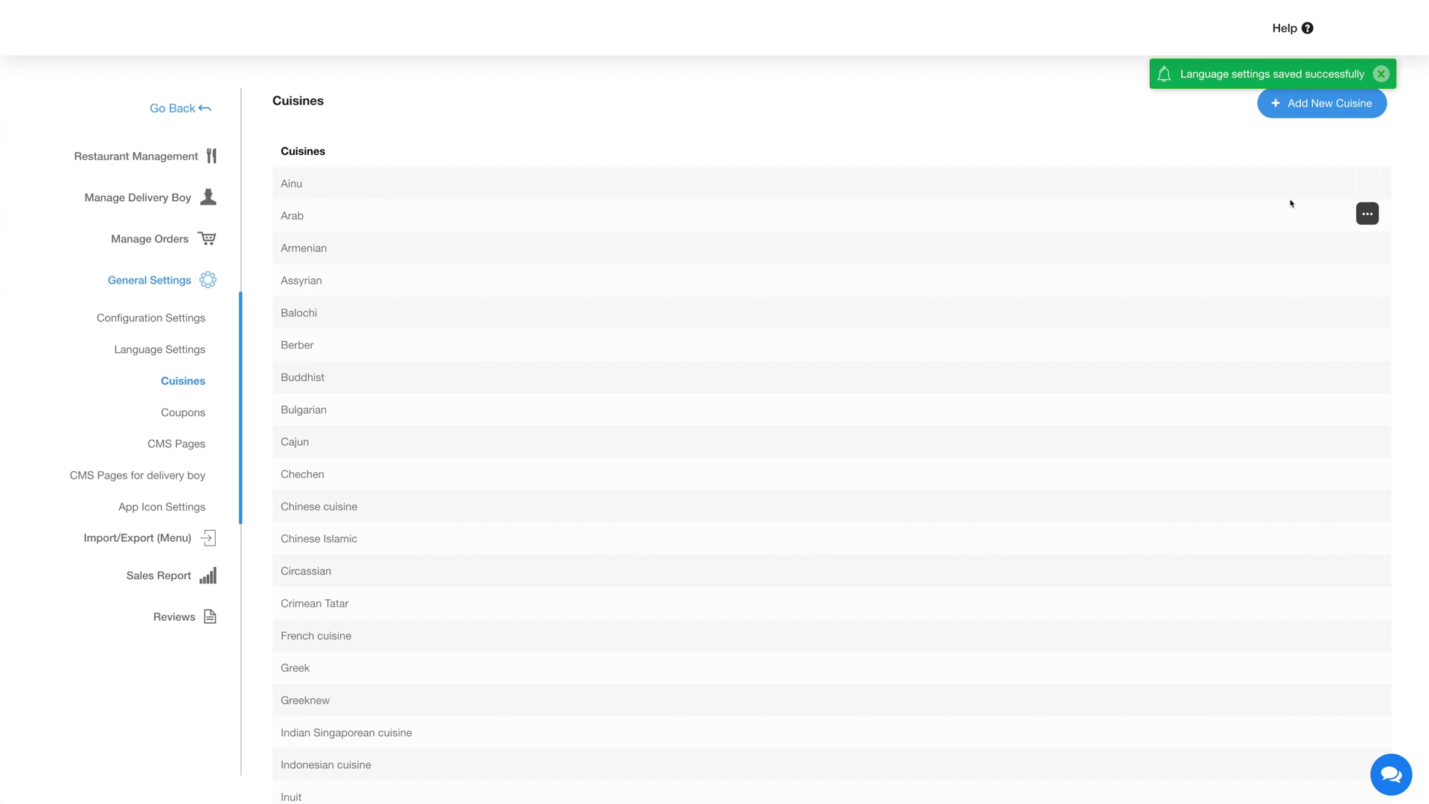
left_click(1373, 187)
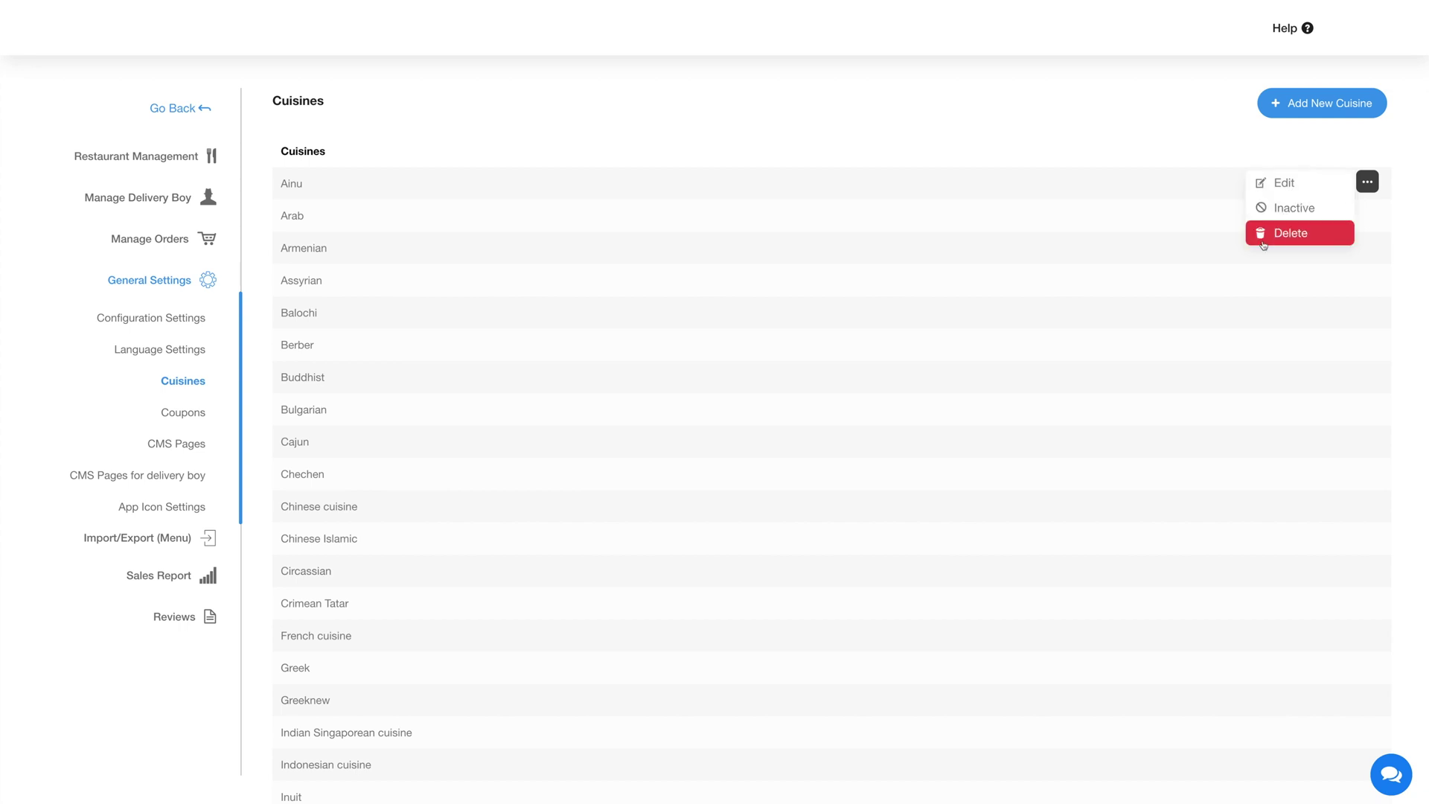
left_click(172, 413)
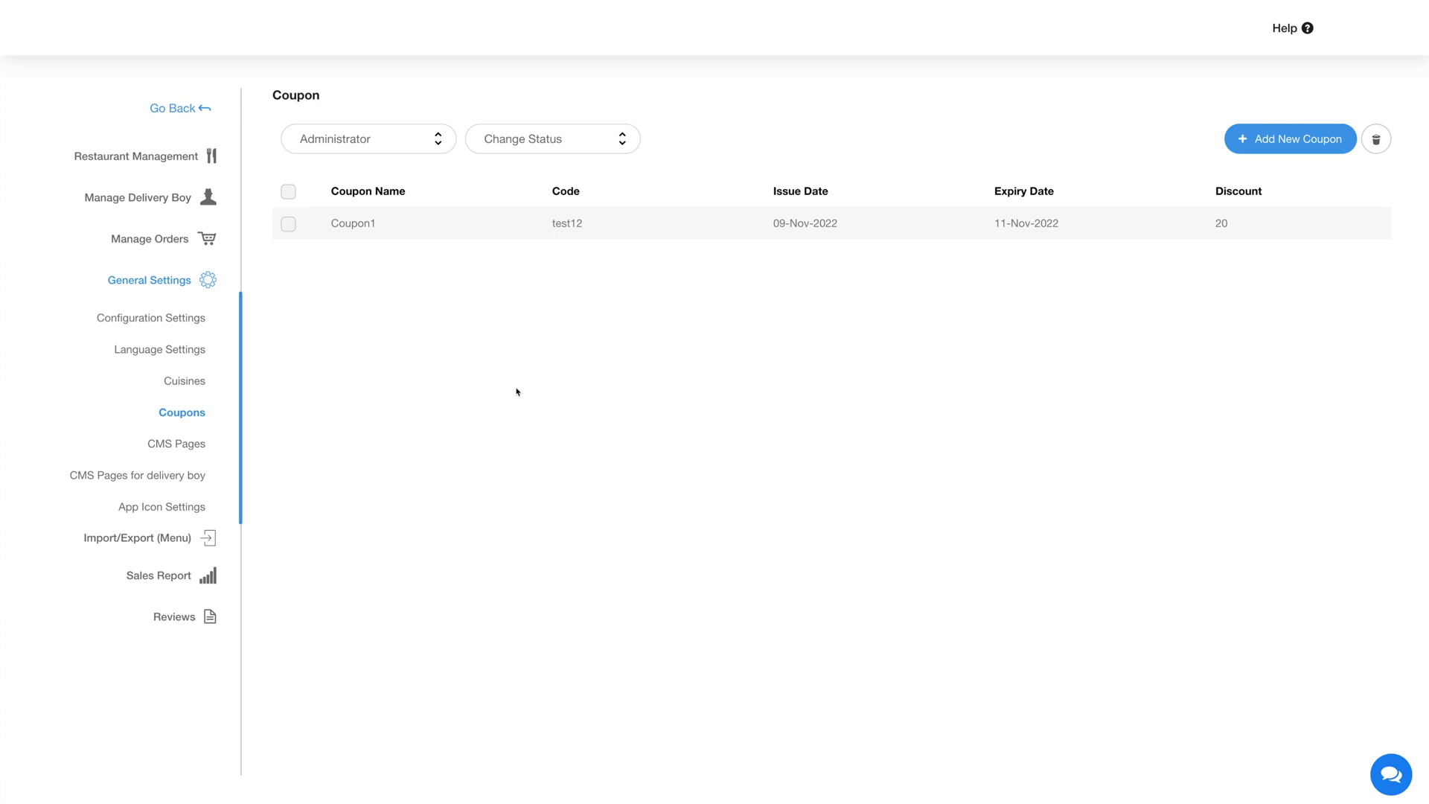
Step: Open and submit the new coupon form, then look over the CMS Pages terms and privacy fields
left_click(1256, 148)
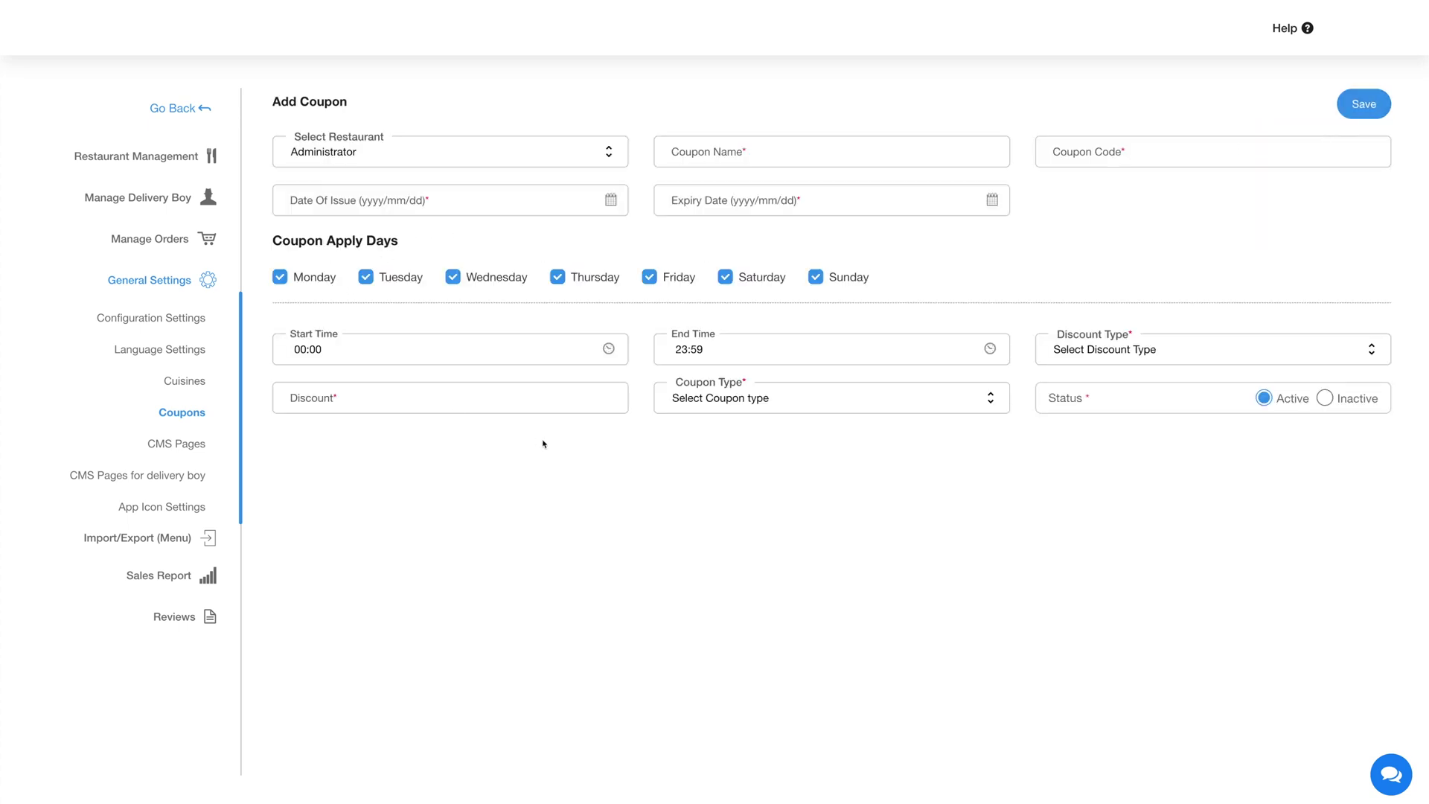
left_click(1373, 106)
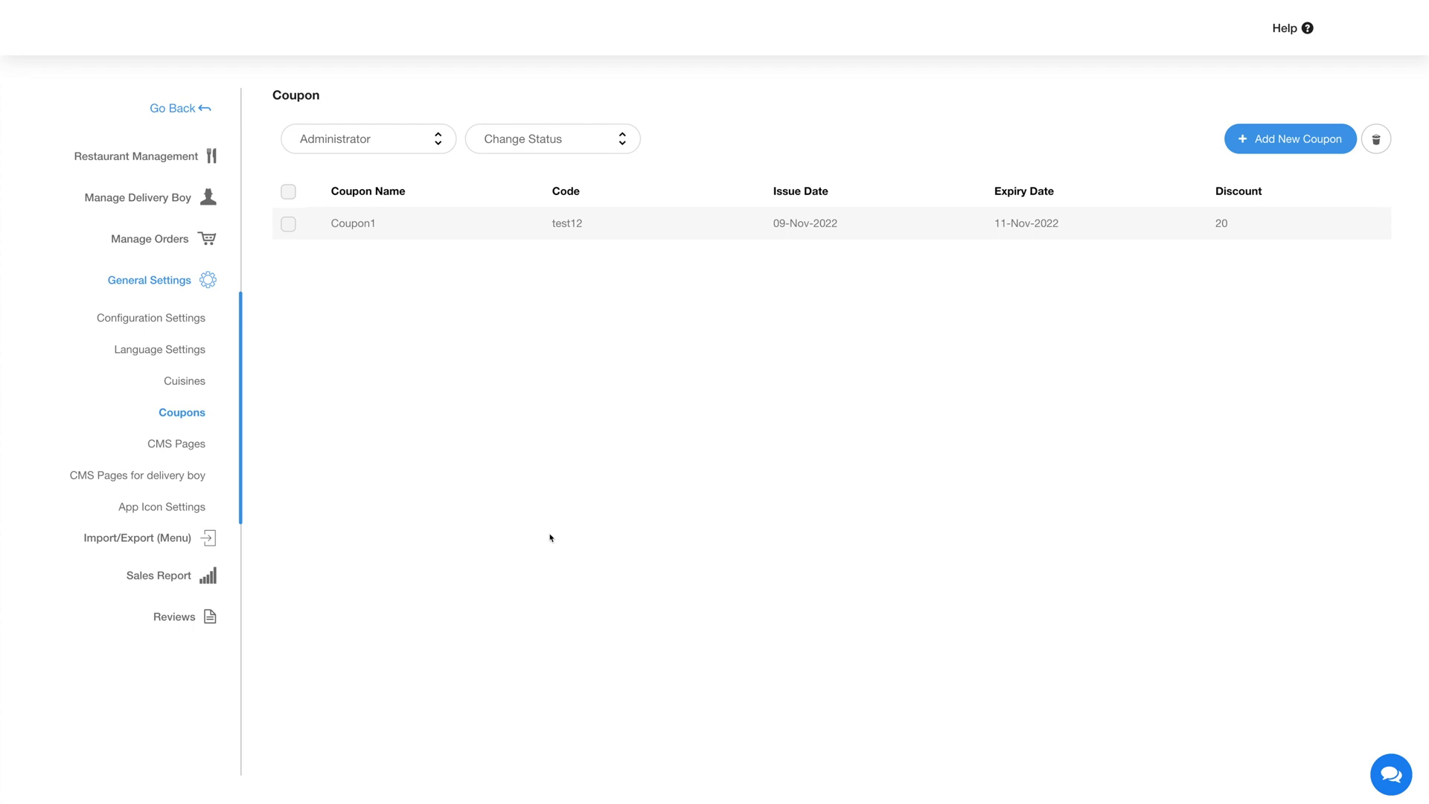
left_click(203, 451)
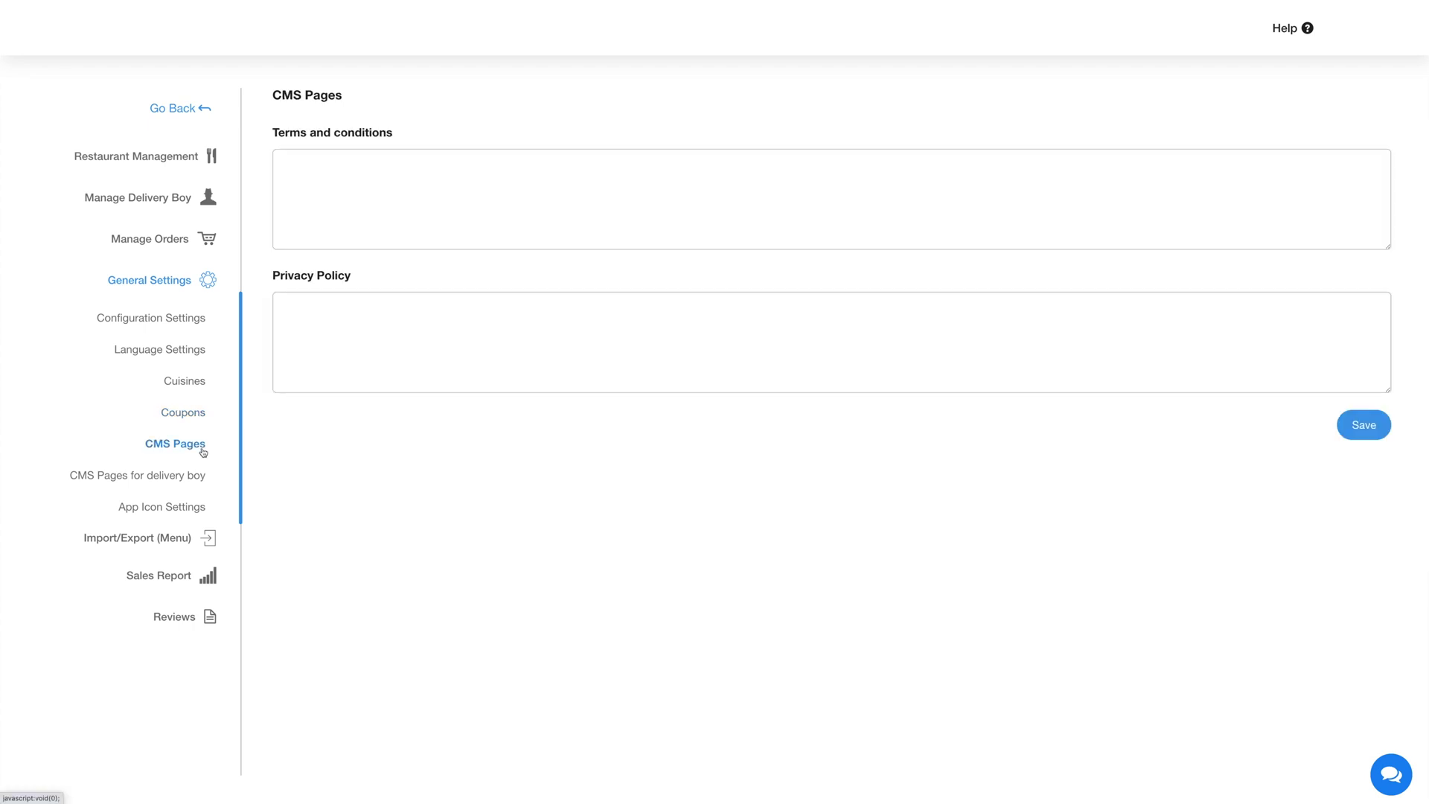
left_click(309, 201)
left_click(345, 338)
Step: Save the delivery boy CMS pages with terms, privacy policy and disclosure left empty
left_click(143, 477)
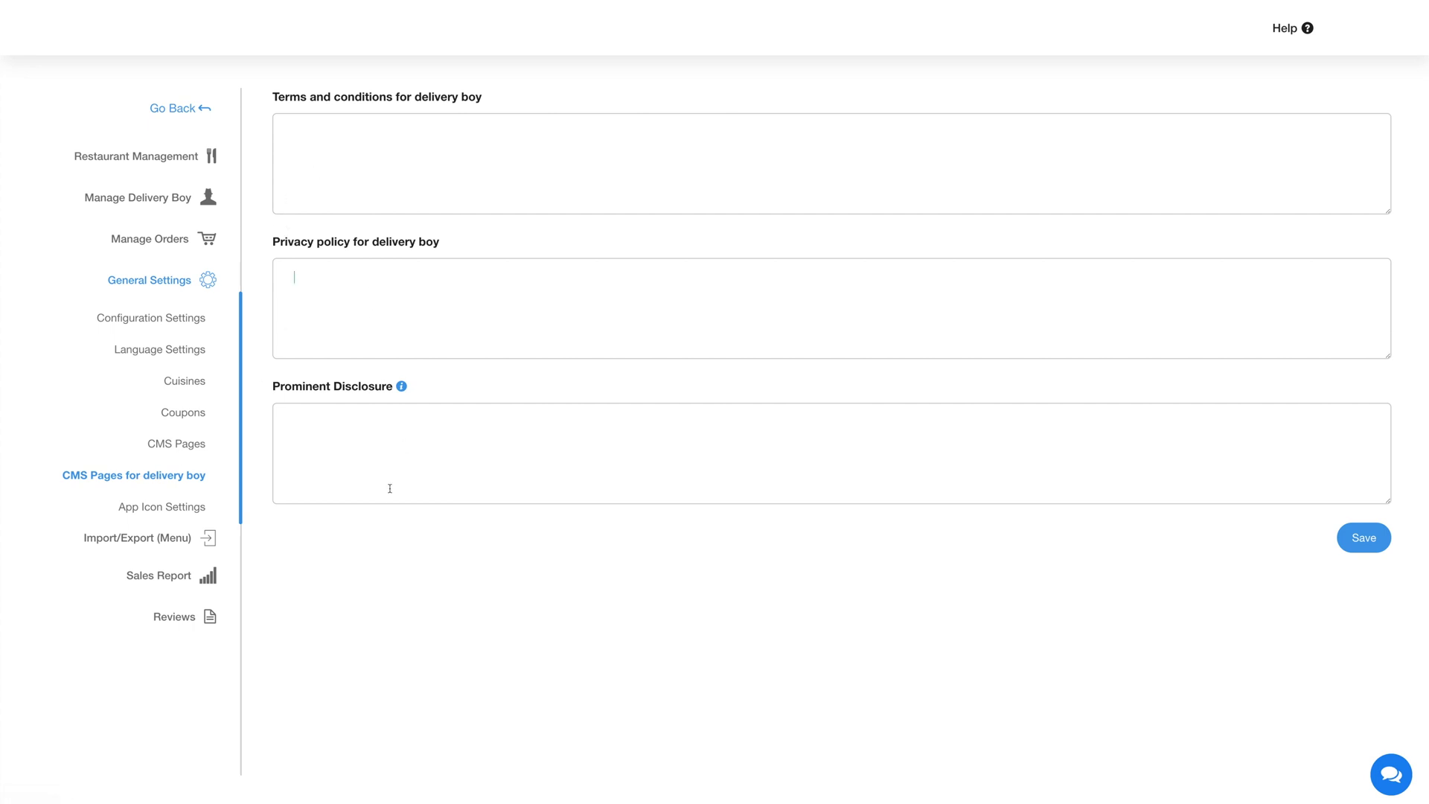
left_click(1363, 537)
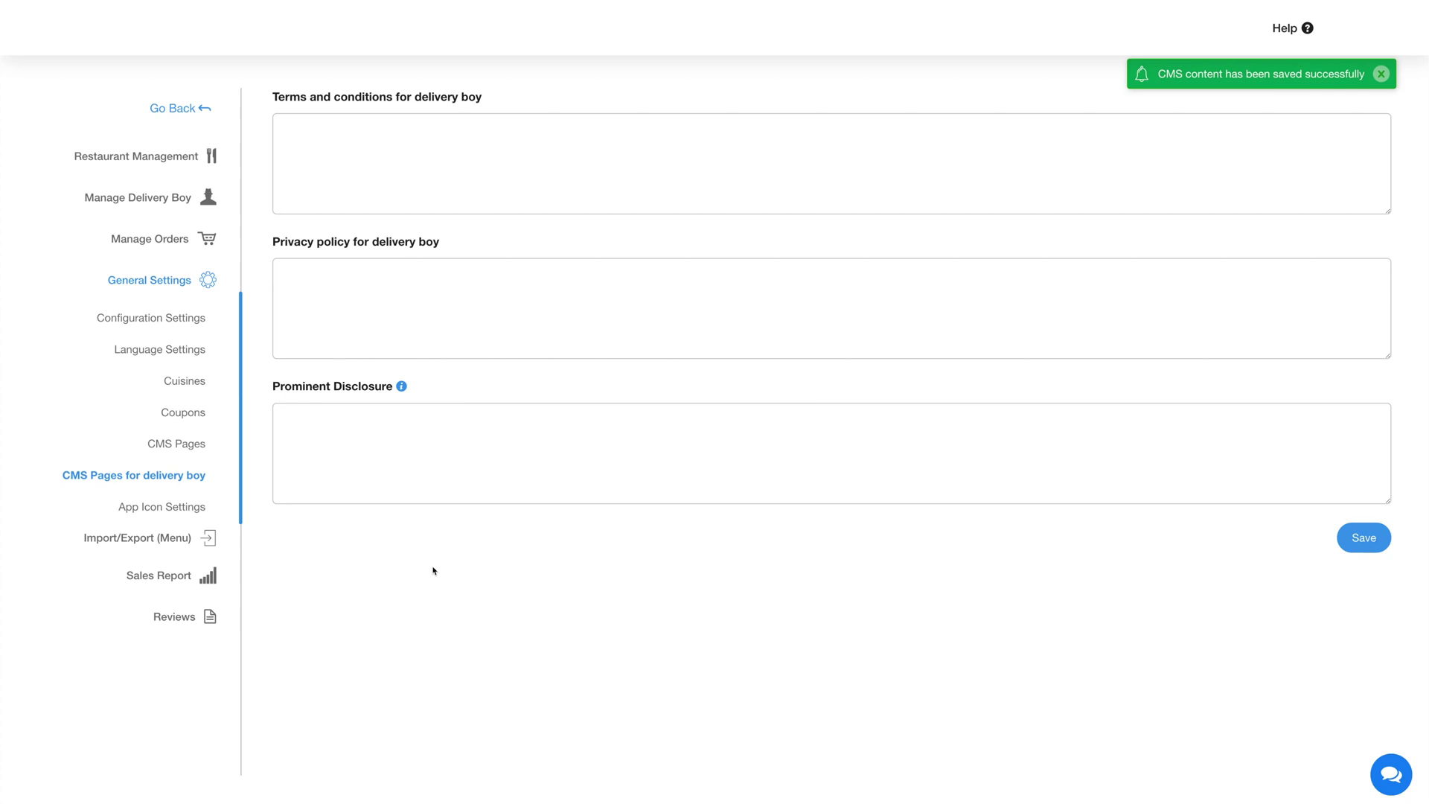
left_click(186, 507)
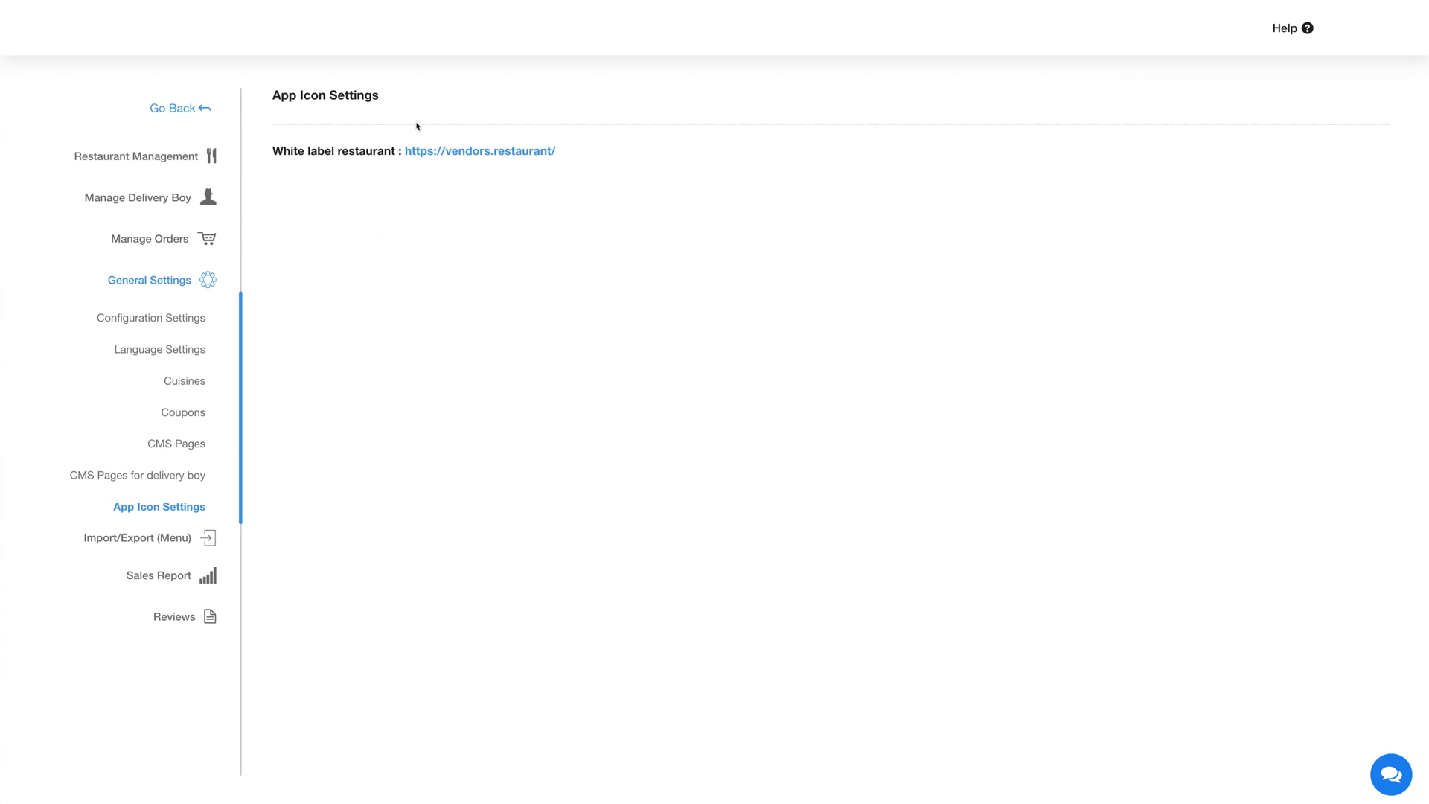
Step: Browse Import/Export, Sales Report and Administrator's Reviews, then return to the Food Court editor
left_click(101, 536)
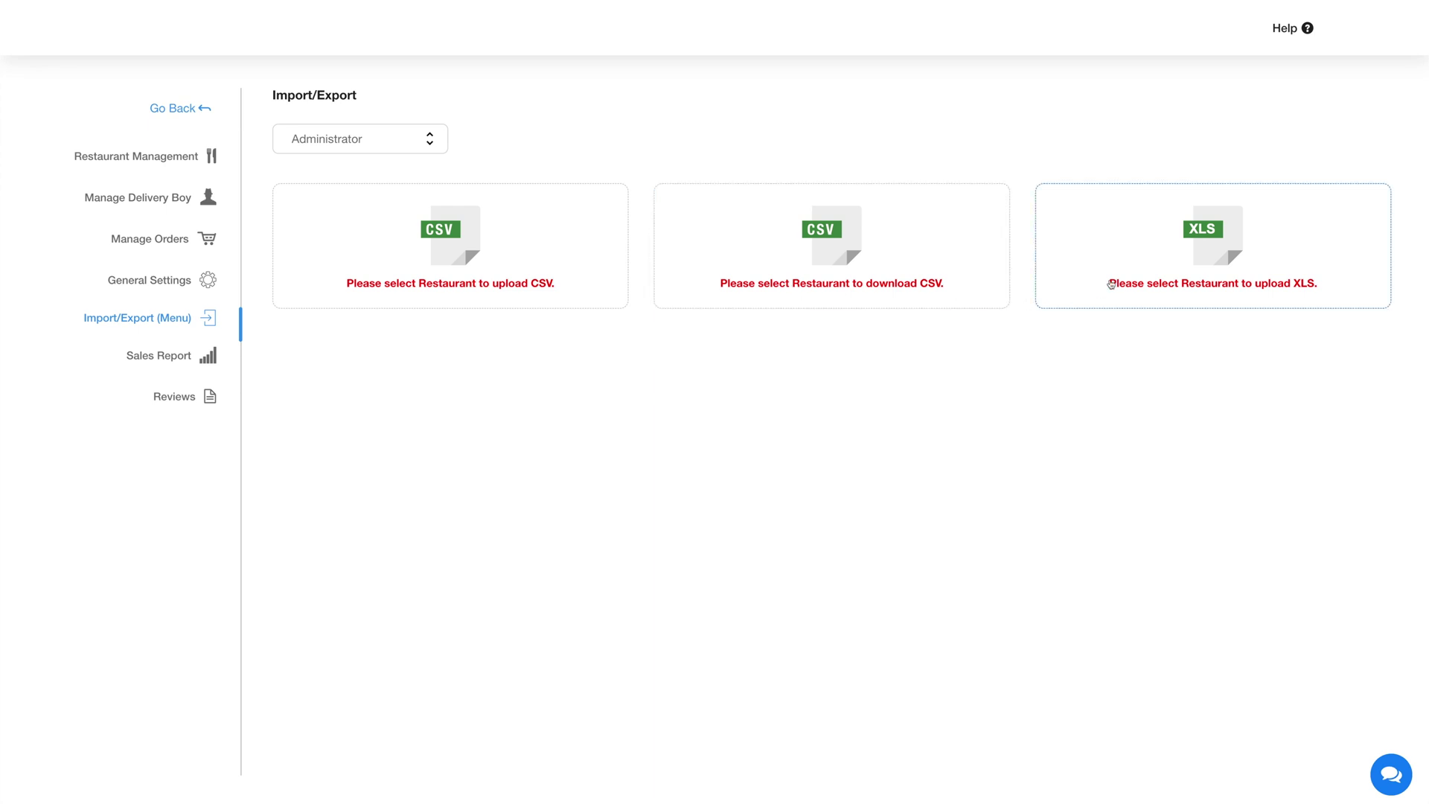
left_click(157, 356)
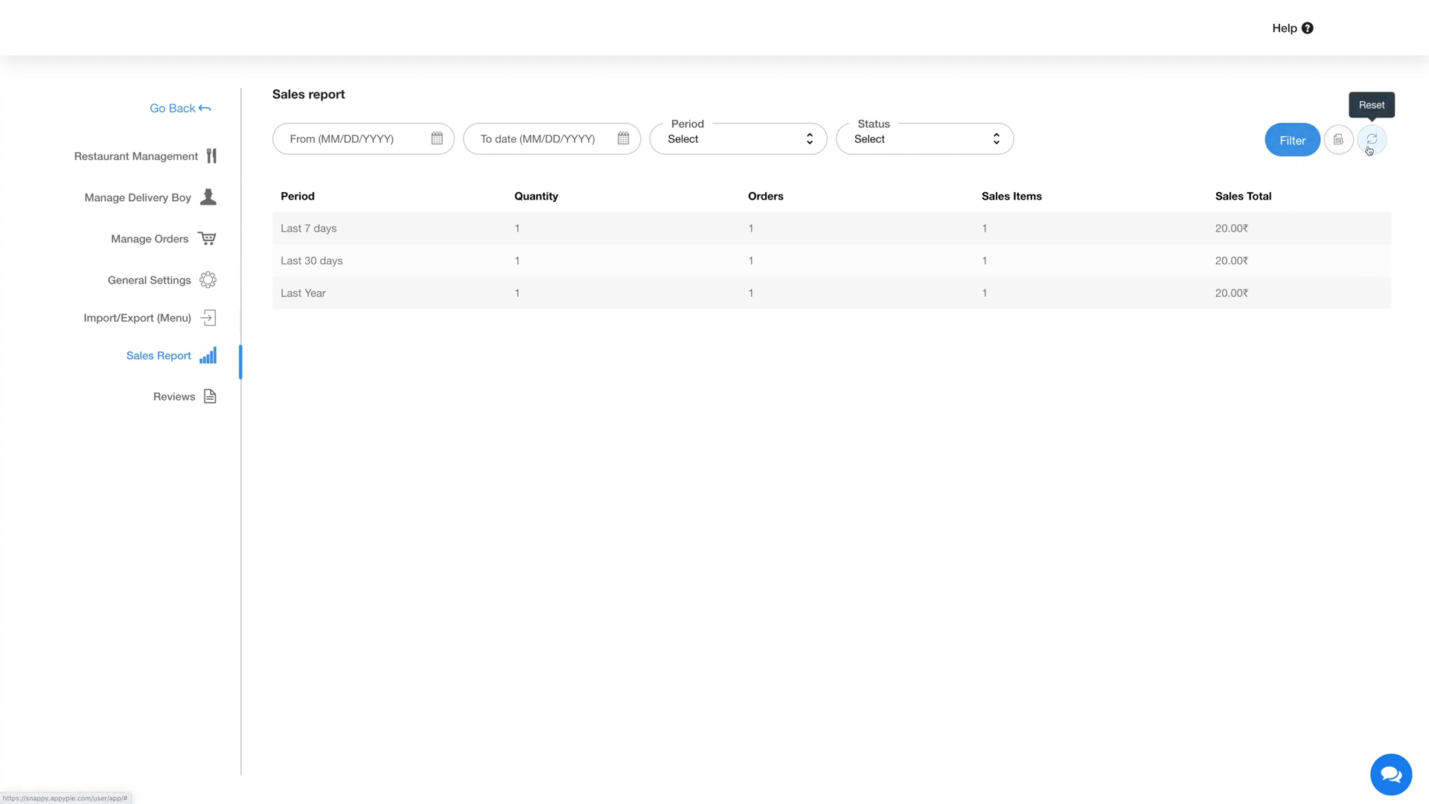
left_click(168, 400)
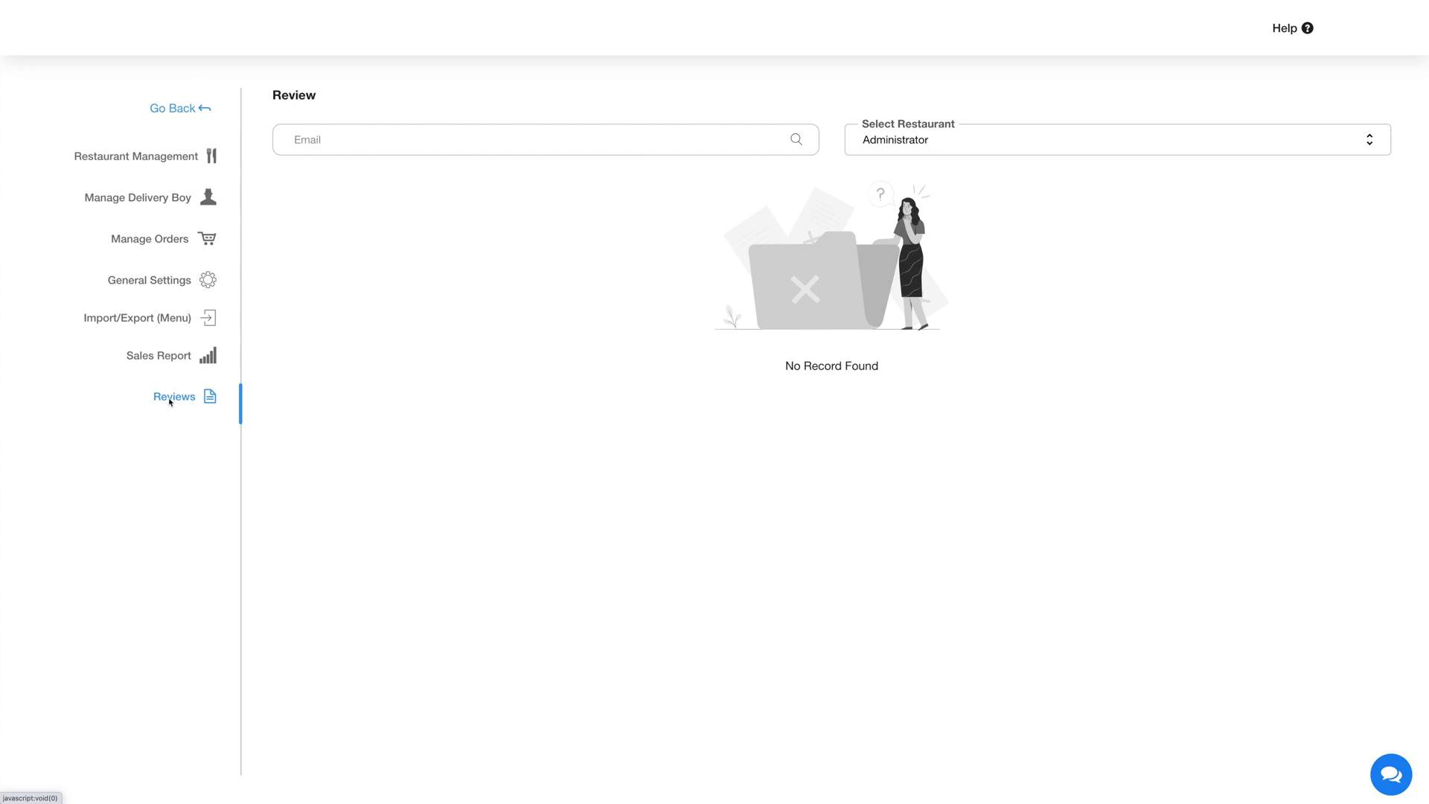
left_click(958, 147)
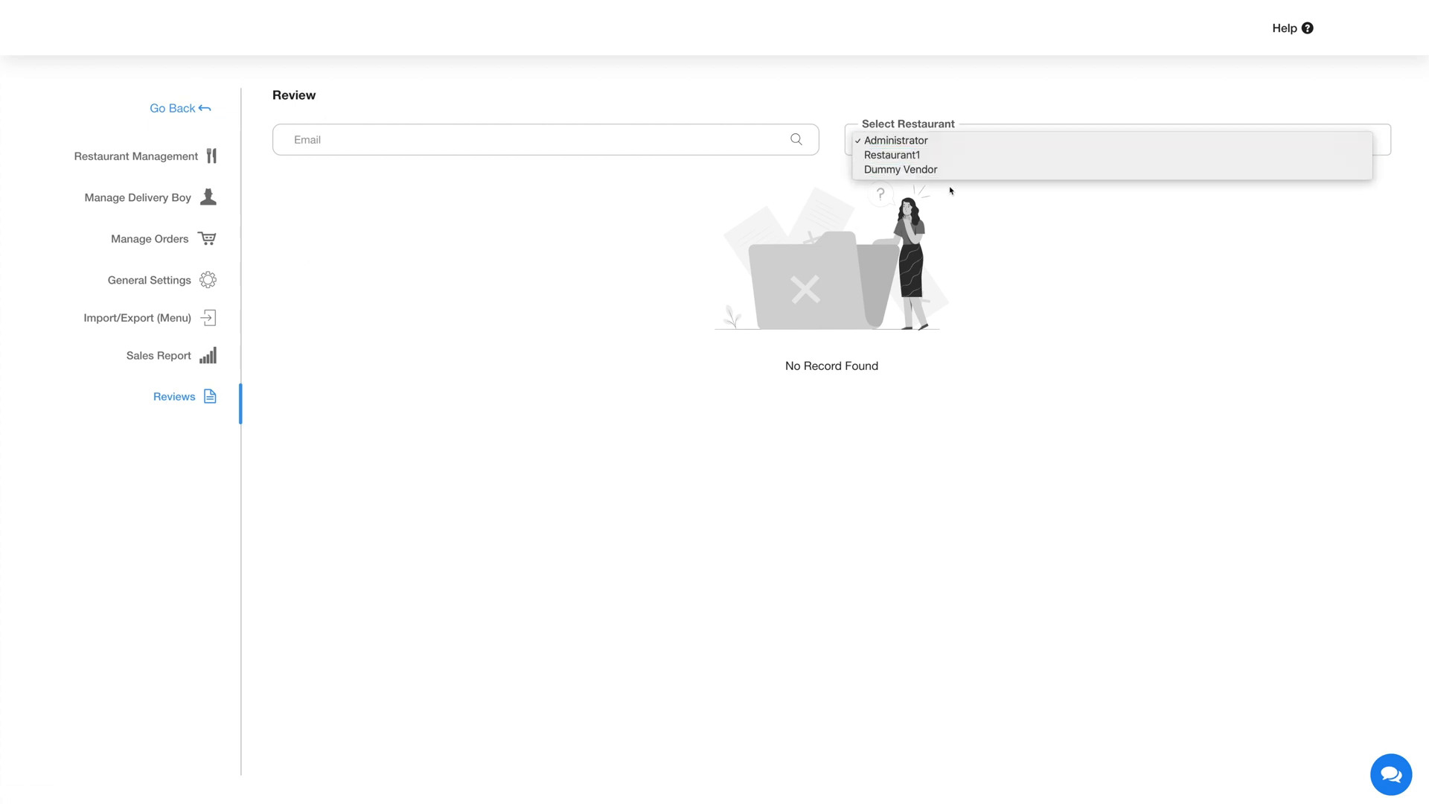
left_click(896, 139)
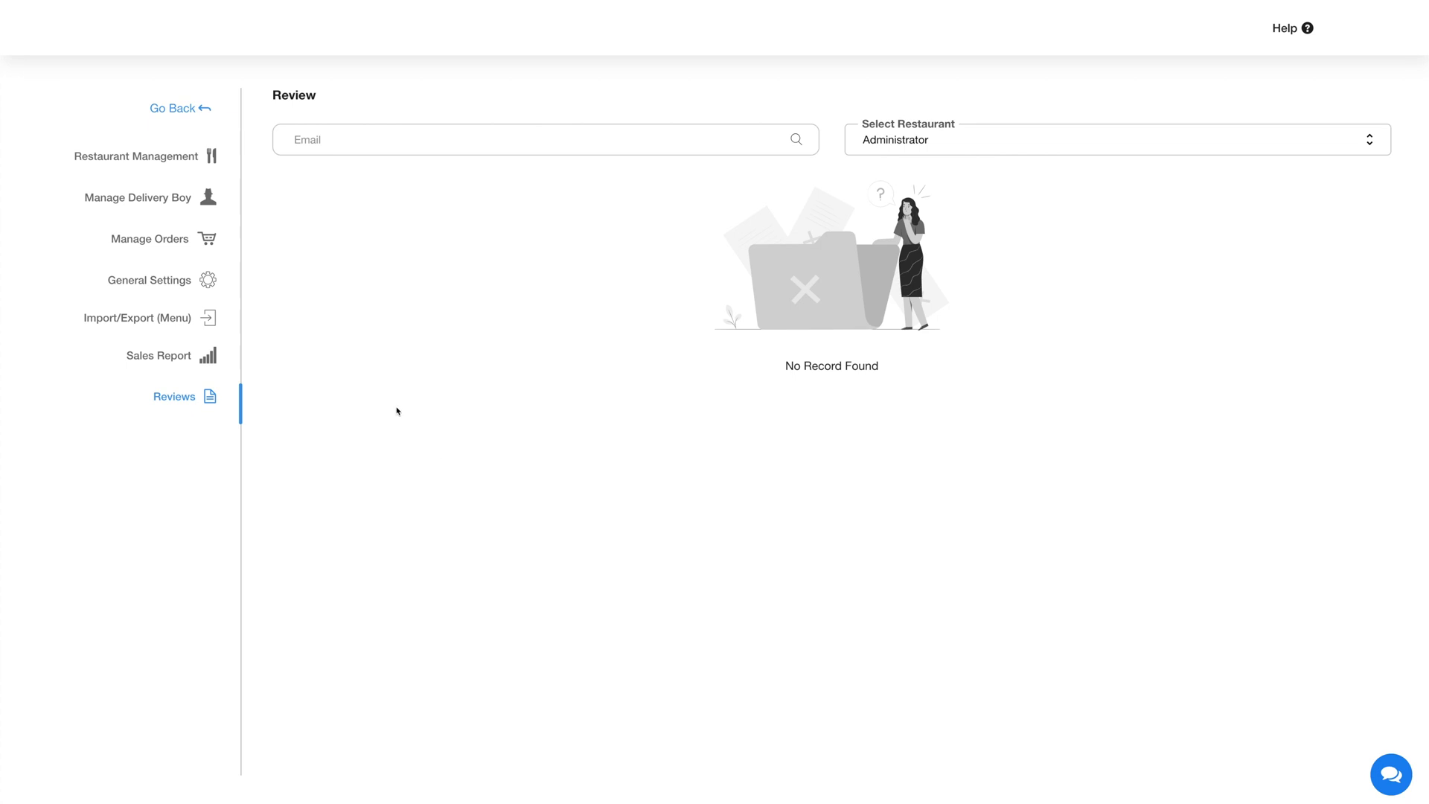
left_click(180, 110)
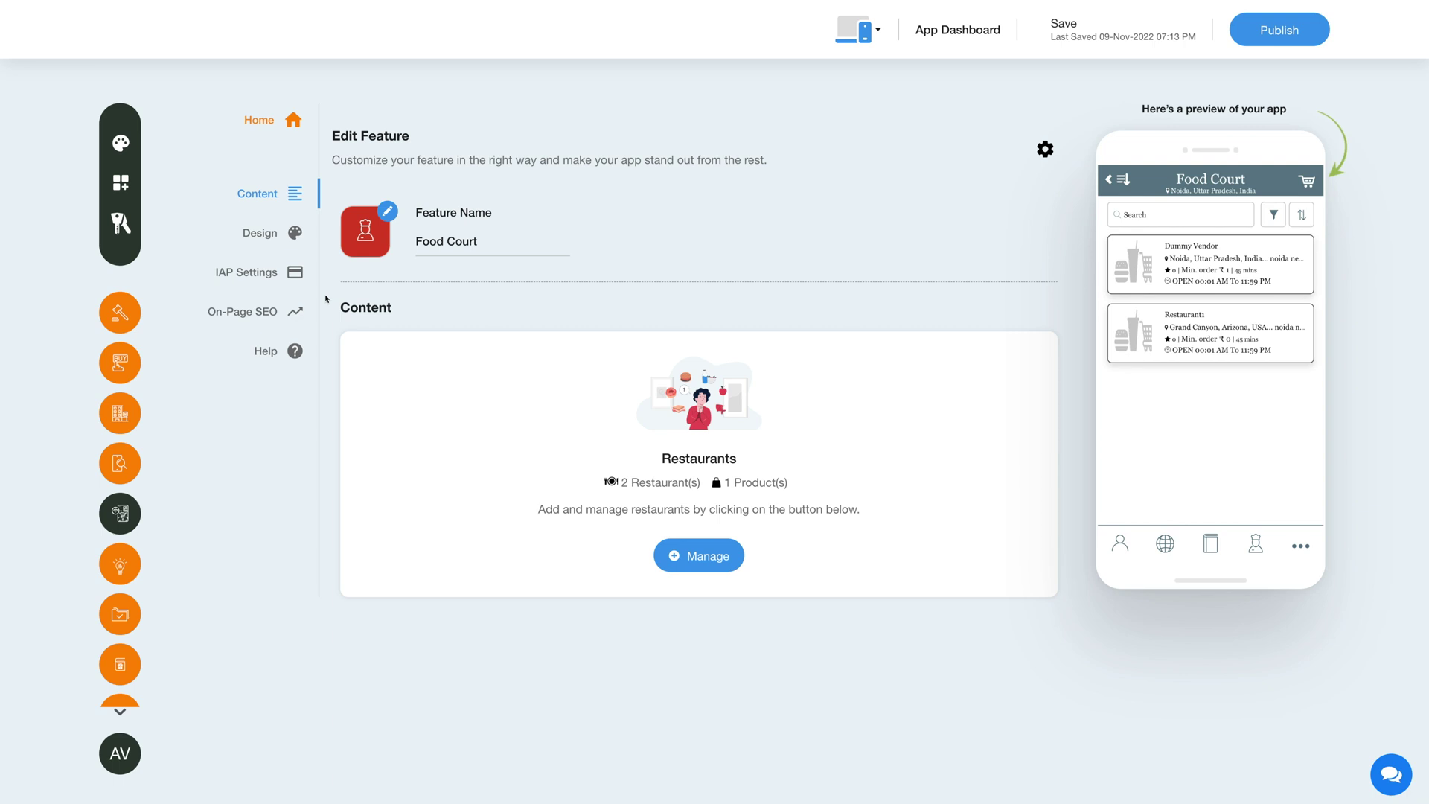
Step: In Food Court Design, toggle Hide Image and header Back Navigation, leaving image hiding off and back navigation on
left_click(266, 235)
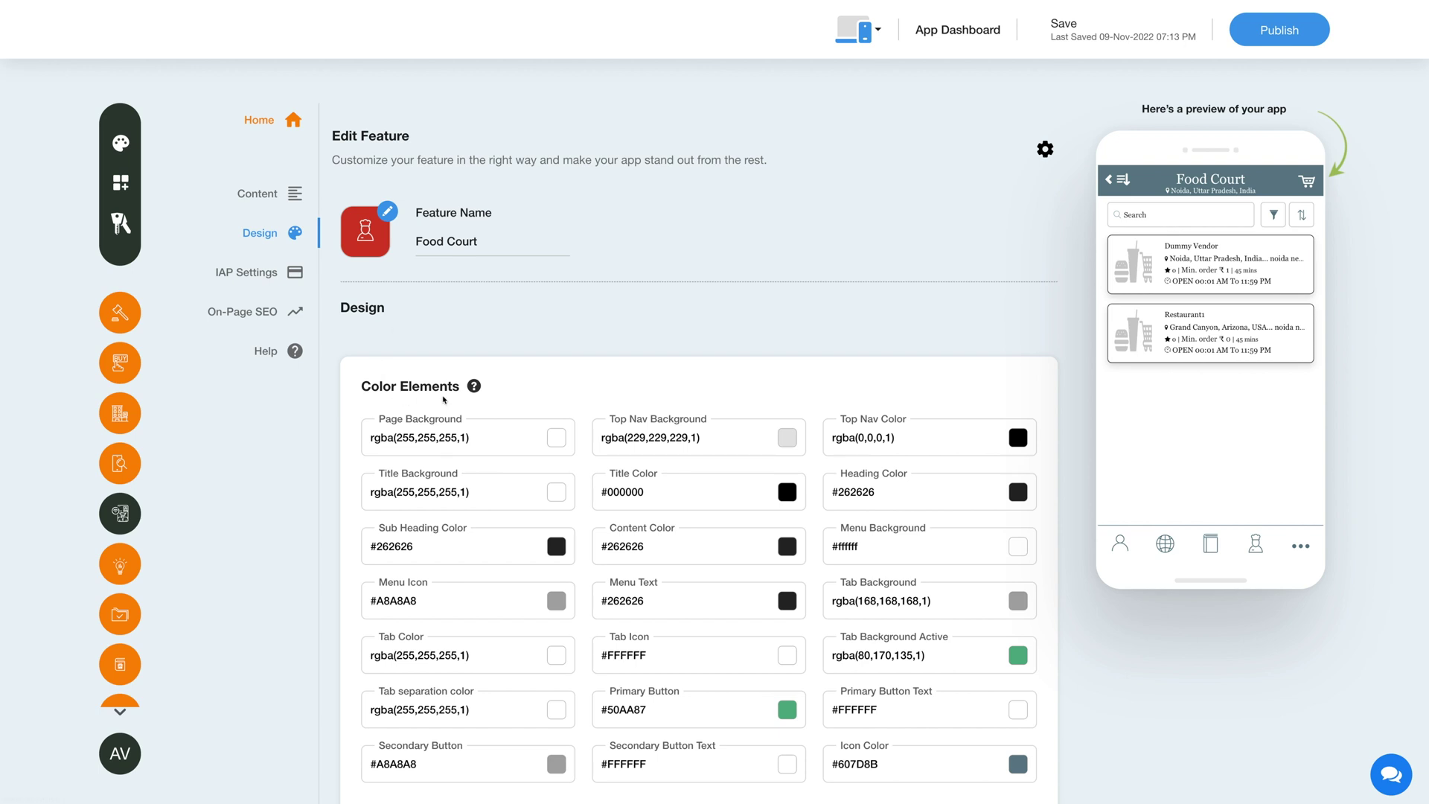
scroll(445, 399, "down", 8)
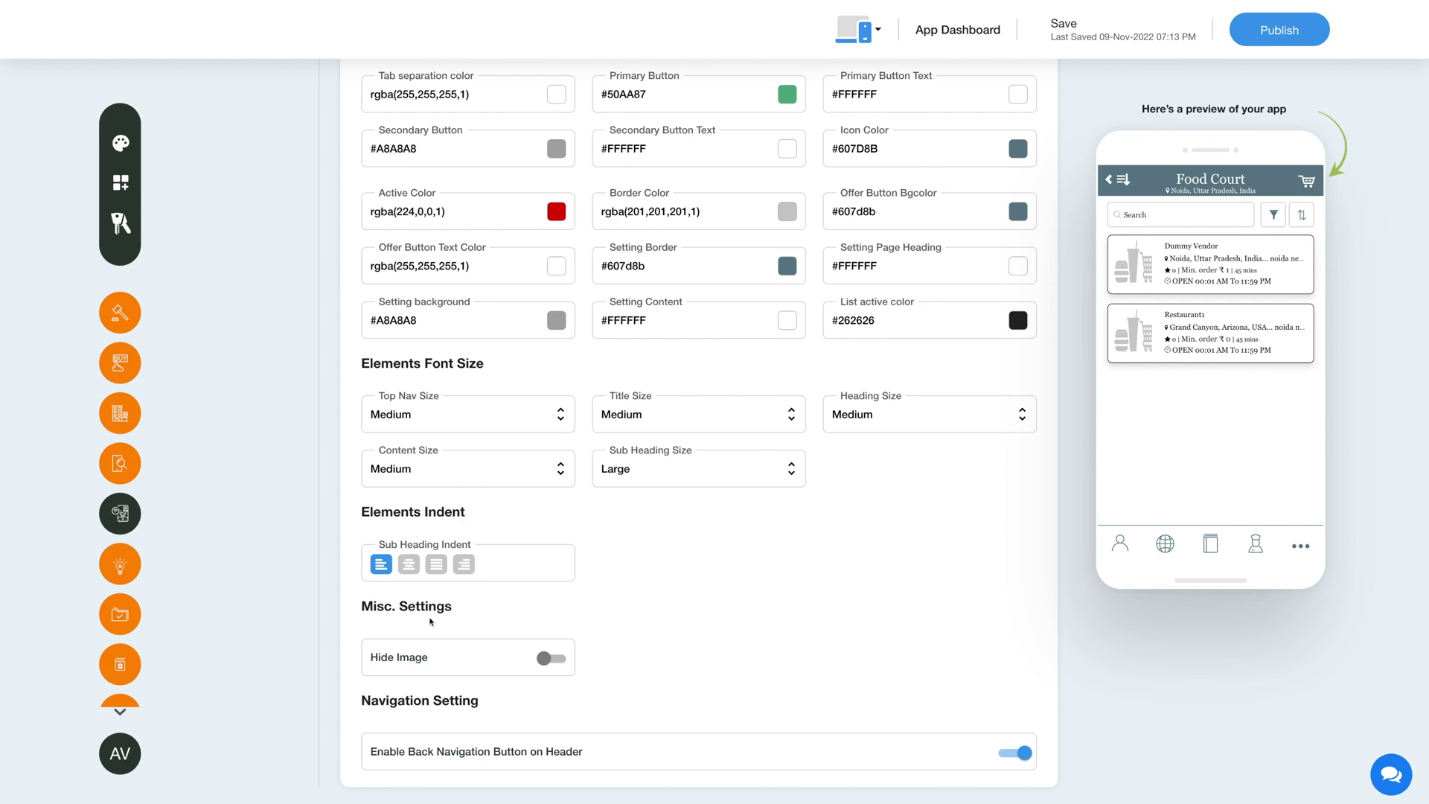
left_click(552, 658)
left_click(551, 658)
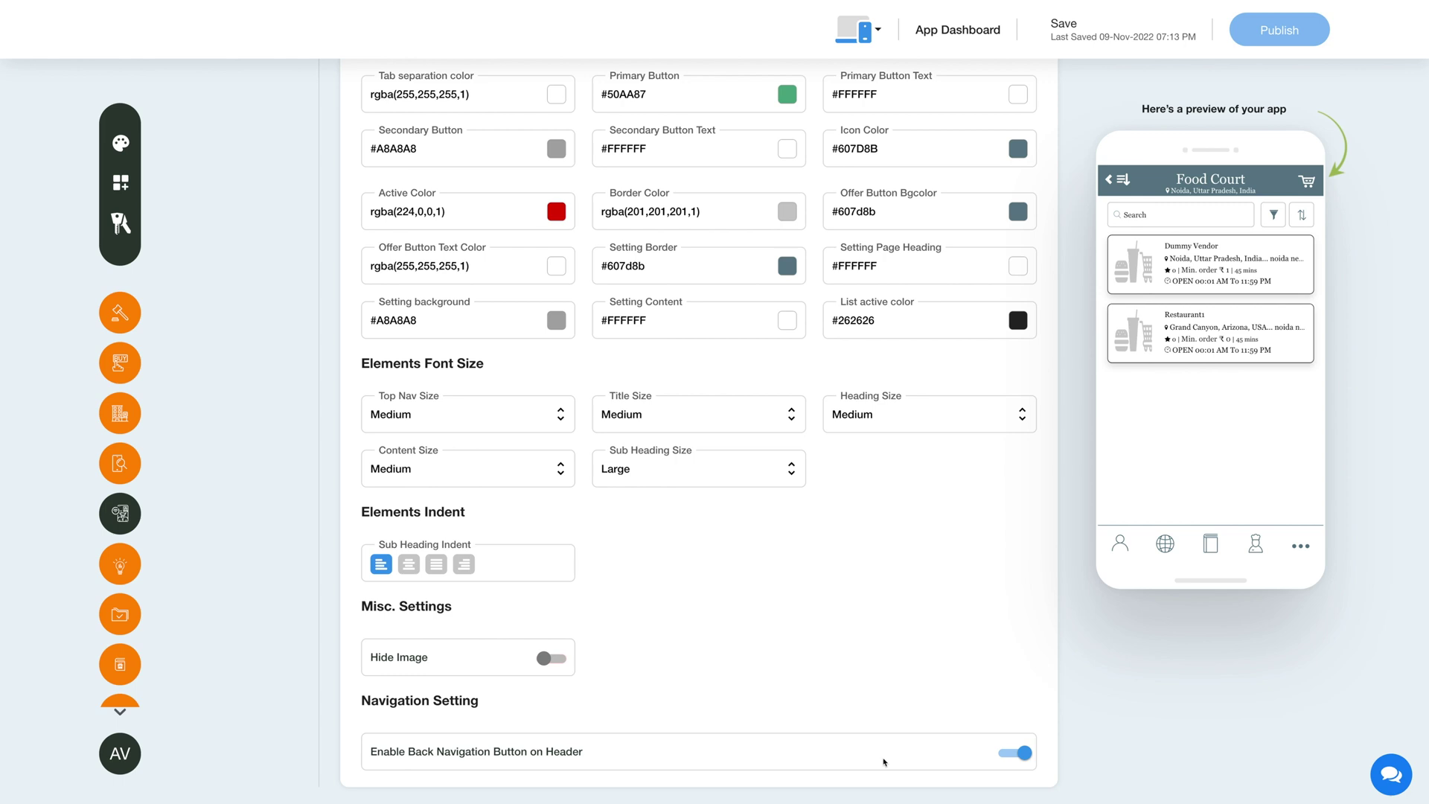
left_click(1020, 753)
left_click(1018, 754)
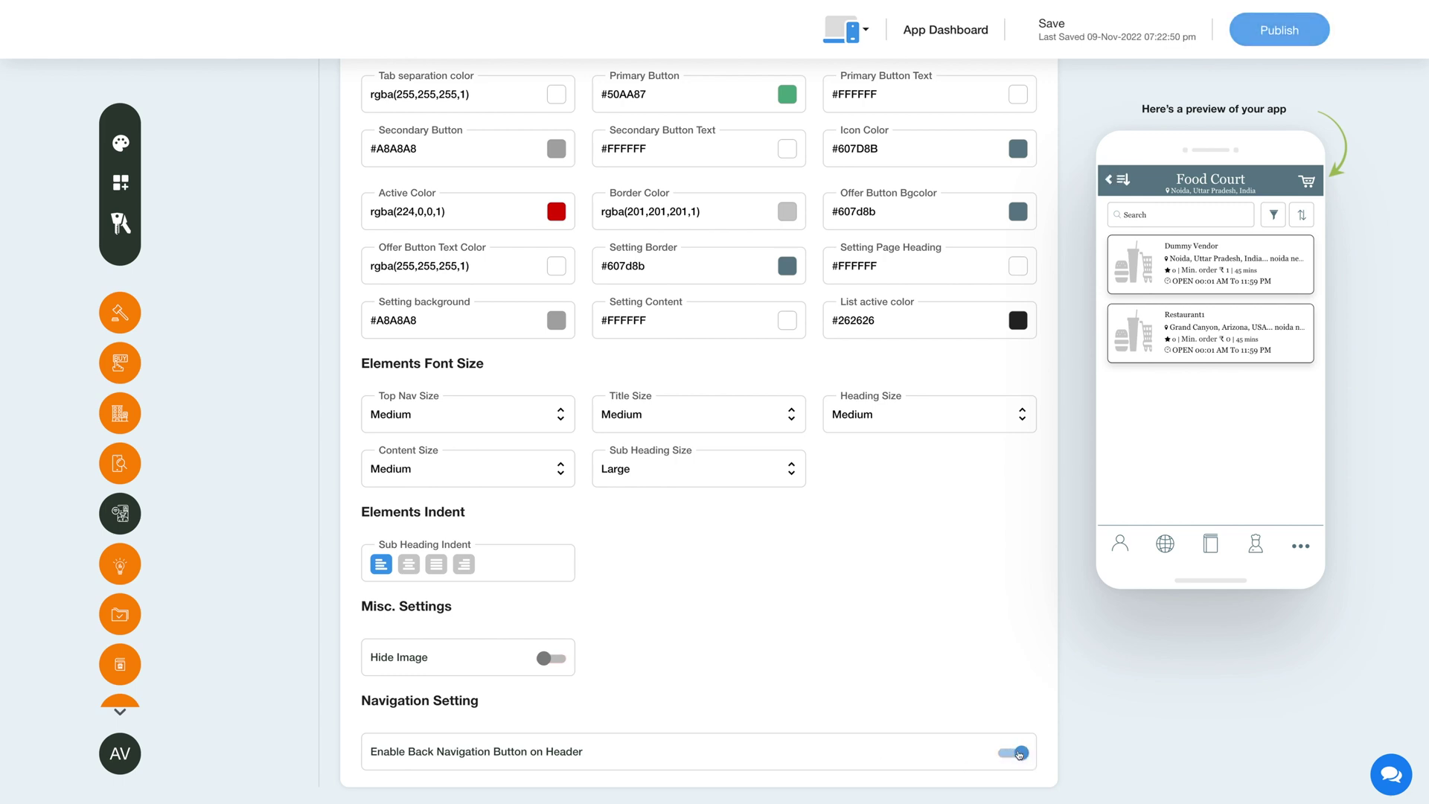
scroll(595, 663, "up", 9)
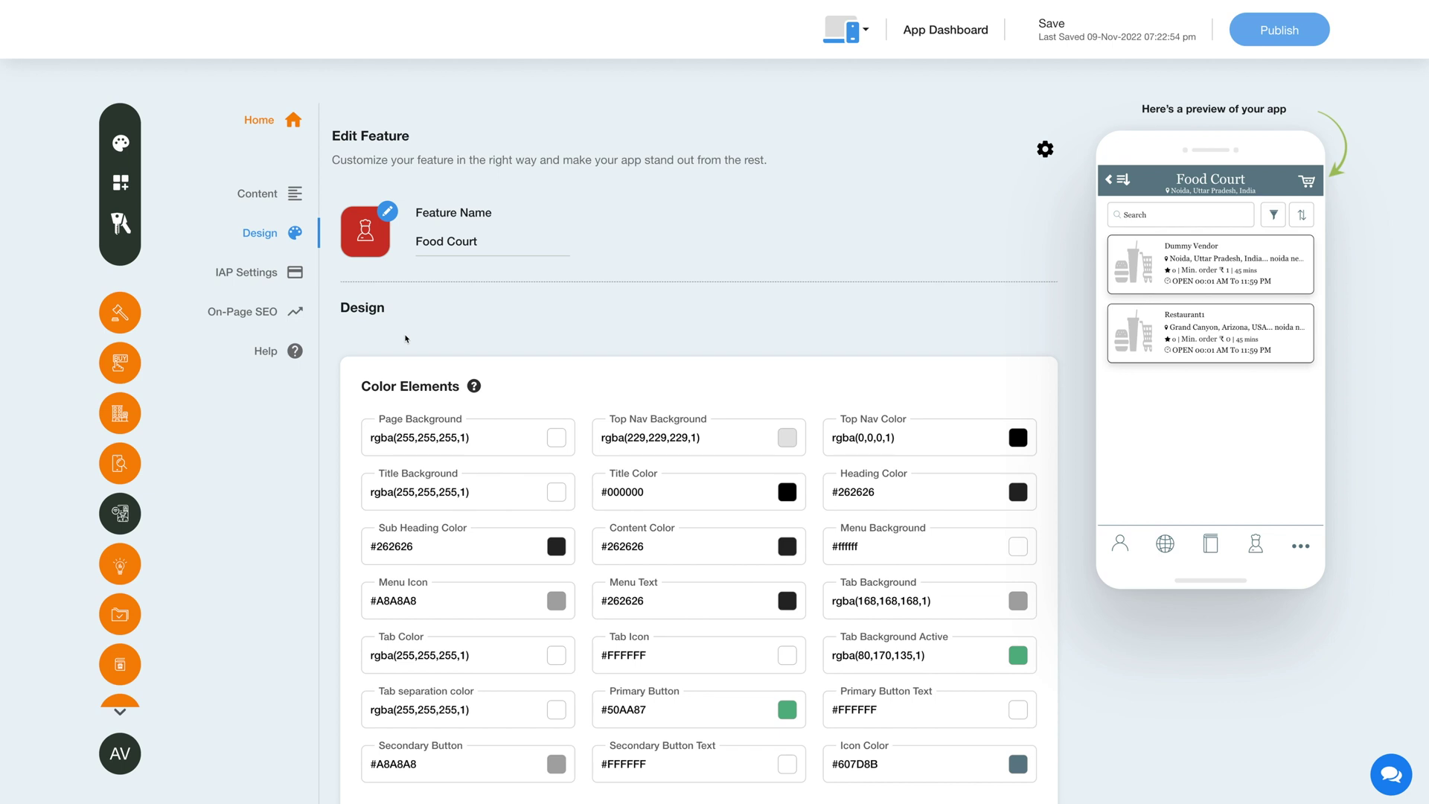
left_click(273, 277)
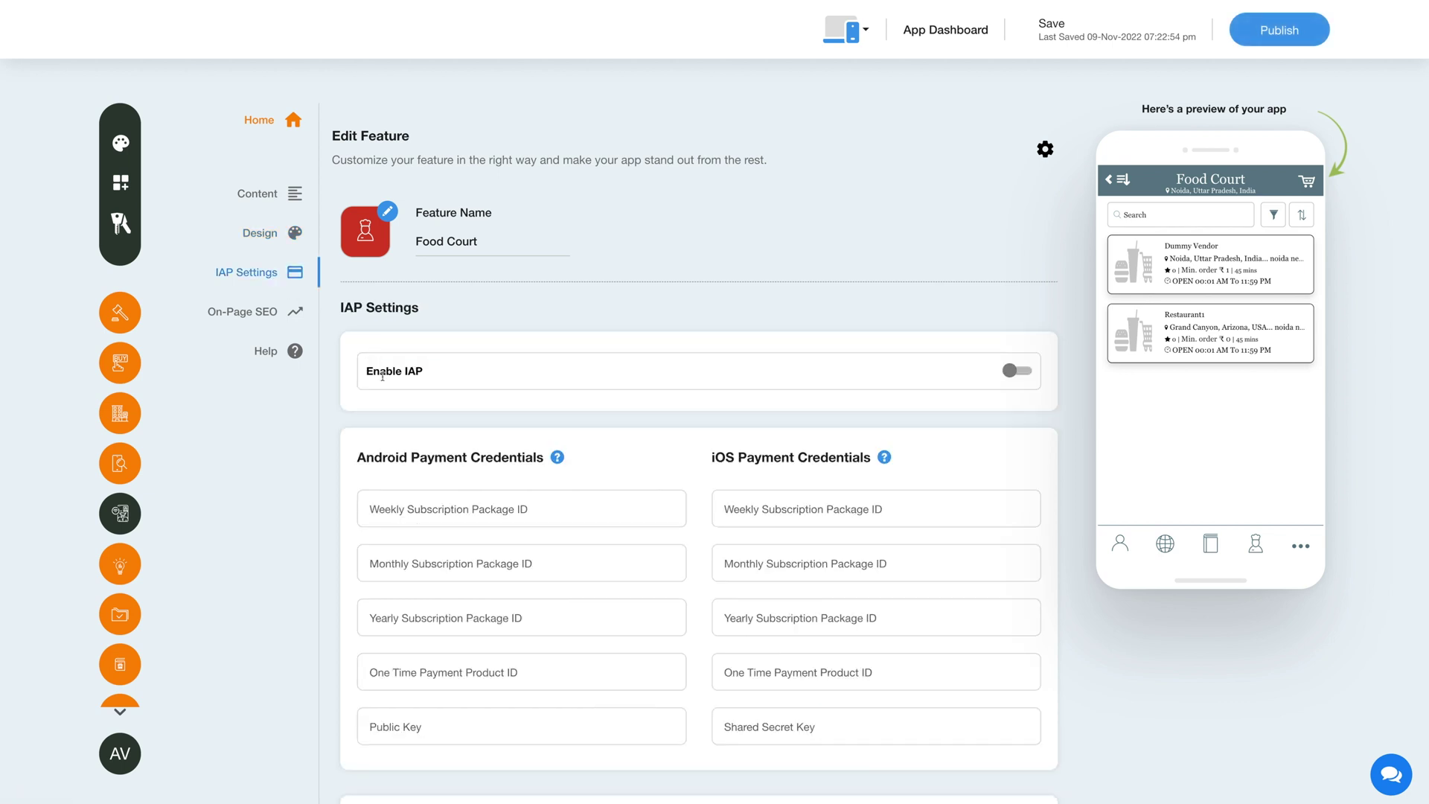
Step: Toggle Enable IAP on and back off, then review the empty IAP credential fields
left_click(1015, 370)
left_click(1015, 370)
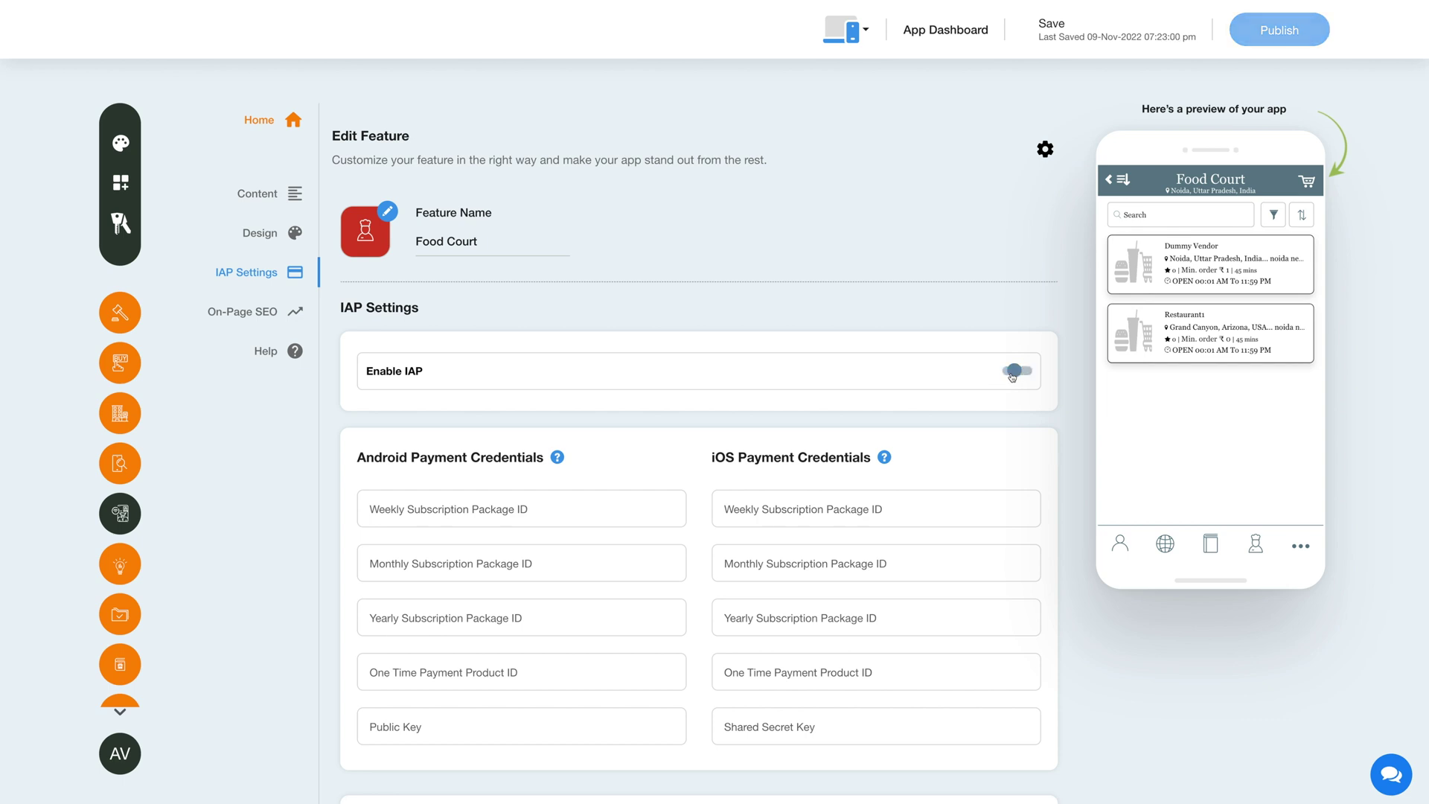
scroll(628, 470, "down", 3)
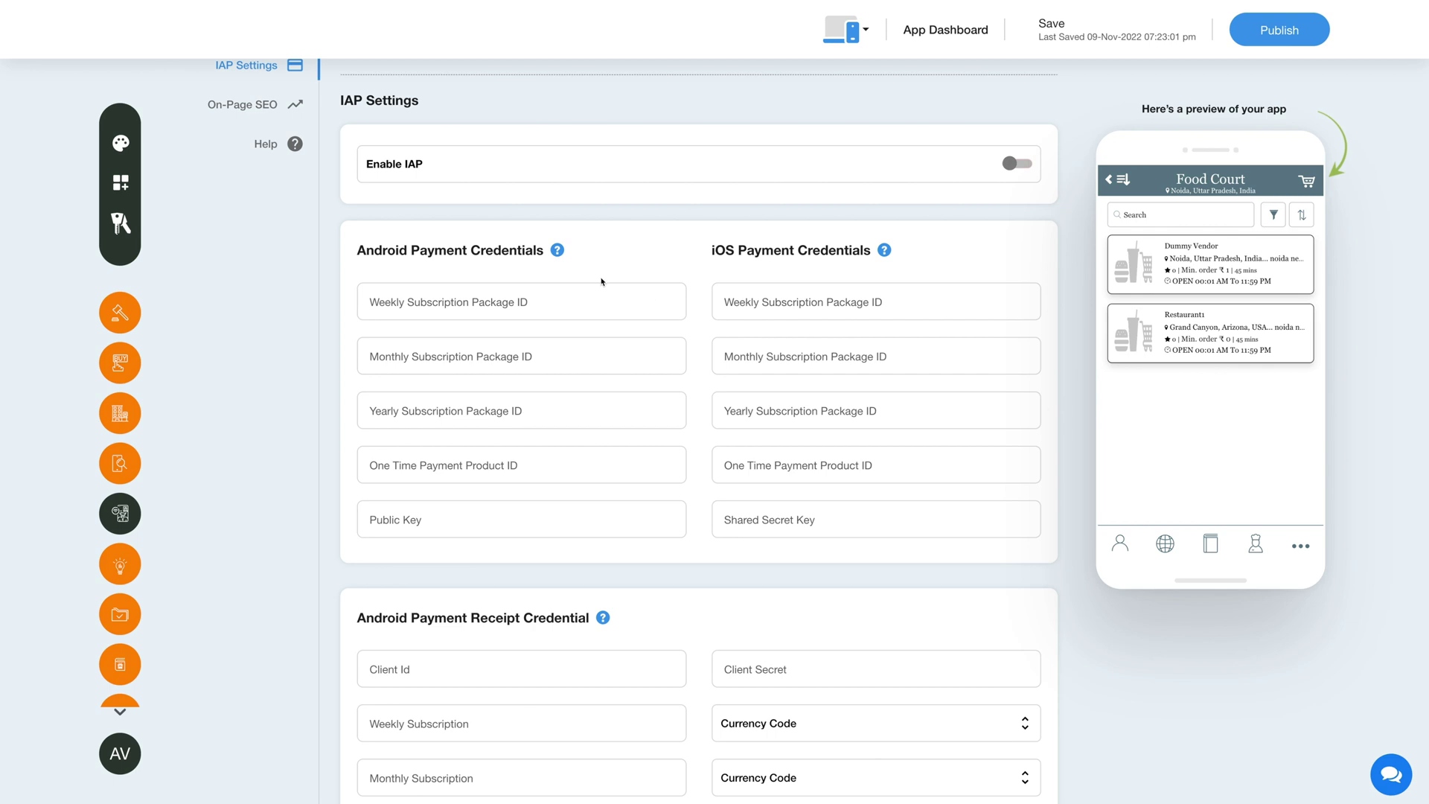
mouse_move(564, 256)
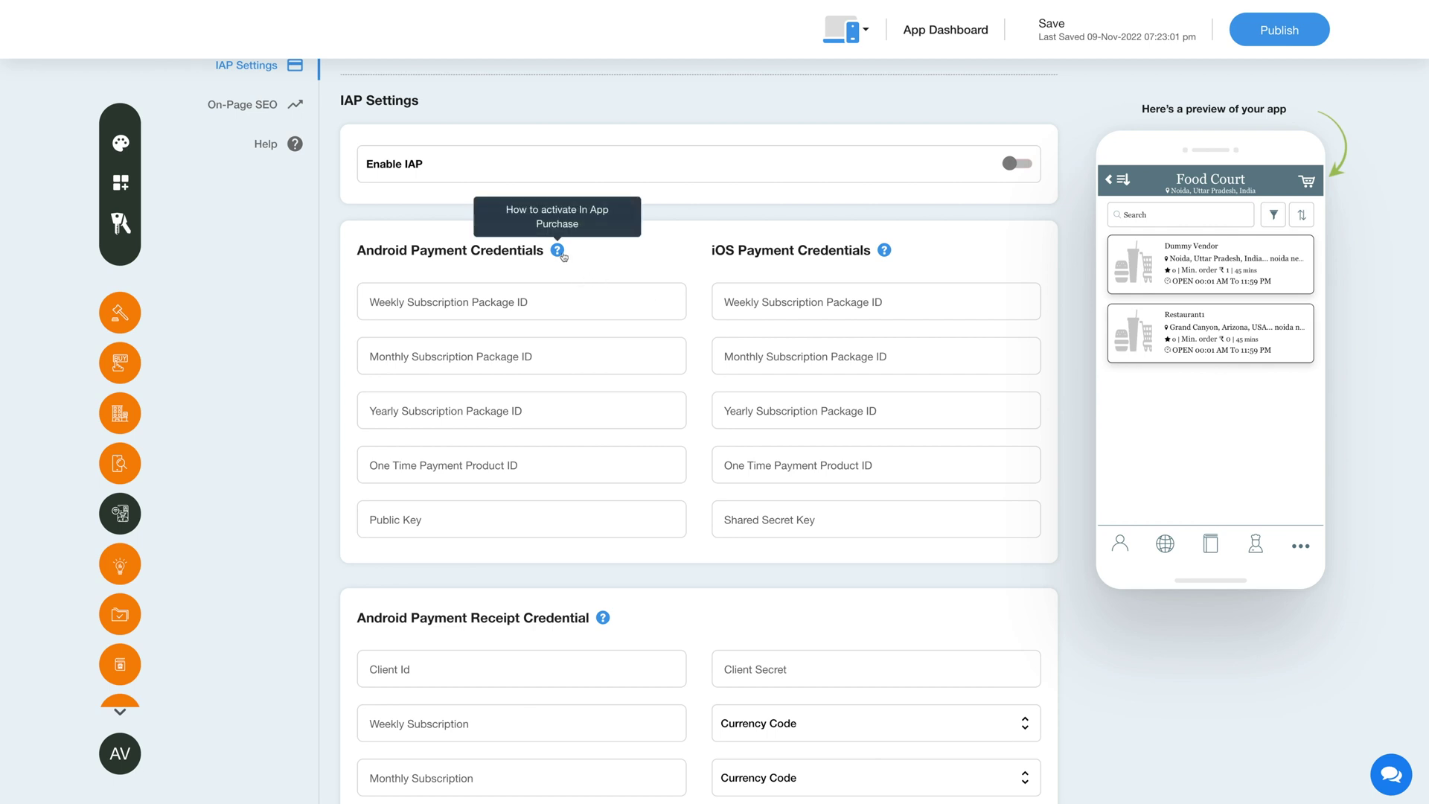
scroll(573, 332, "down", 3)
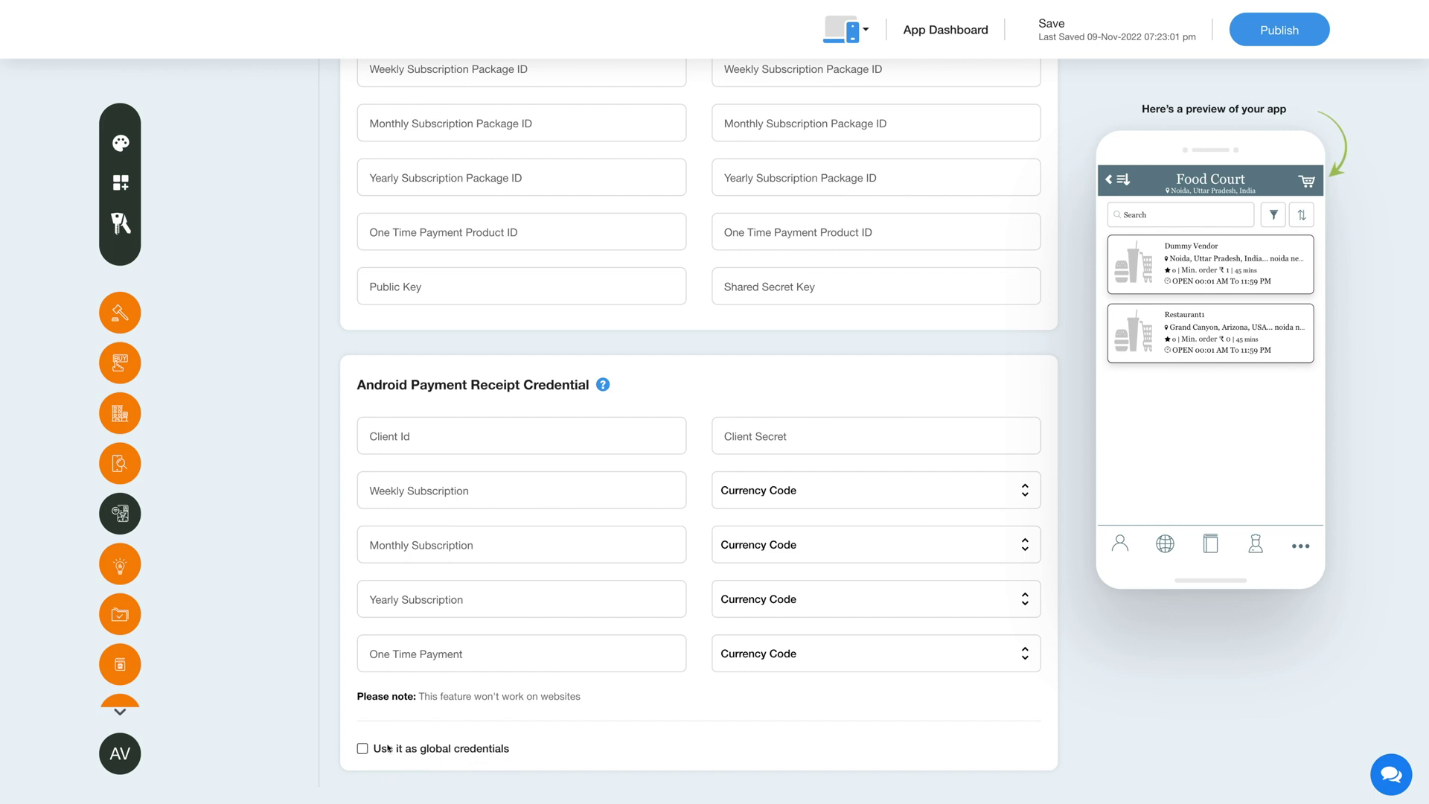
scroll(255, 677, "up", 6)
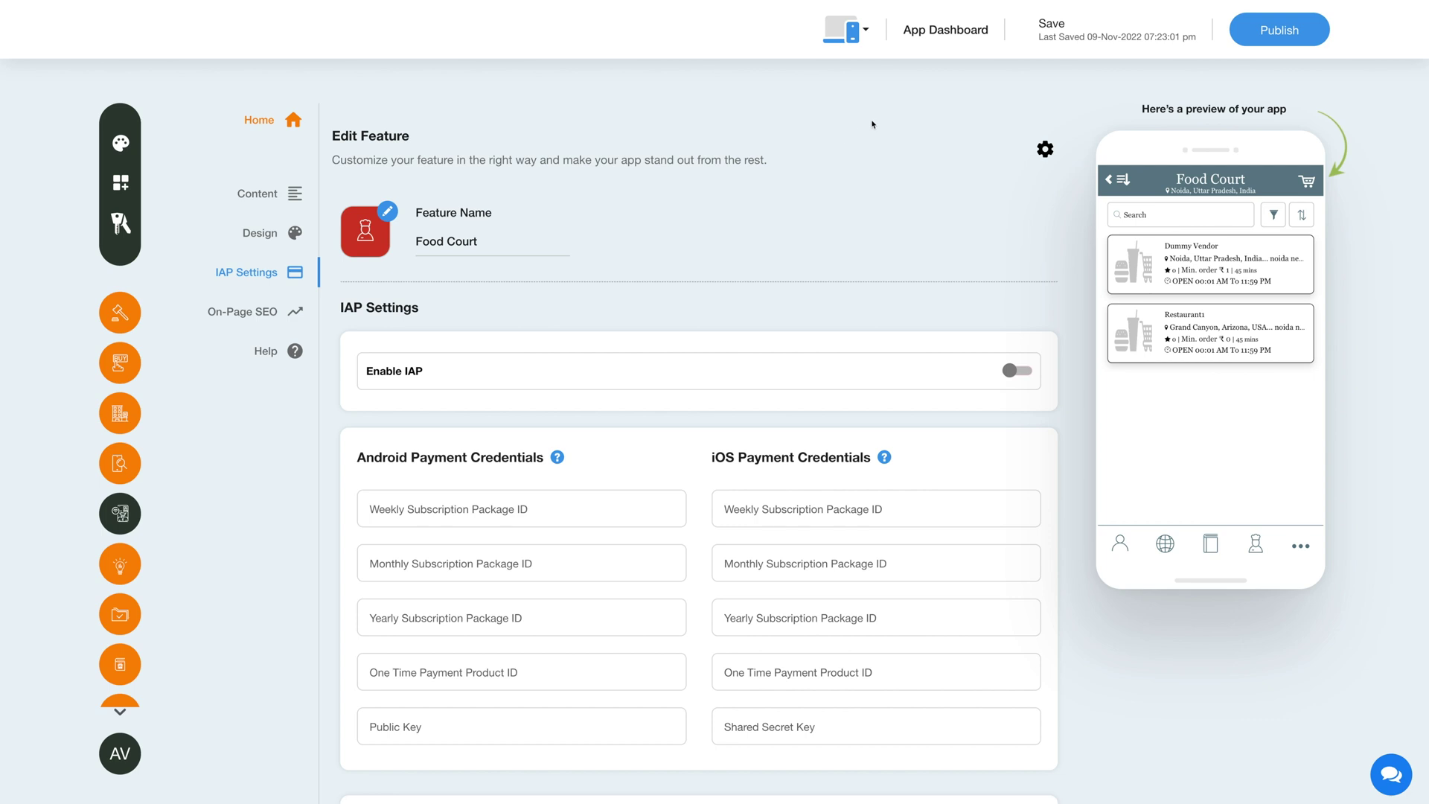
mouse_move(1077, 38)
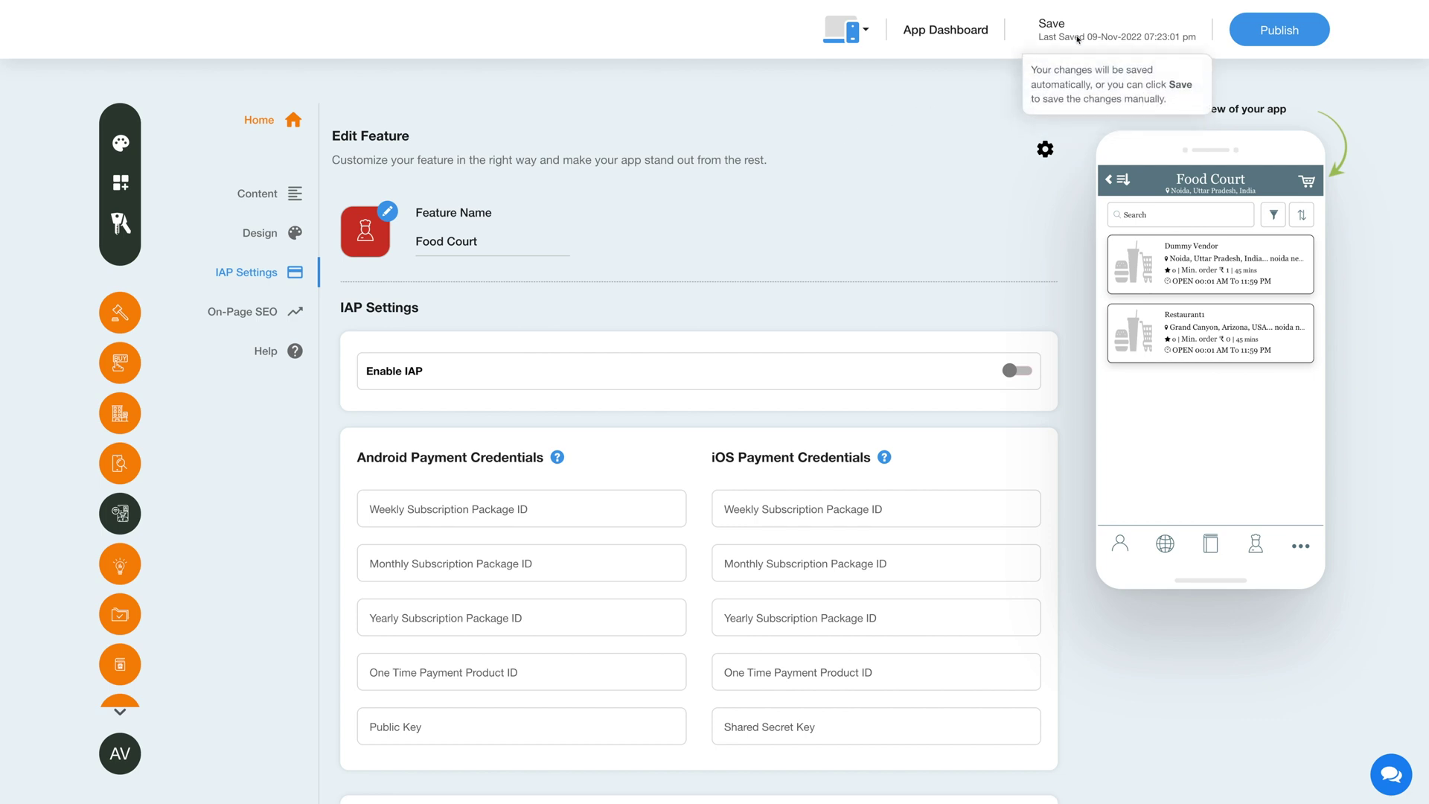
mouse_move(1255, 45)
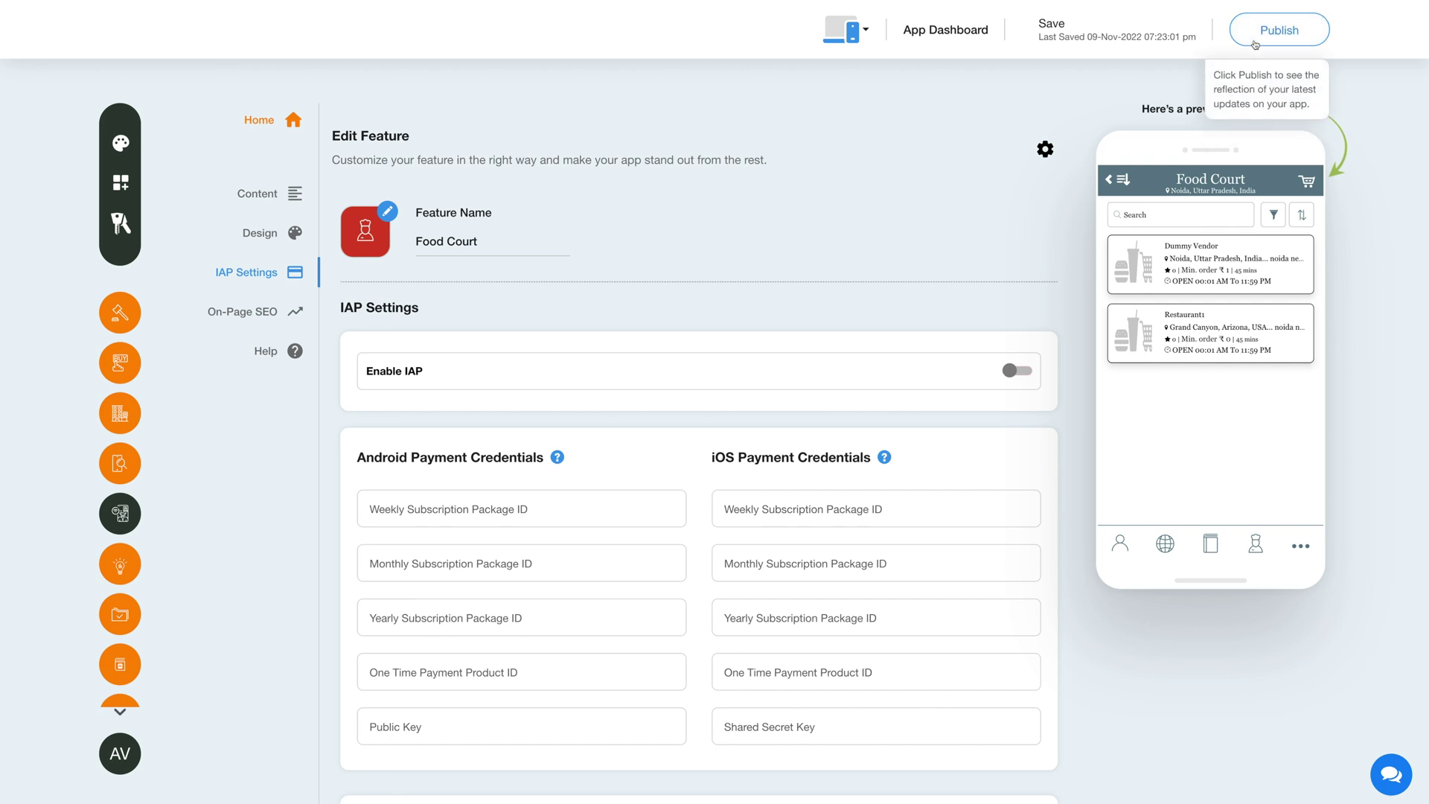